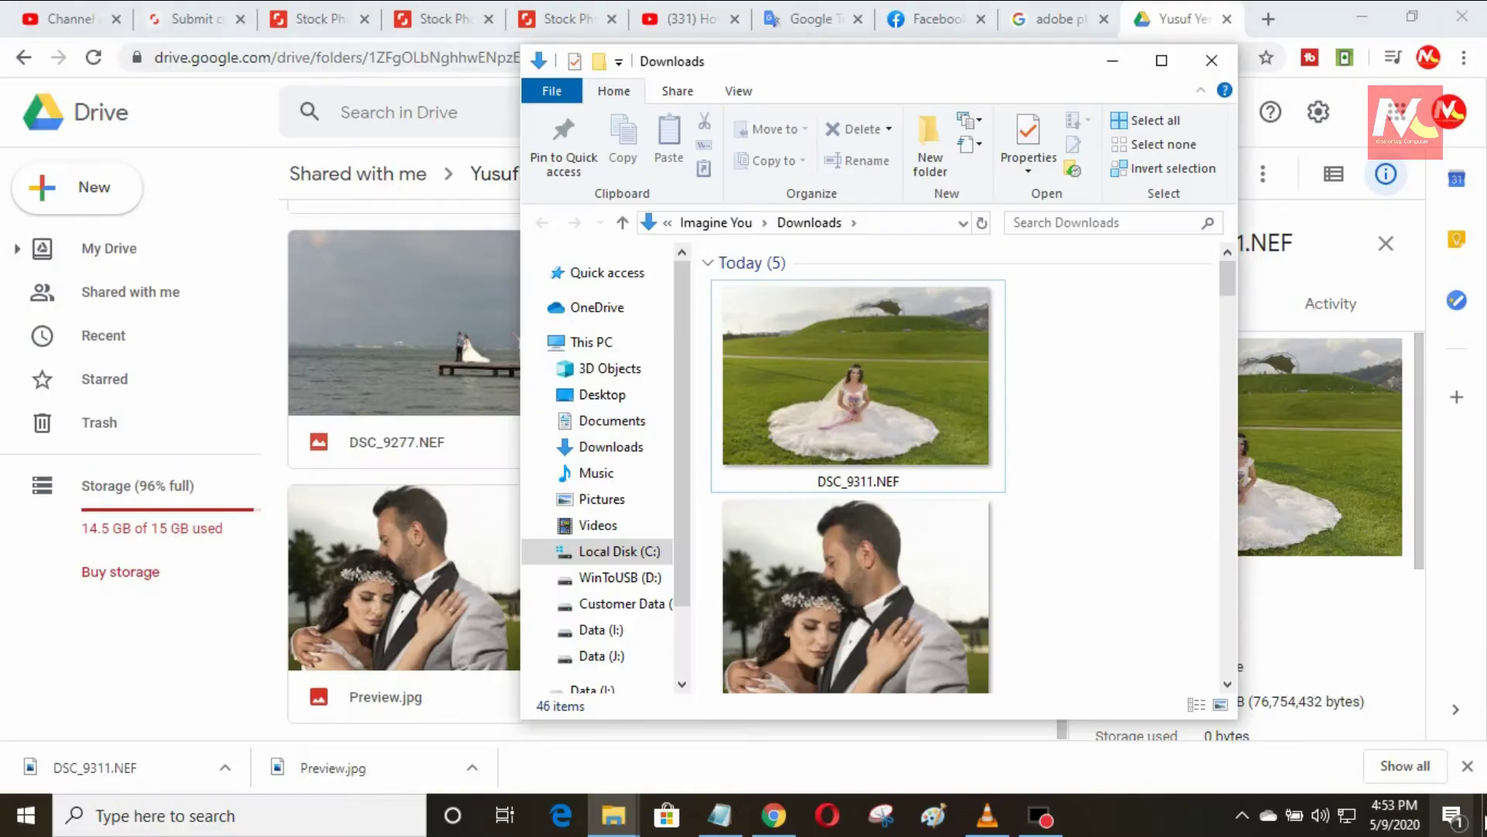
# Show the desktop and launch Adobe Photoshop 2020
pyautogui.press('super+d')
pyautogui.press('super')
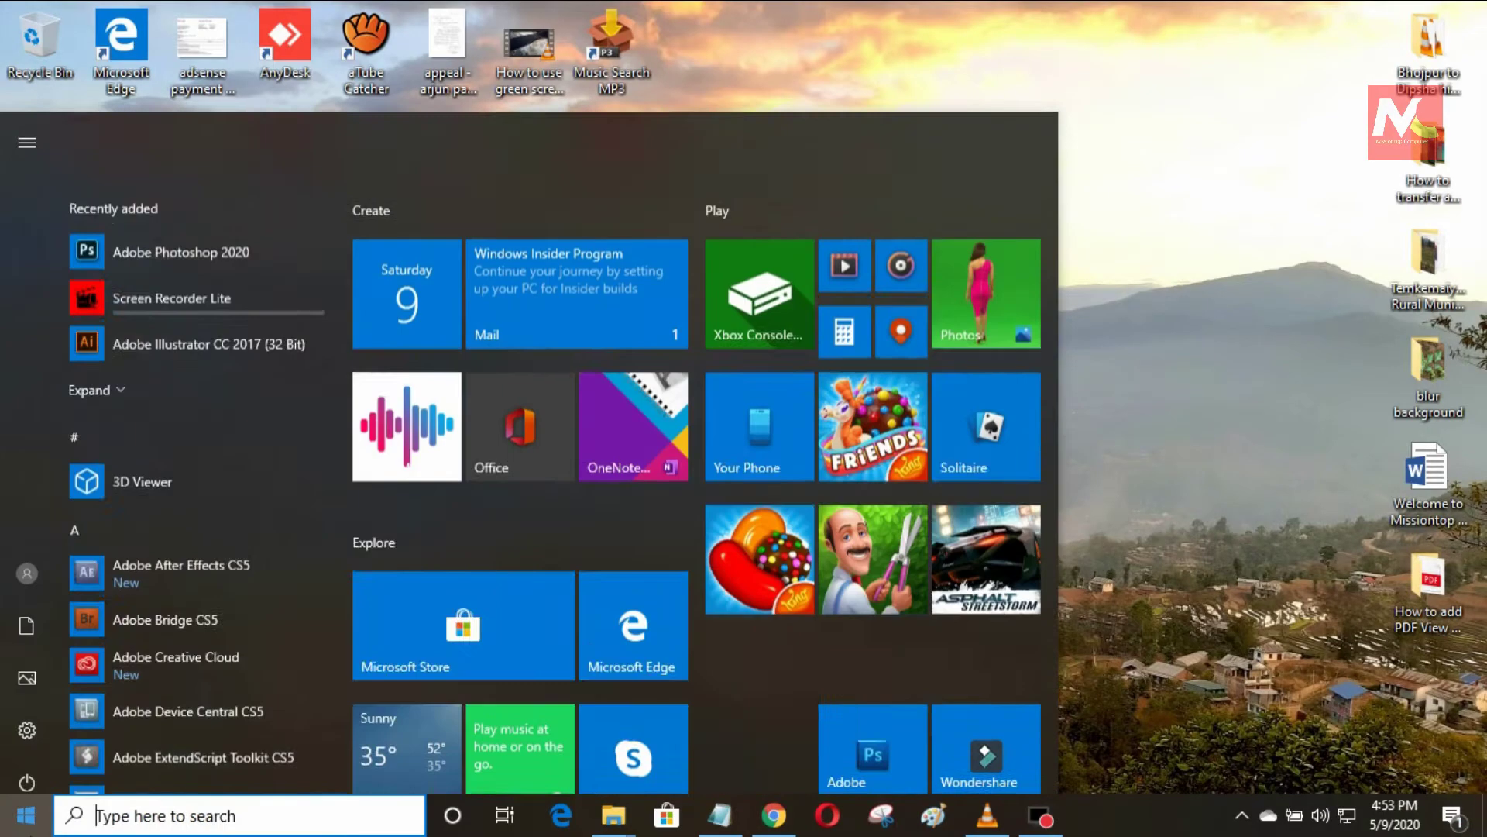
pyautogui.scroll(-1, 964, 649)
pyautogui.scroll(-3, 964, 649)
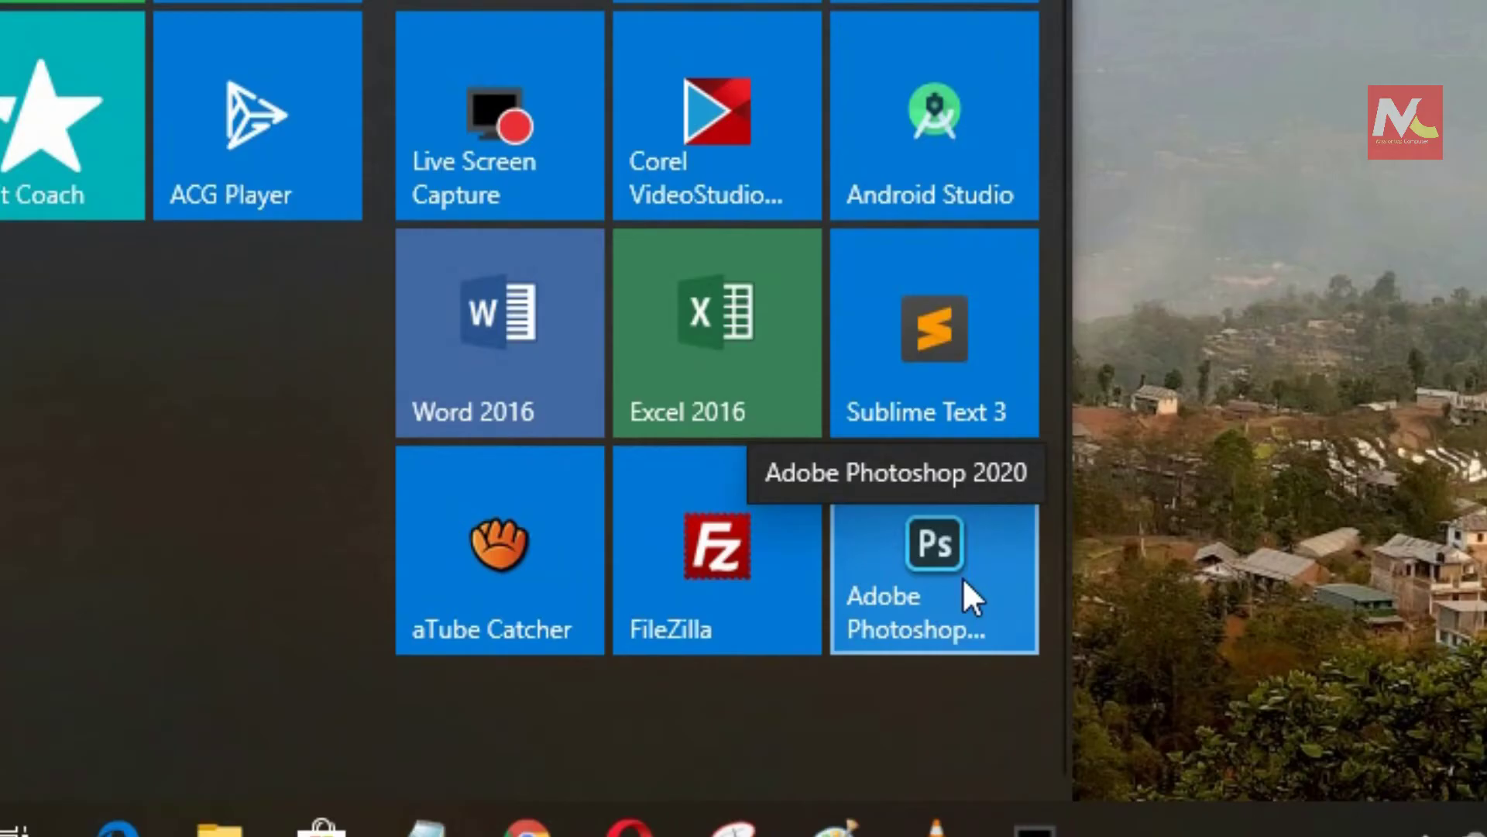
pyautogui.click(1002, 678)
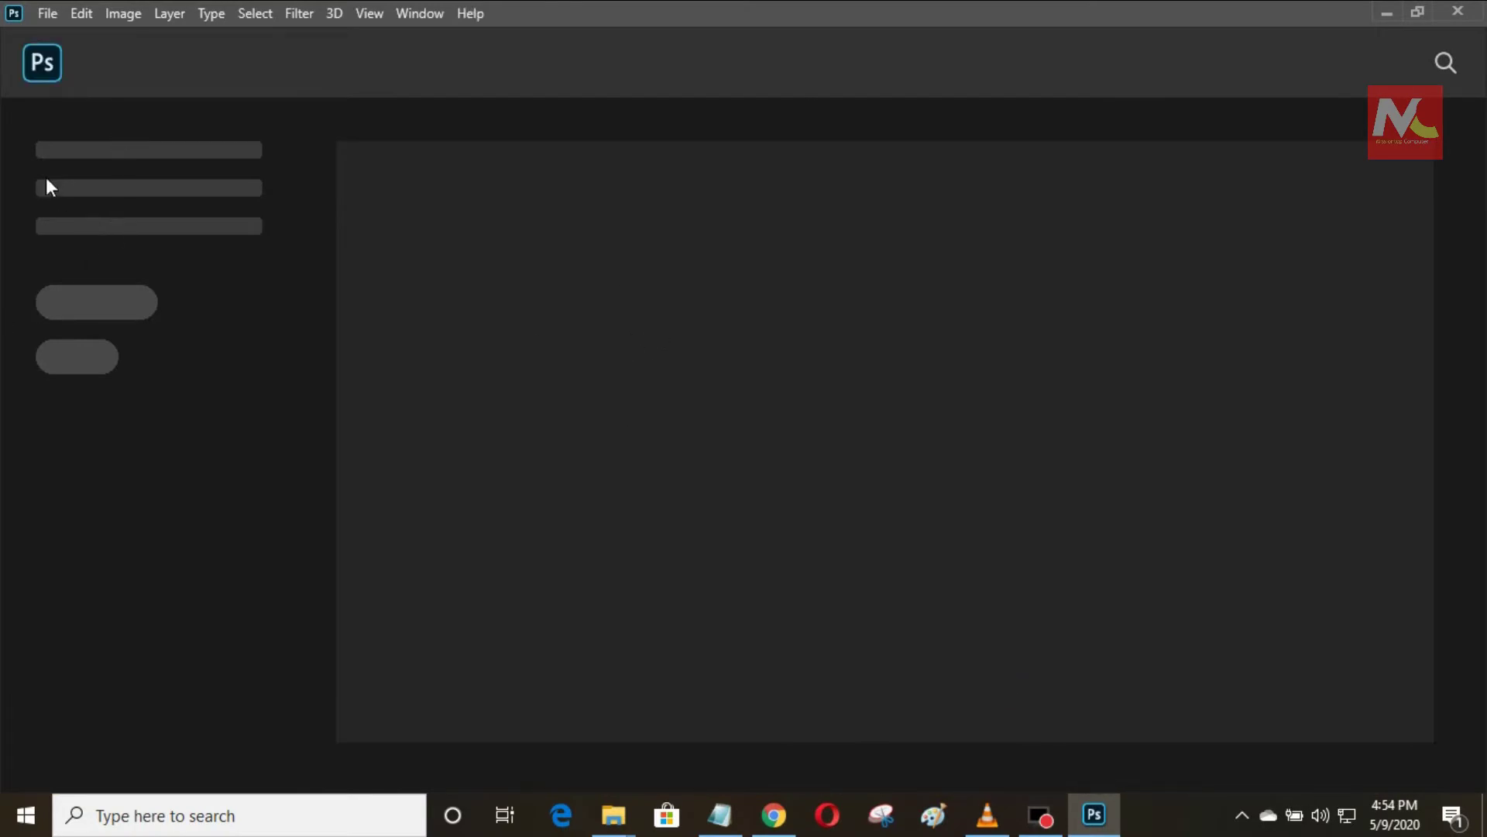
# Leave the empty home screen for the editing workspace
pyautogui.click(38, 64)
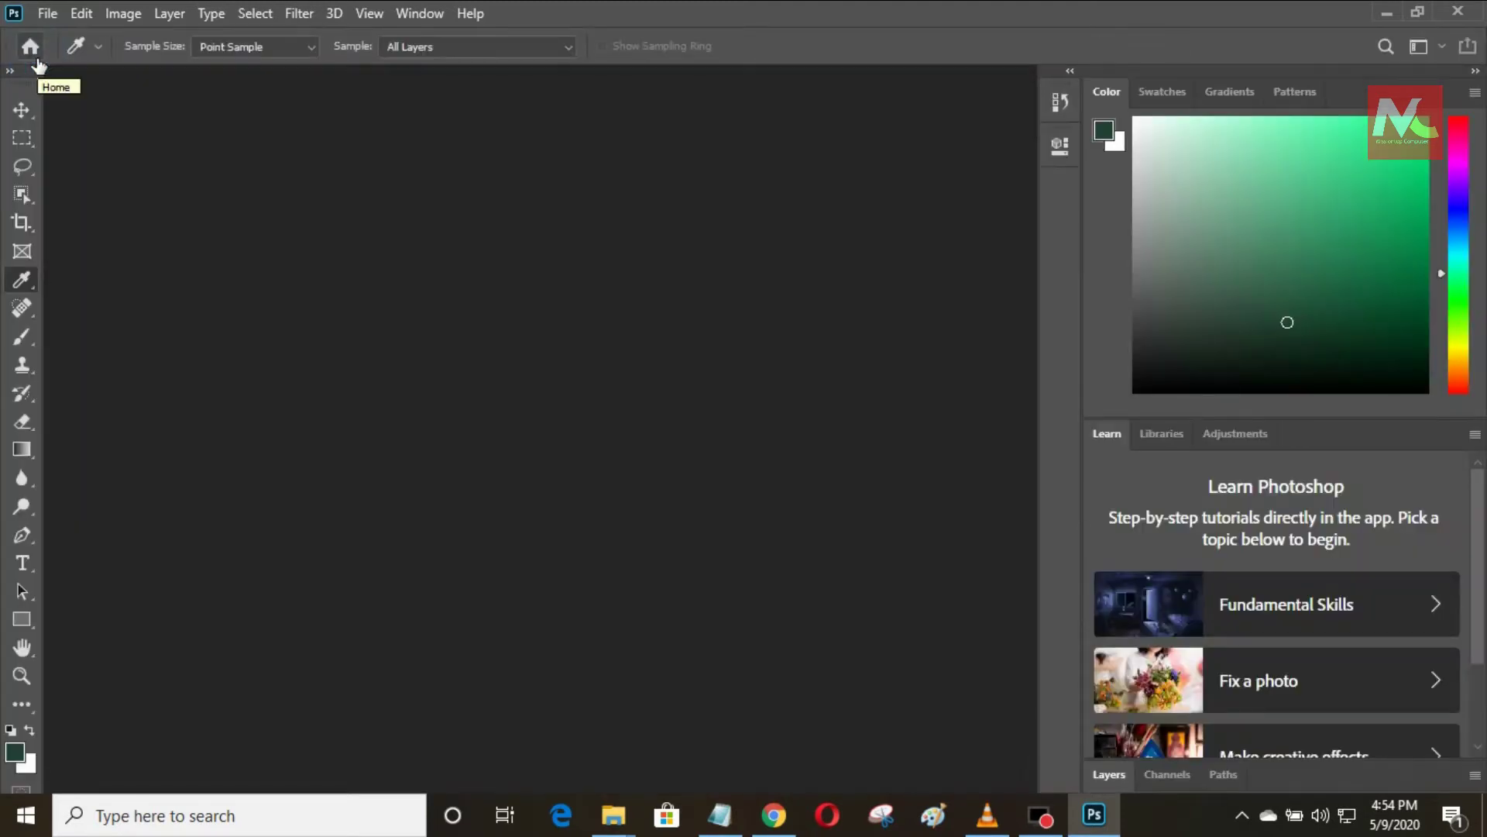
pyautogui.click(31, 48)
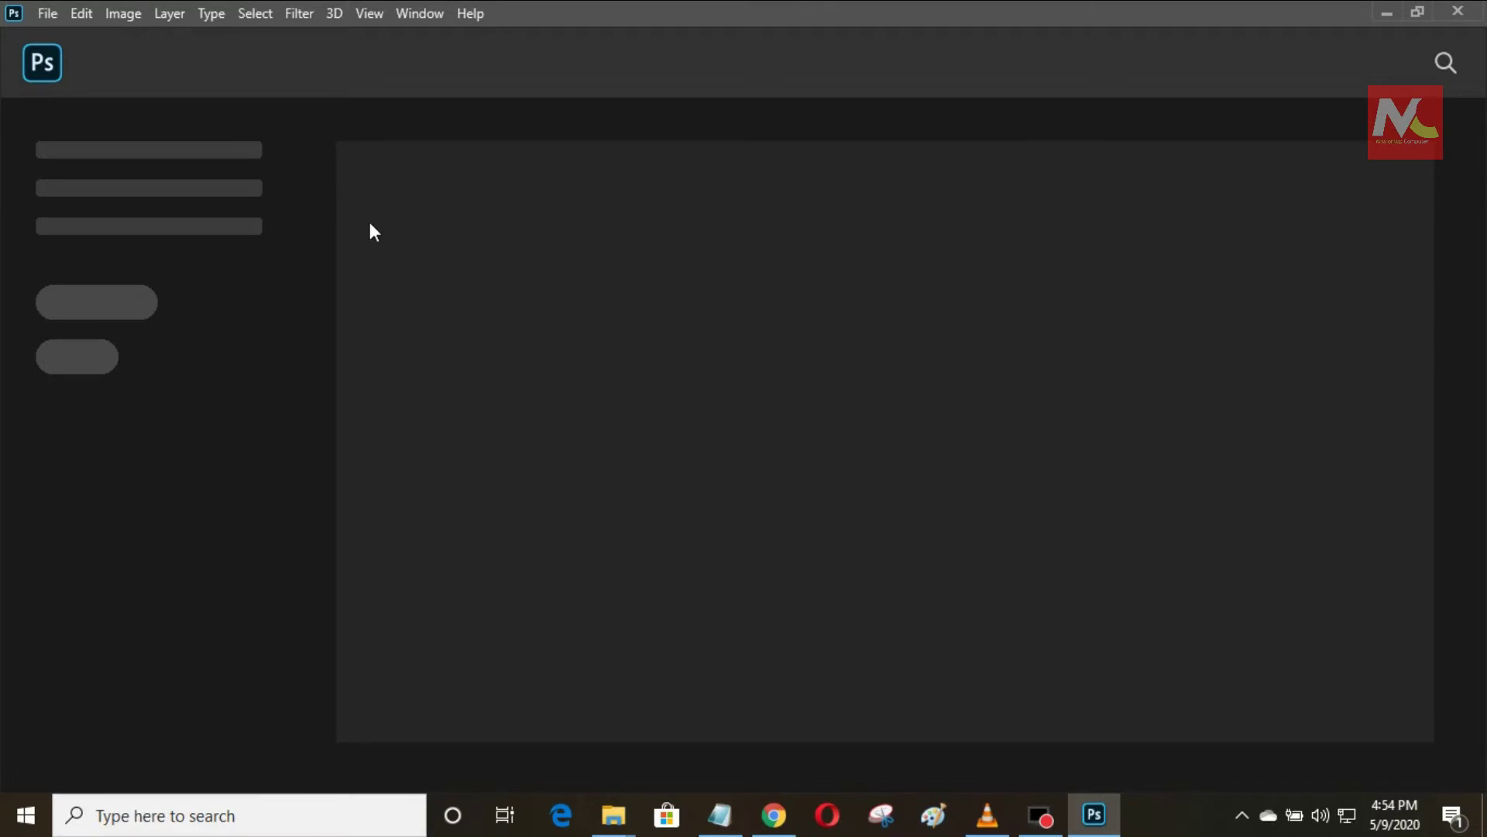
pyautogui.click(31, 72)
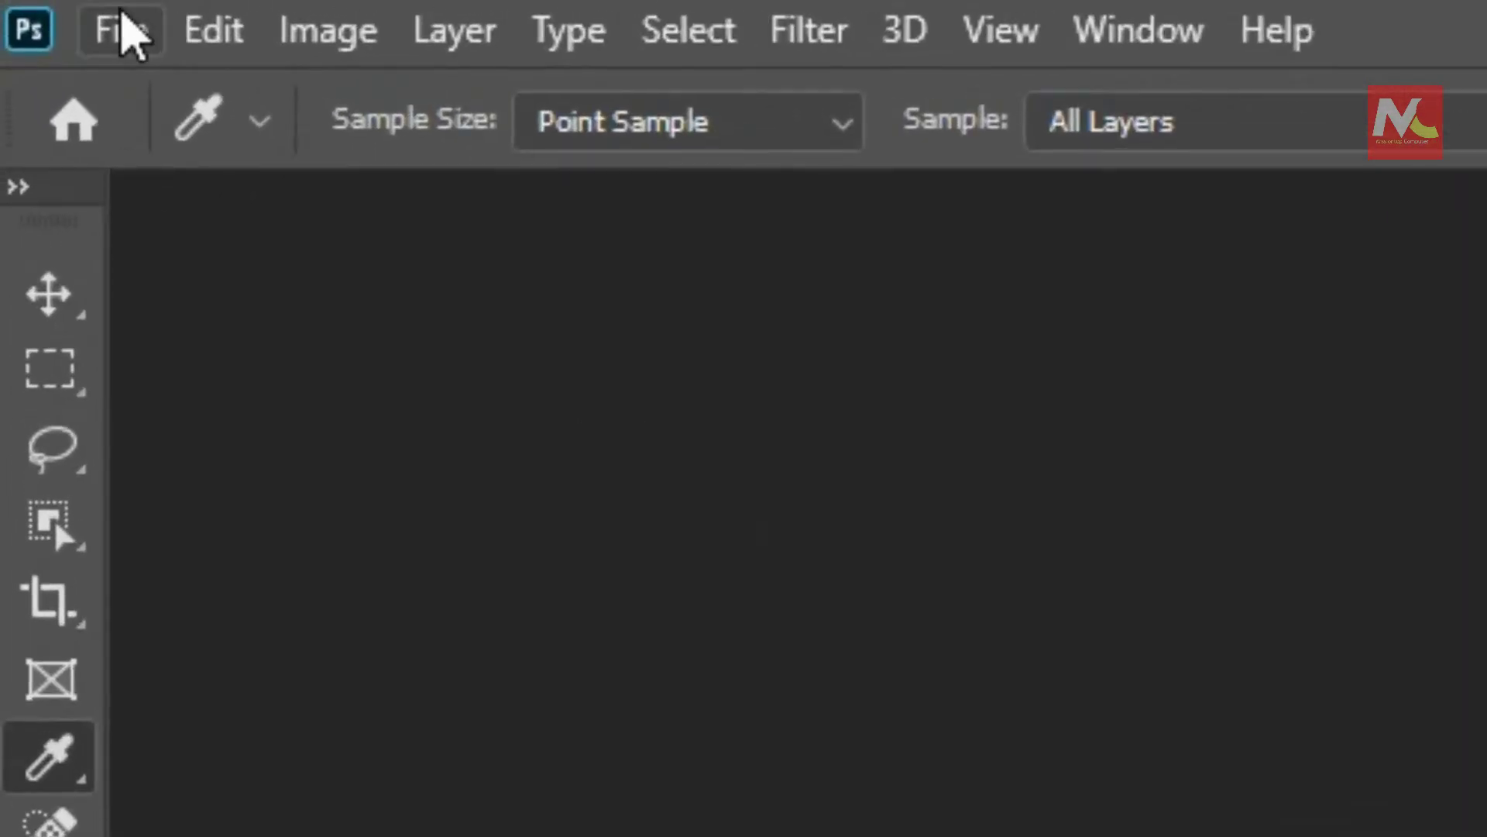
# Open the raw photo DSC_9311.NEF from the Downloads folder in Camera Raw
pyautogui.click(124, 31)
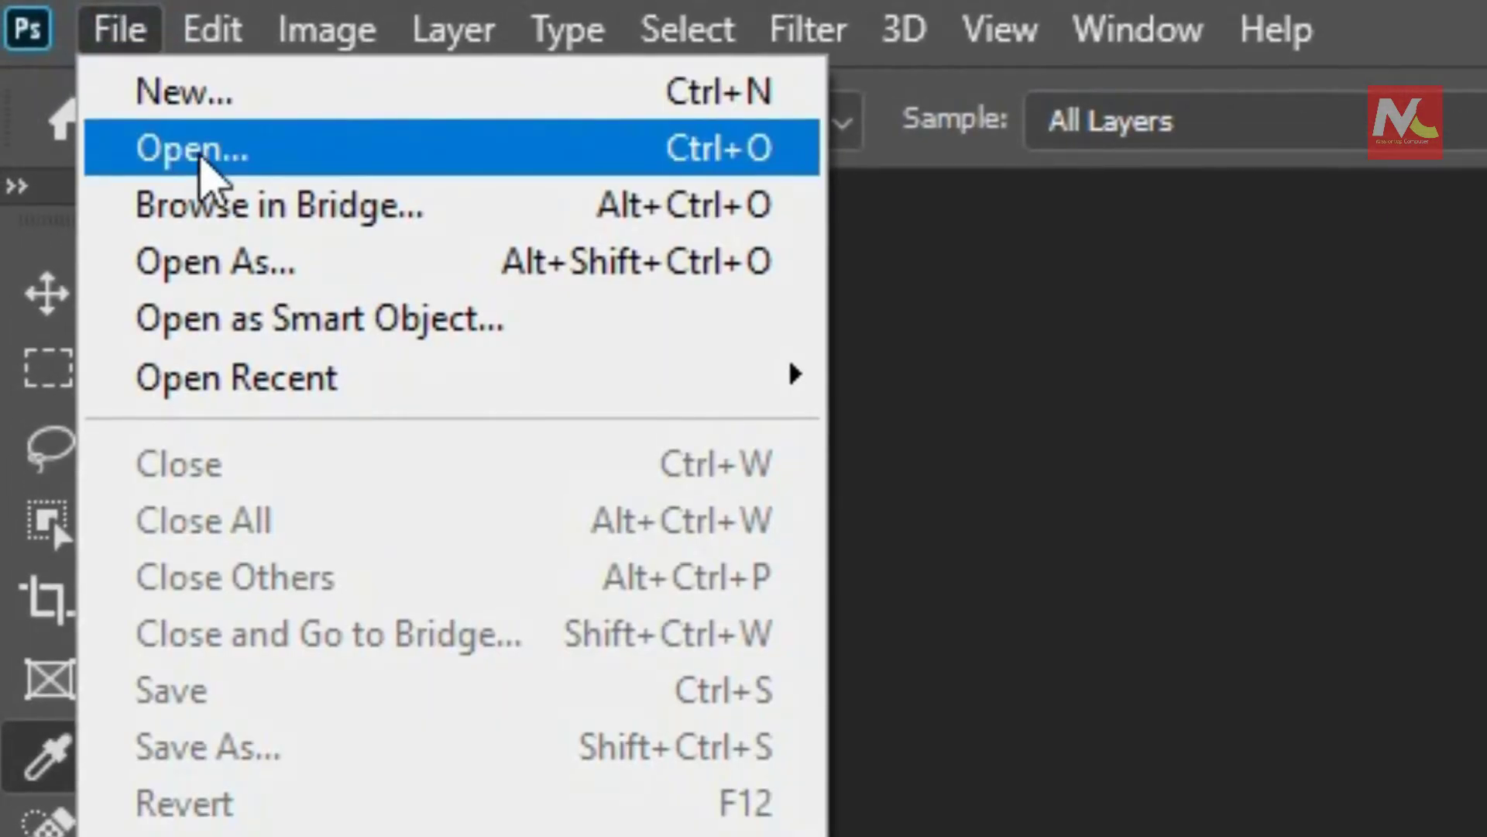
pyautogui.click(202, 152)
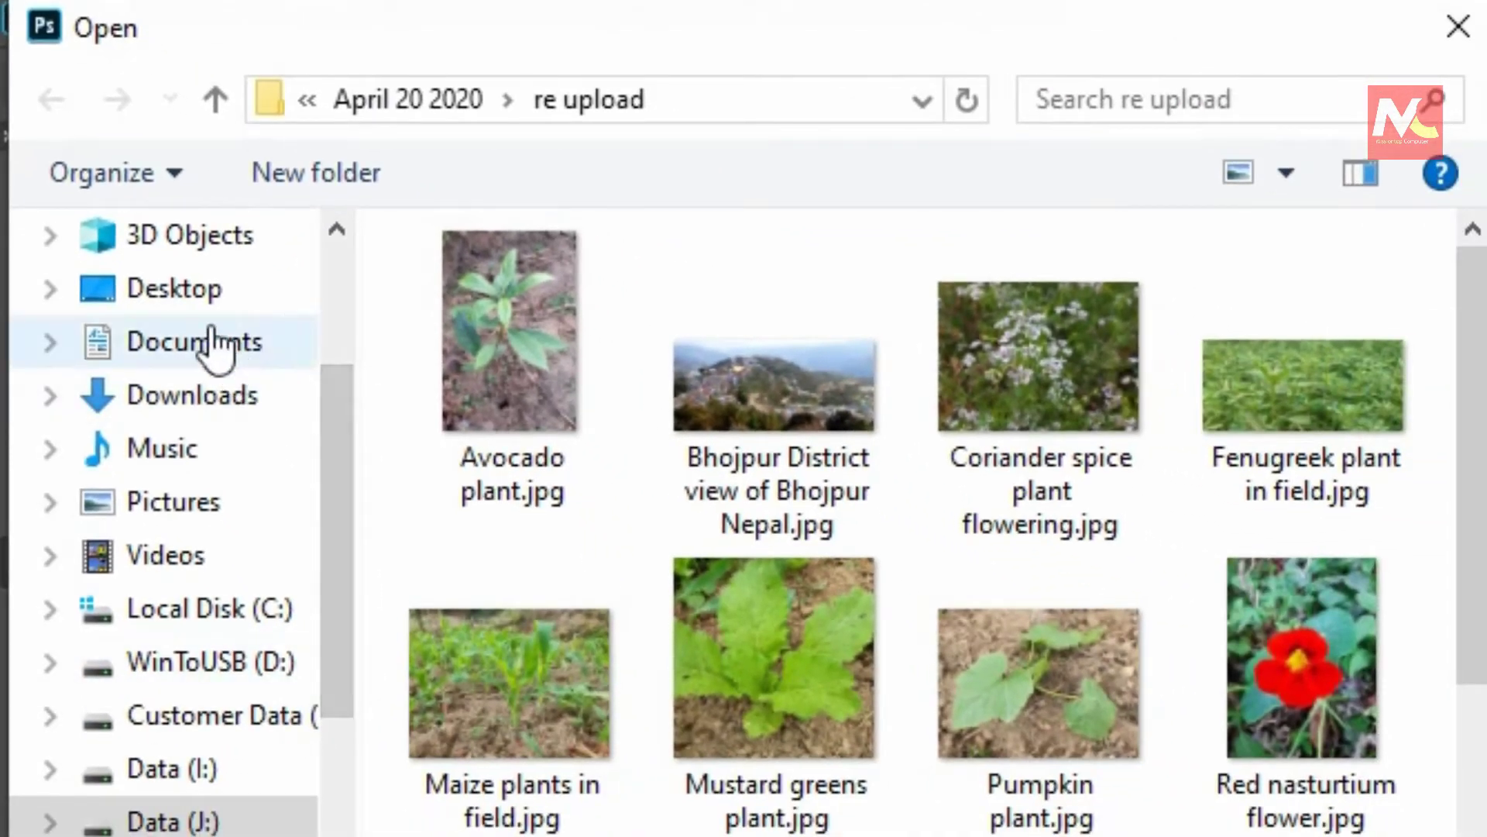
pyautogui.click(207, 397)
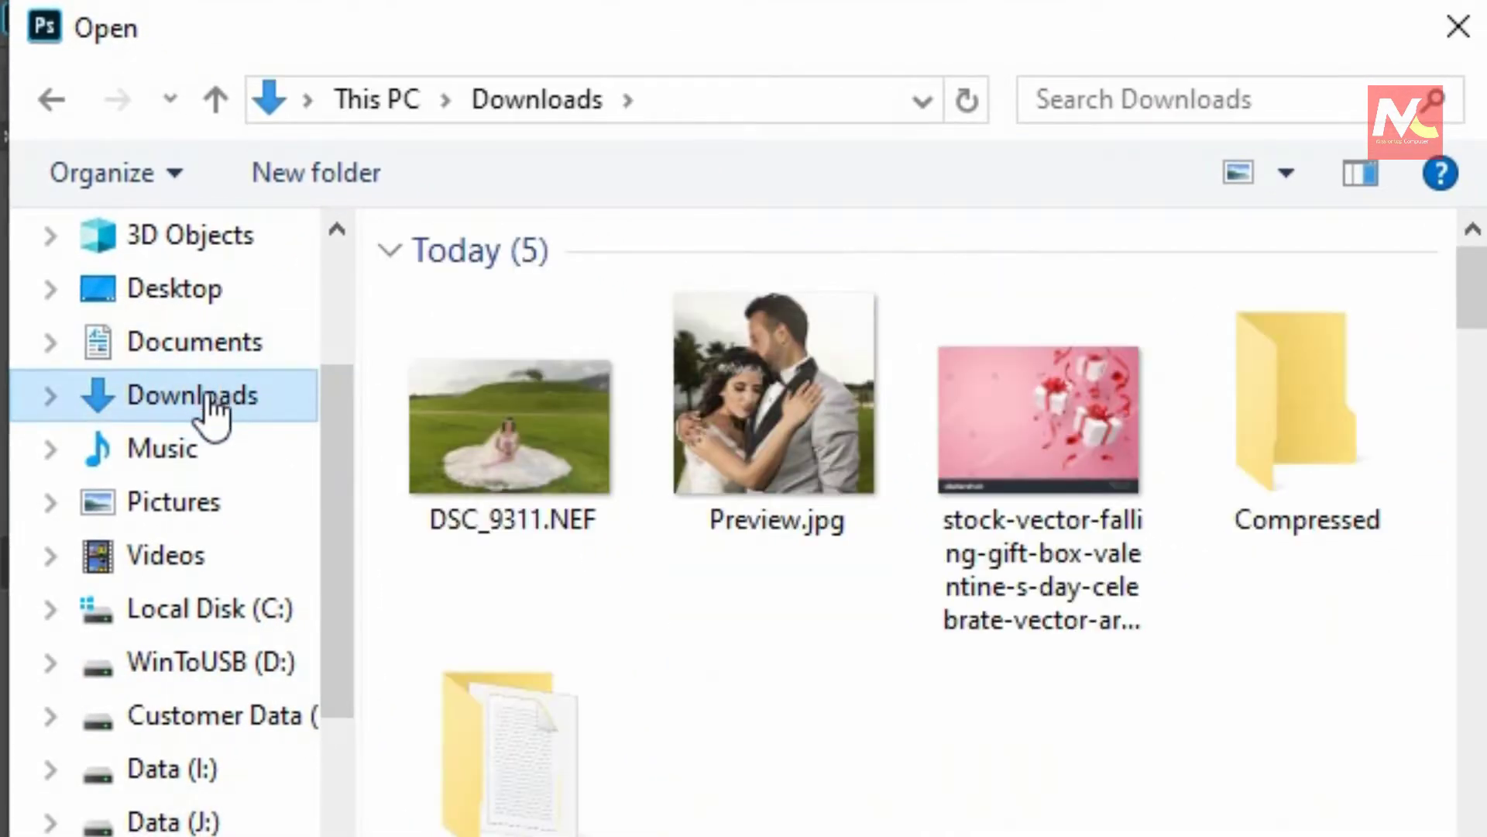
pyautogui.click(547, 535)
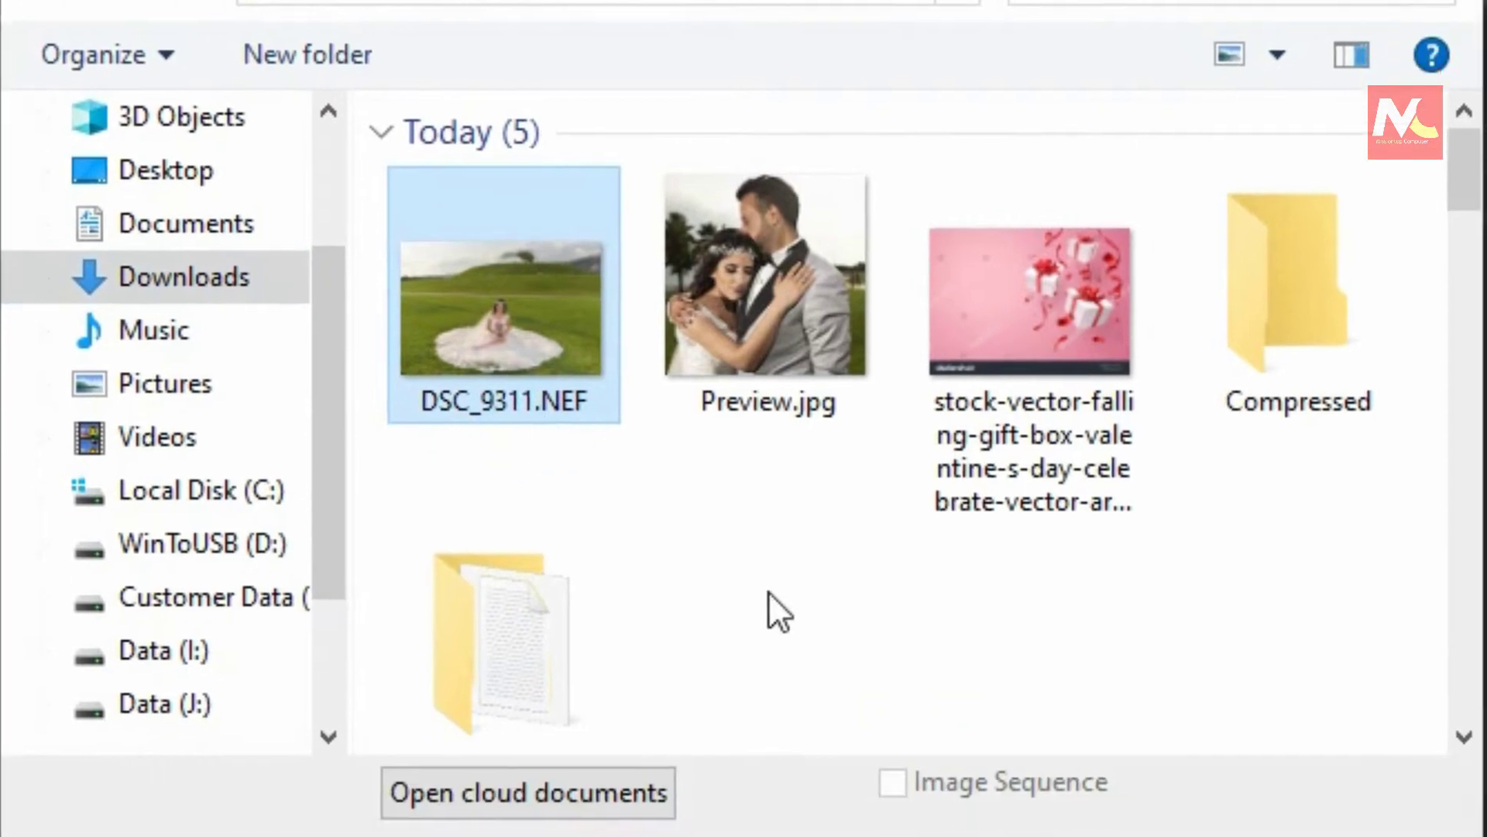
pyautogui.click(1168, 836)
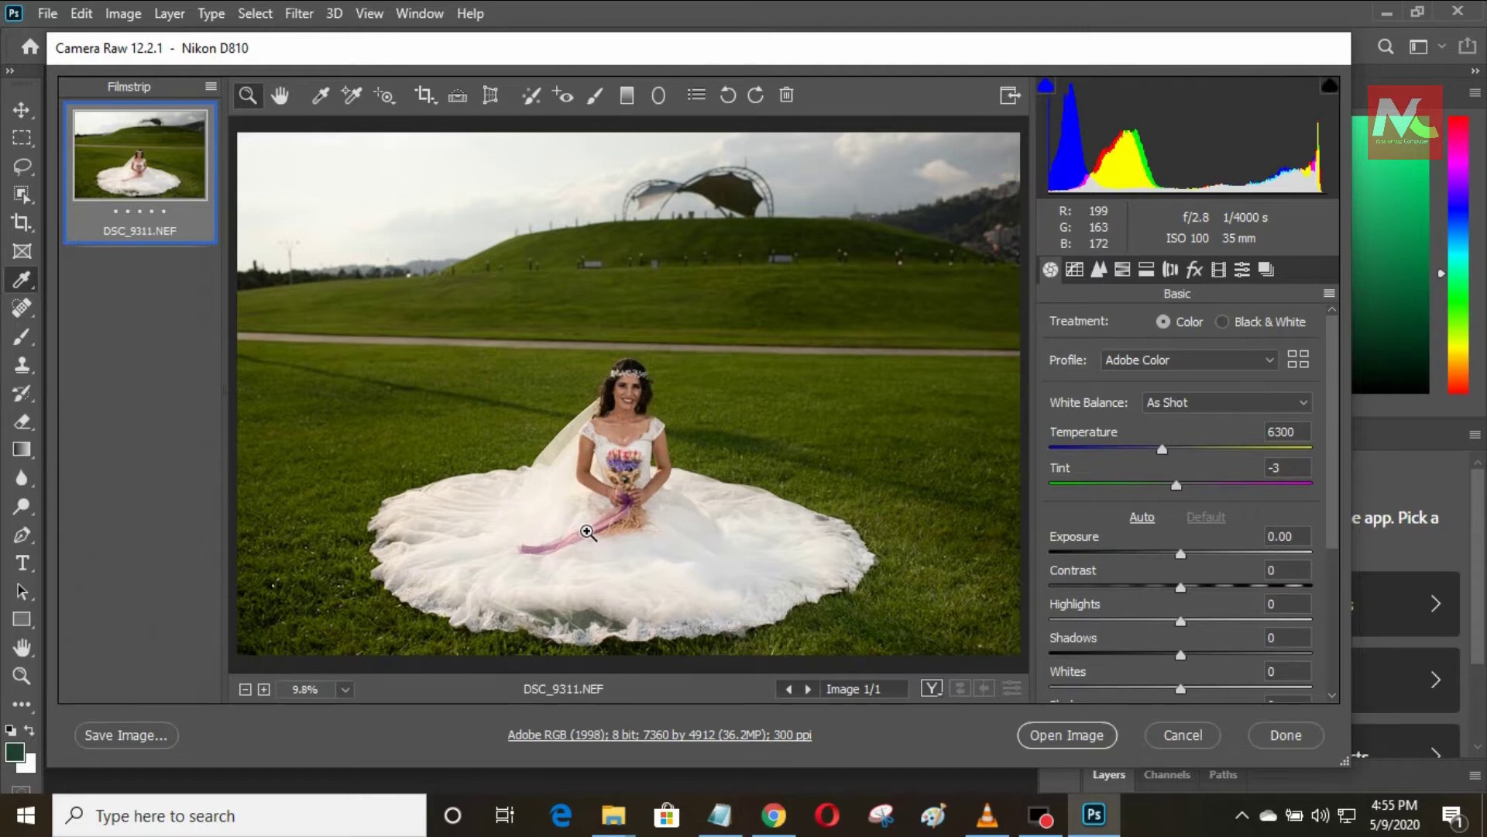
# Cancel the Camera Raw import of the photo and look up the Camera Raw Filter command among the filters
pyautogui.moveTo(761, 58); pyautogui.dragTo(783, 108)
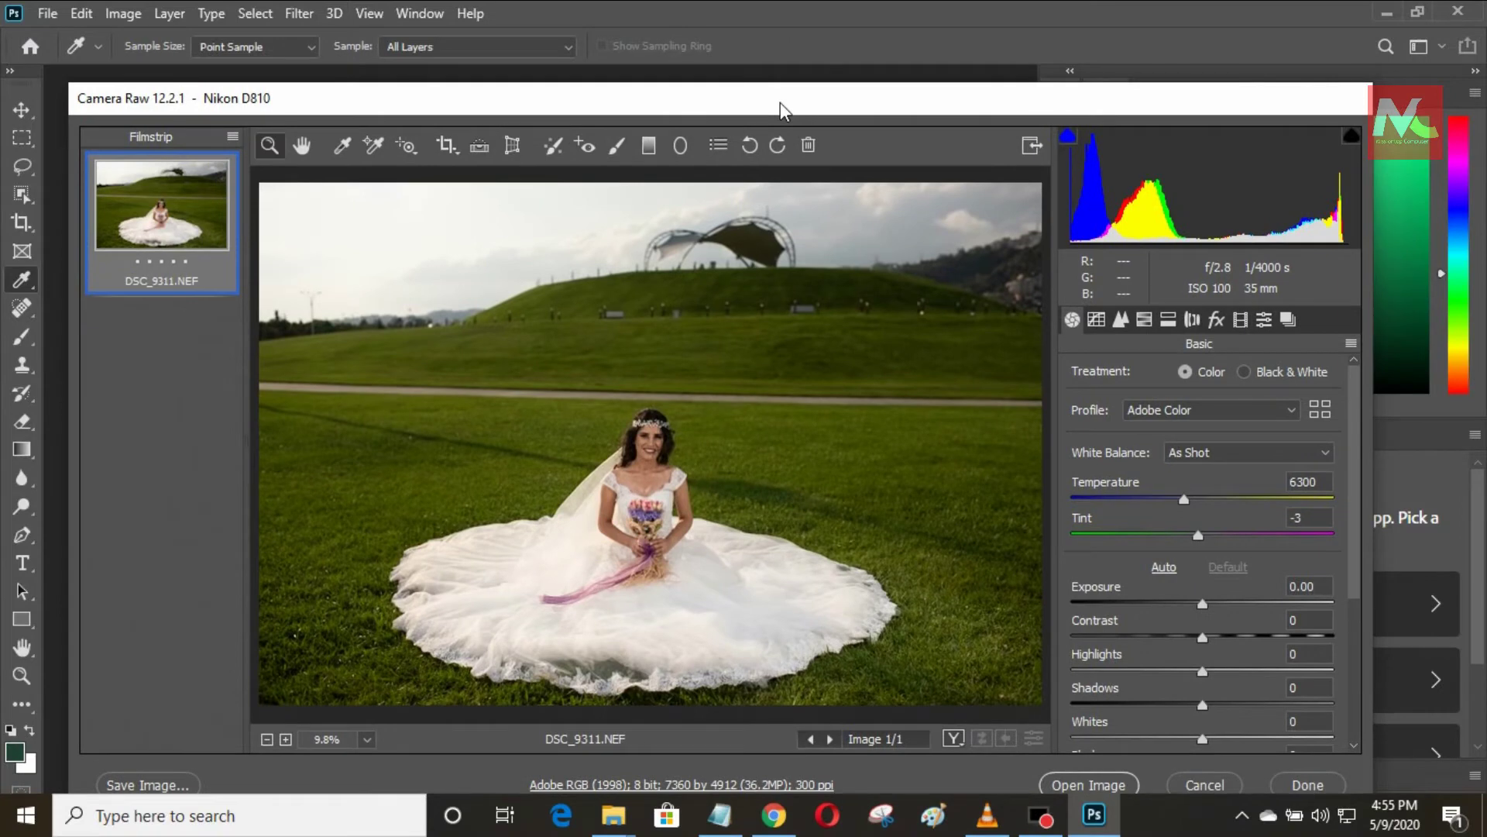
pyautogui.moveTo(780, 103)
pyautogui.mouseDown()
pyautogui.moveTo(757, 146)
pyautogui.moveTo(776, 105)
pyautogui.mouseUp()
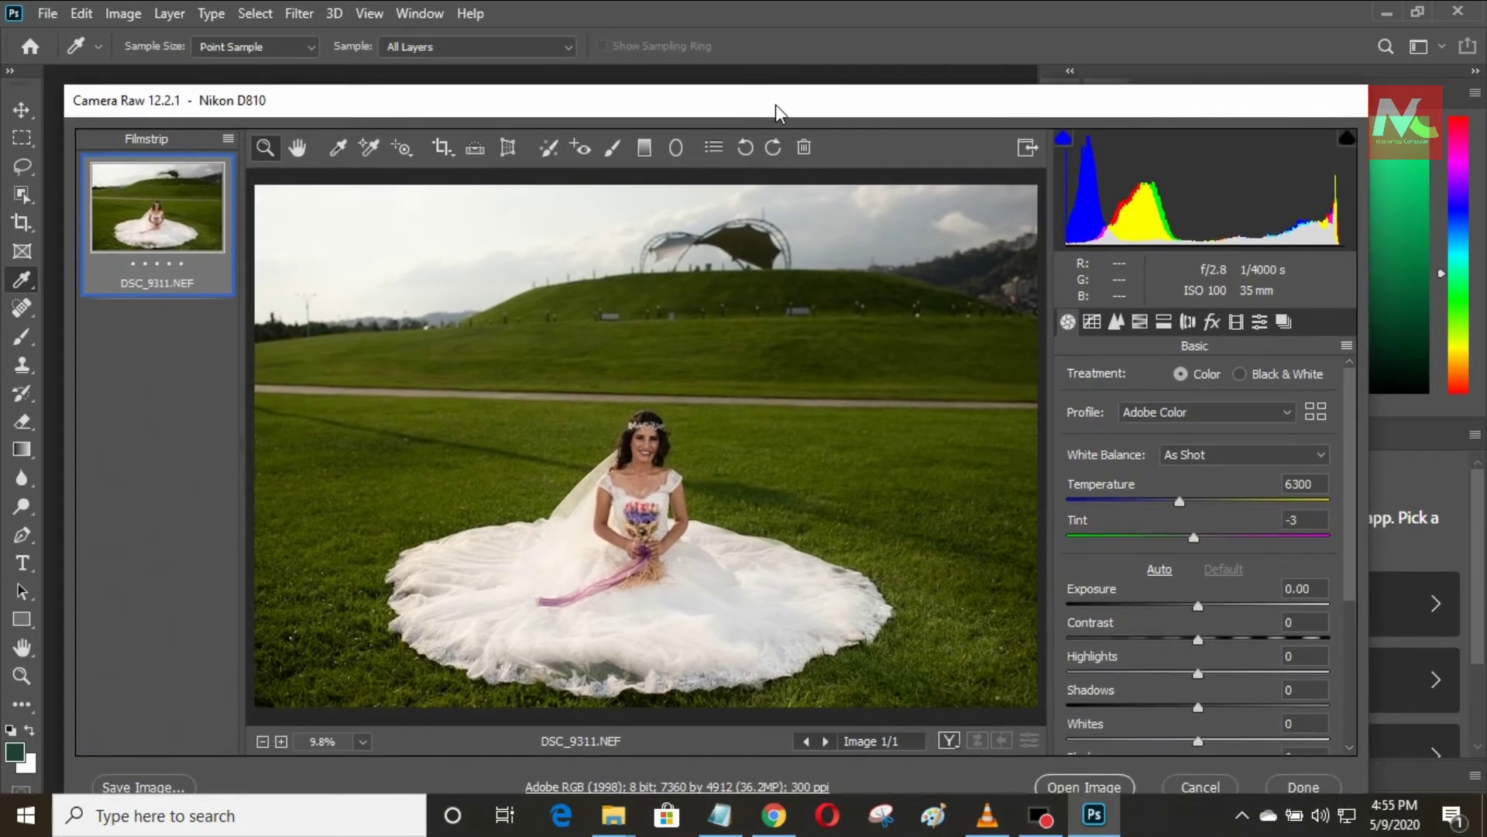
pyautogui.click(1207, 798)
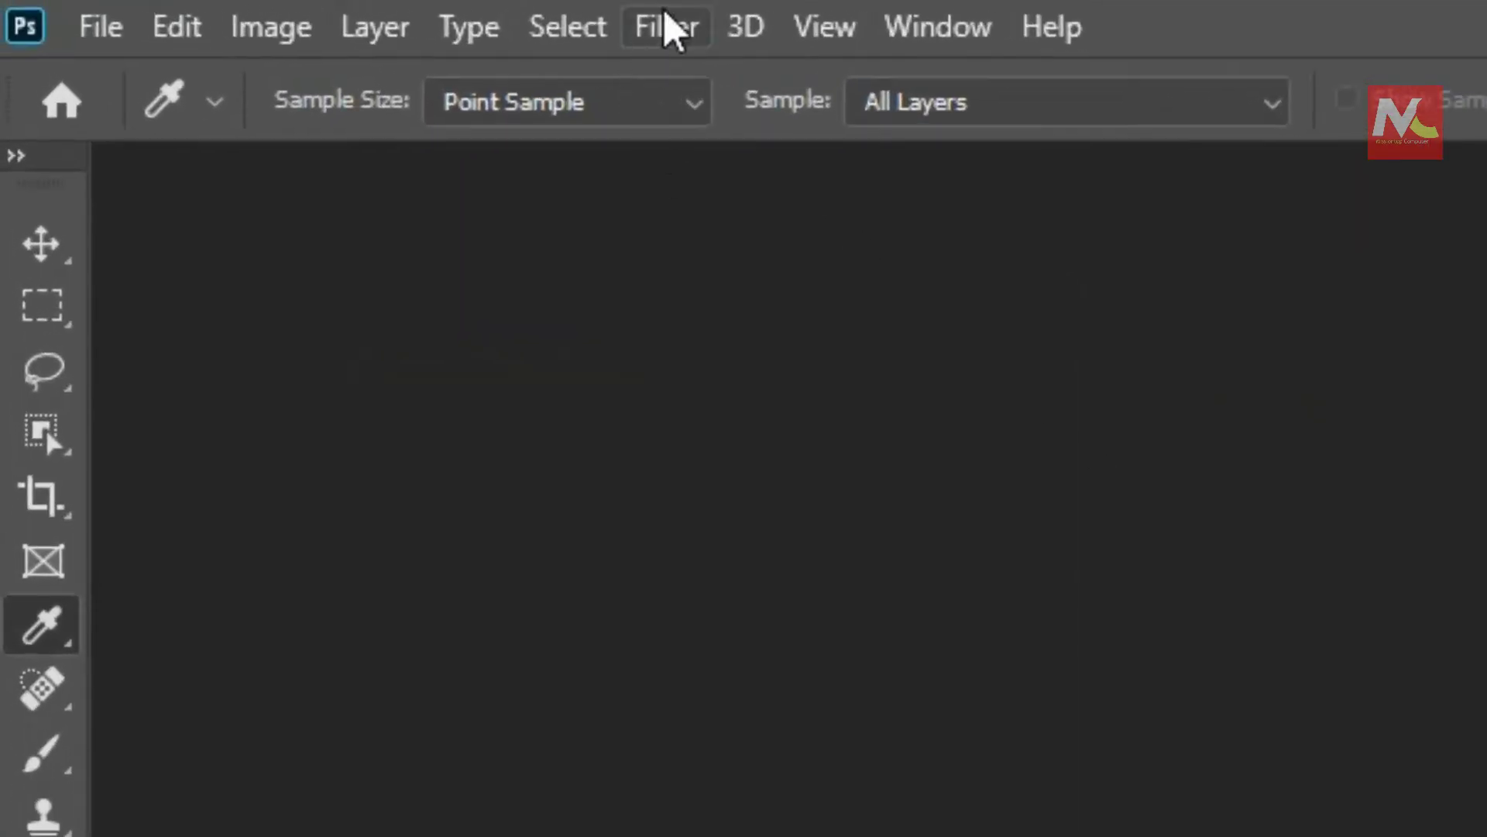
pyautogui.click(668, 27)
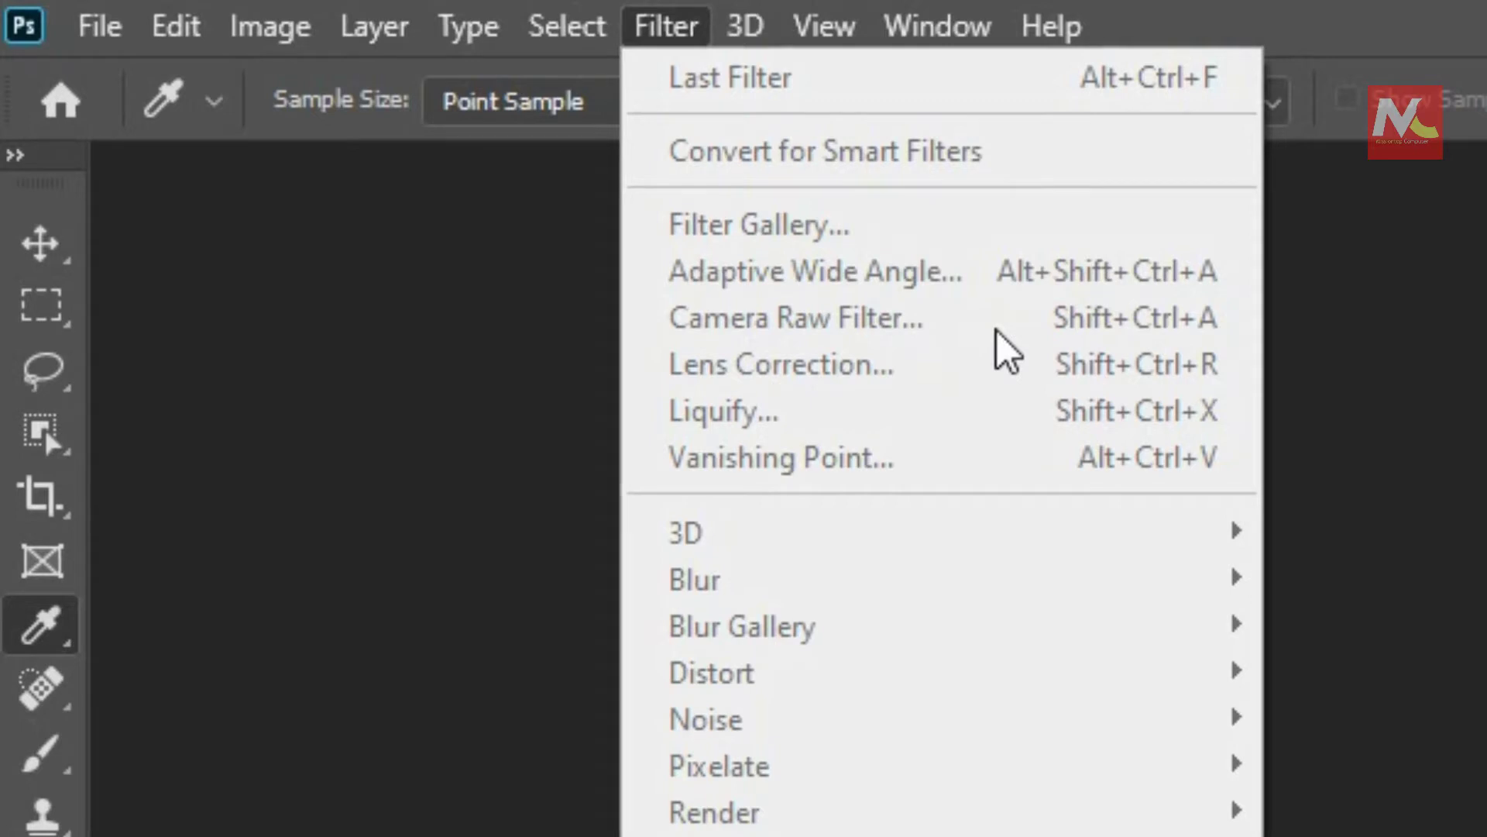
# Reopen the raw photo DSC_9311.NEF from the Downloads folder
pyautogui.click(99, 31)
pyautogui.click(99, 31)
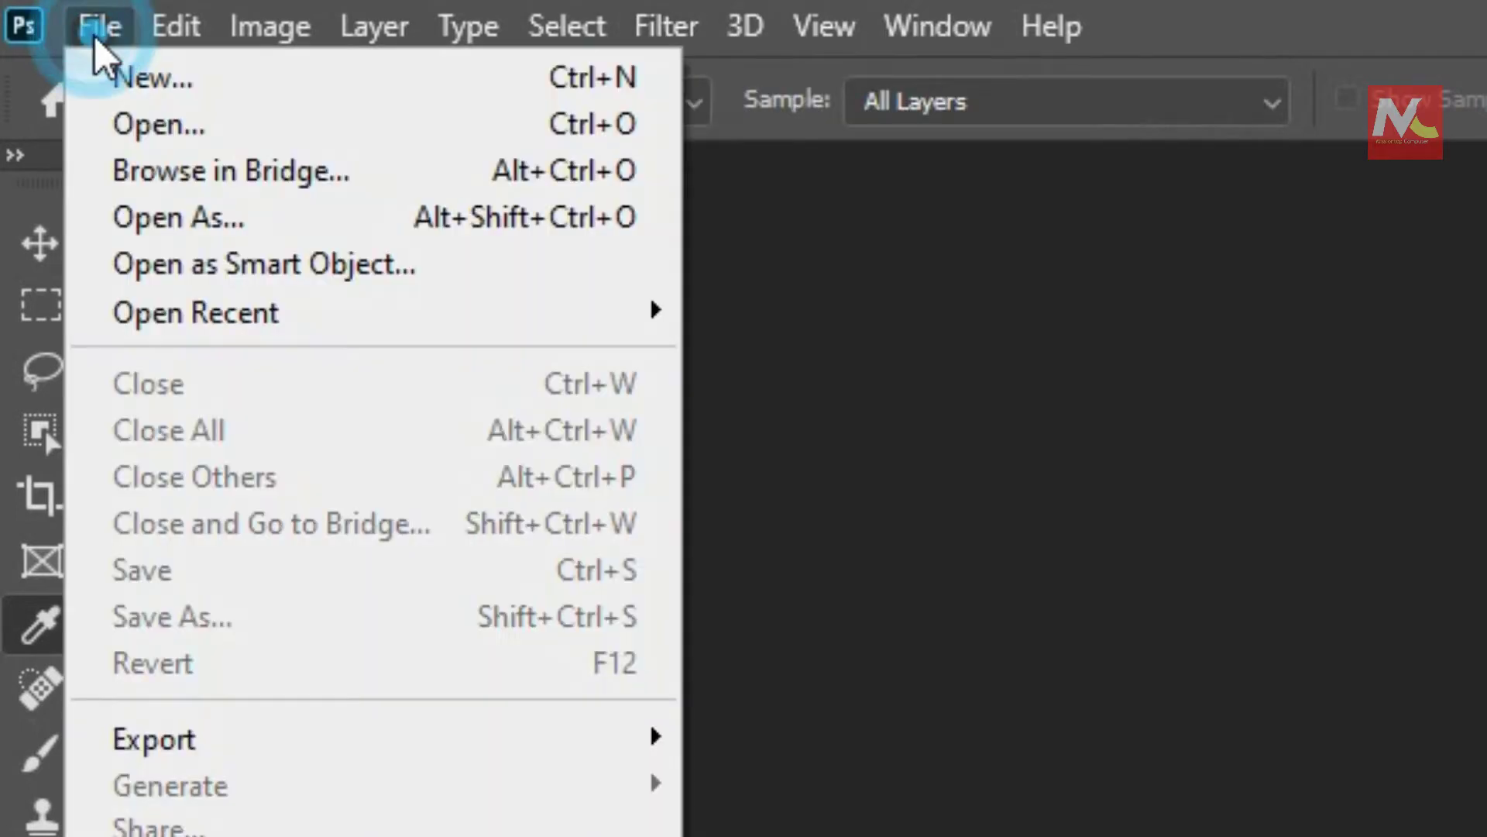
pyautogui.click(146, 126)
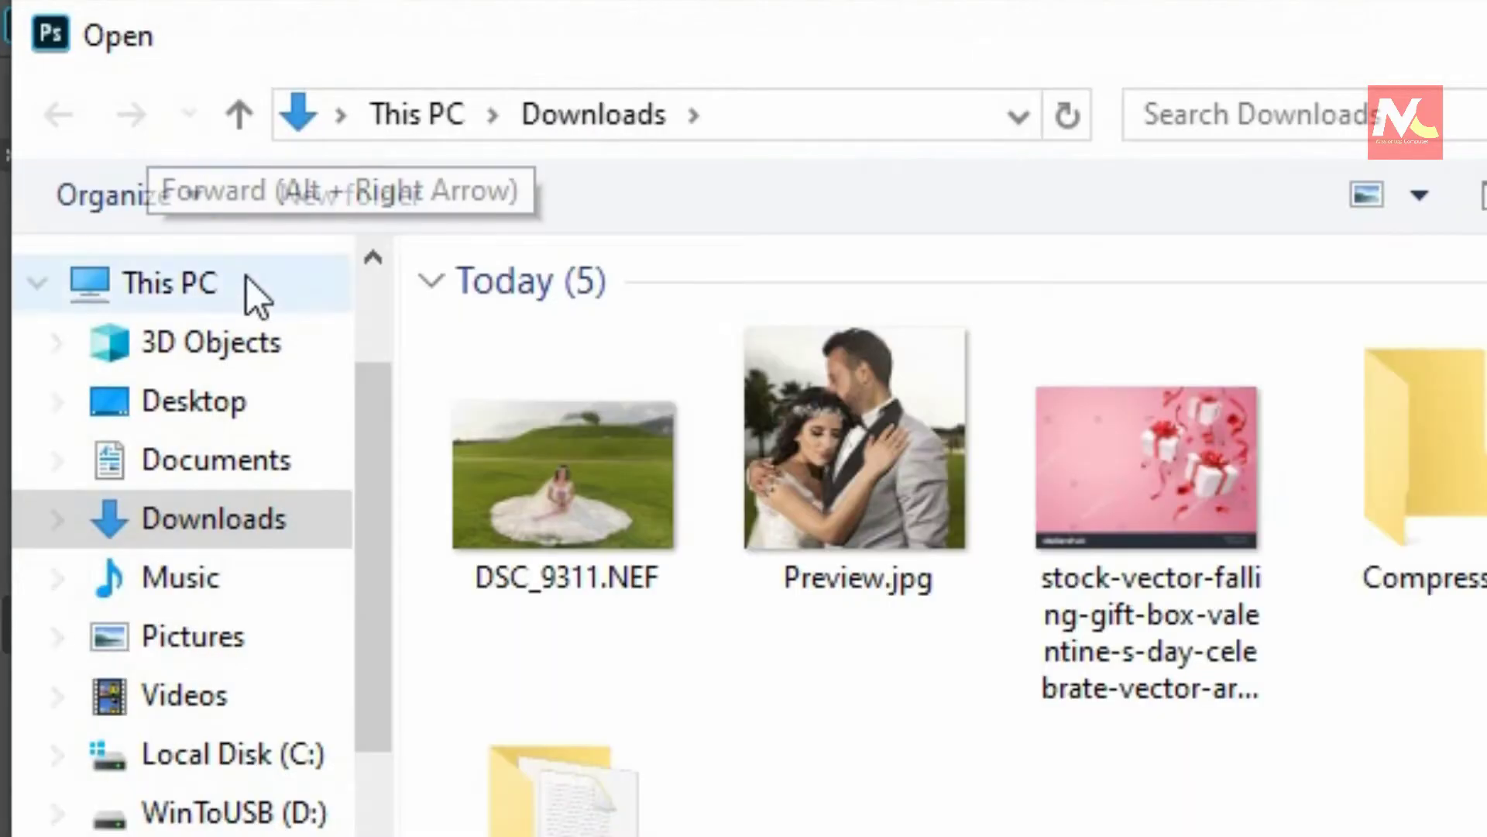
pyautogui.click(626, 588)
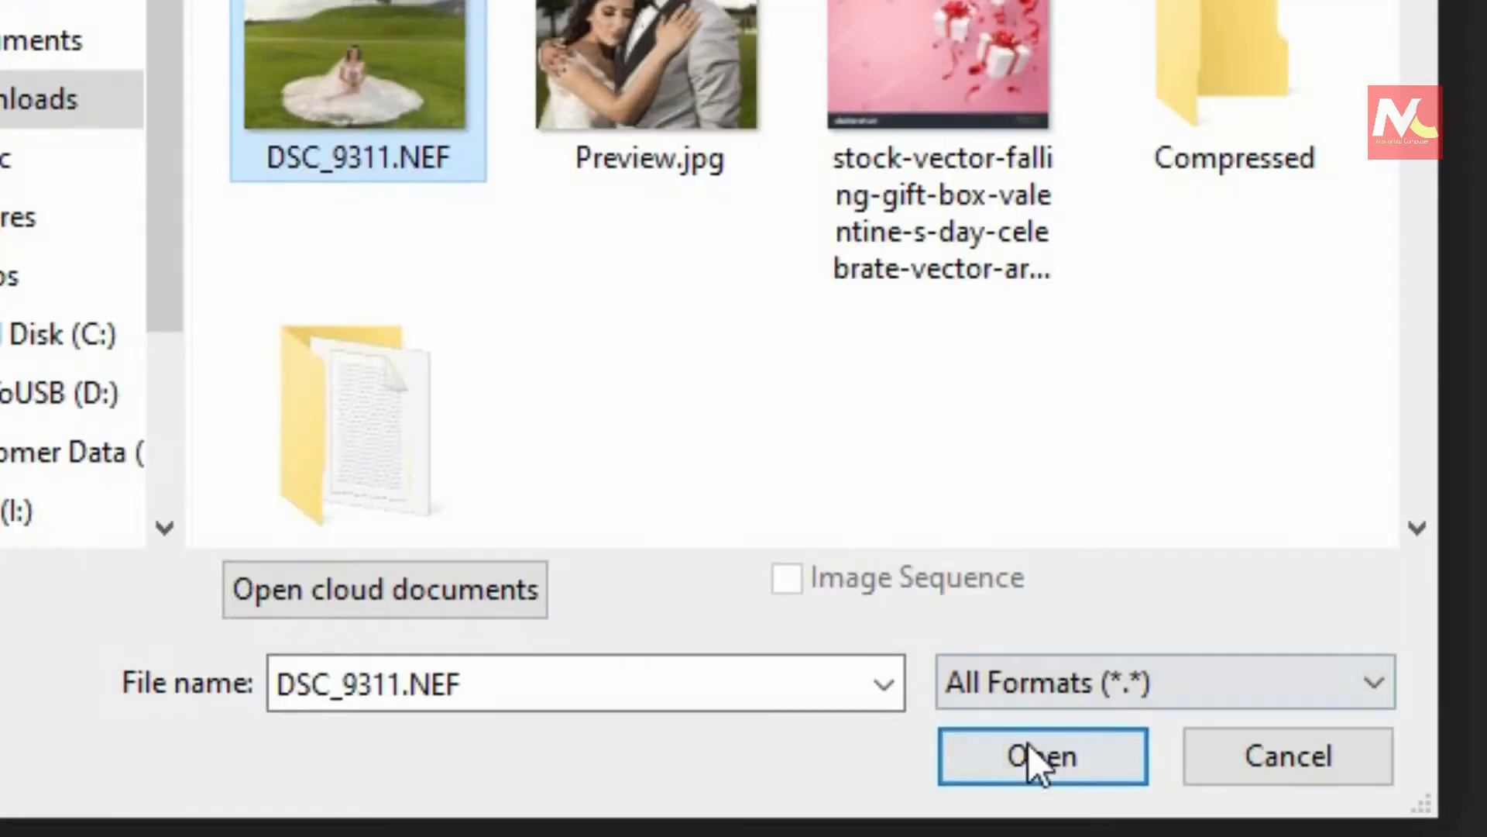
pyautogui.click(1031, 763)
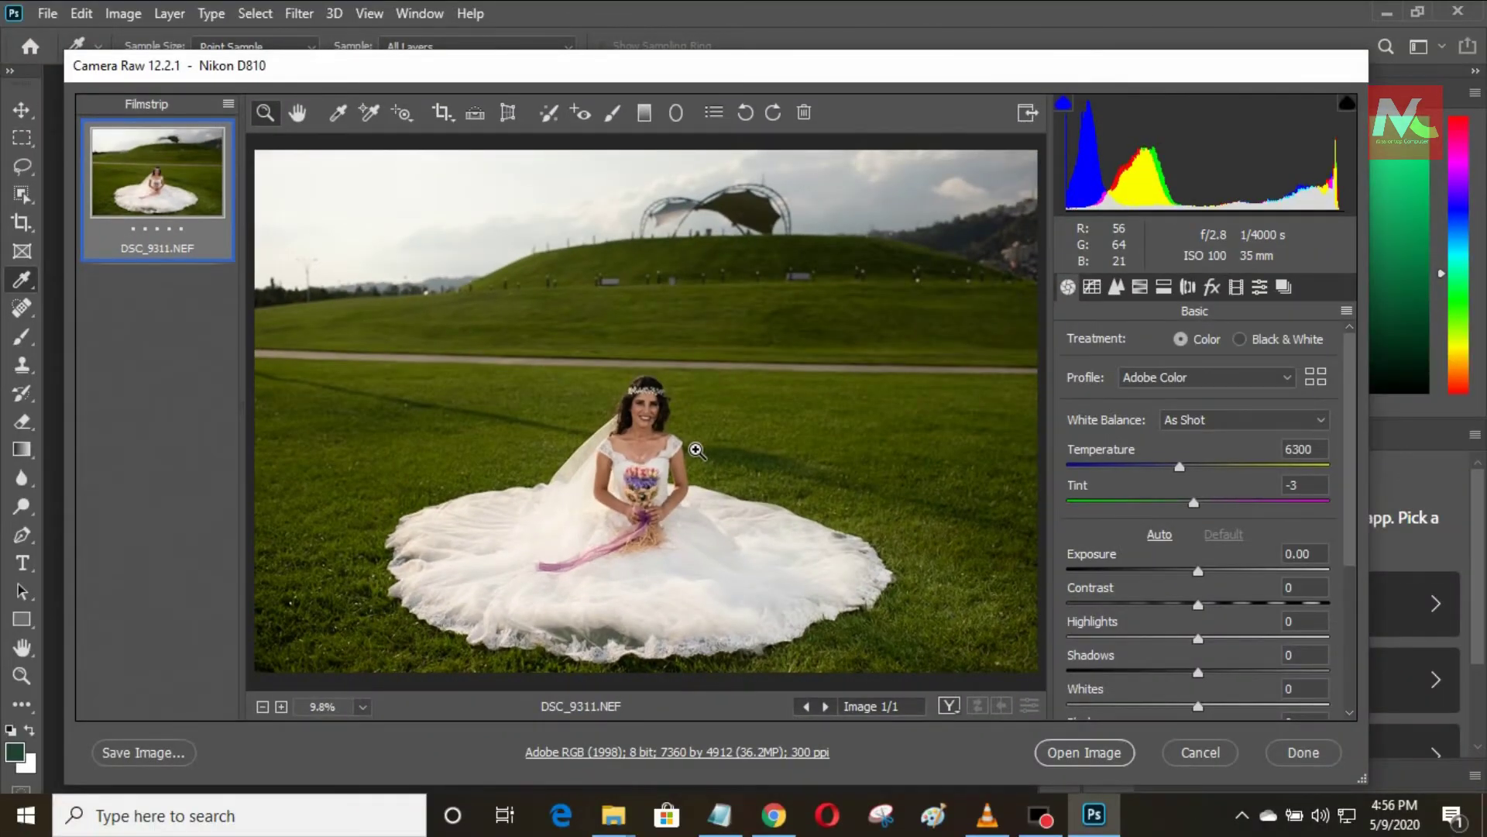
# Examine the bride's face, hair and headband up close in the raw preview
pyautogui.click(672, 448)
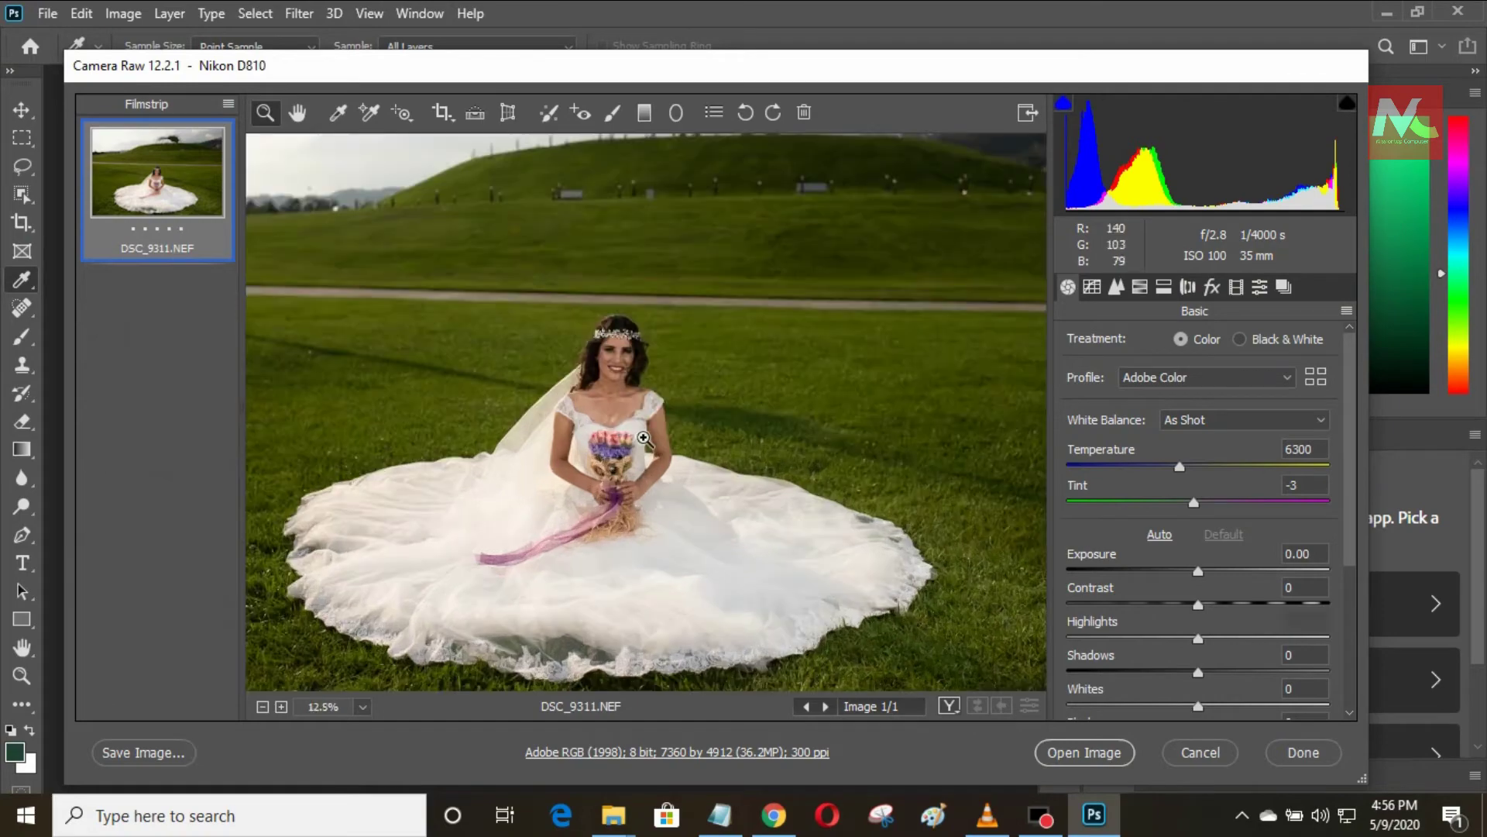
pyautogui.click(628, 391)
pyautogui.click(627, 391)
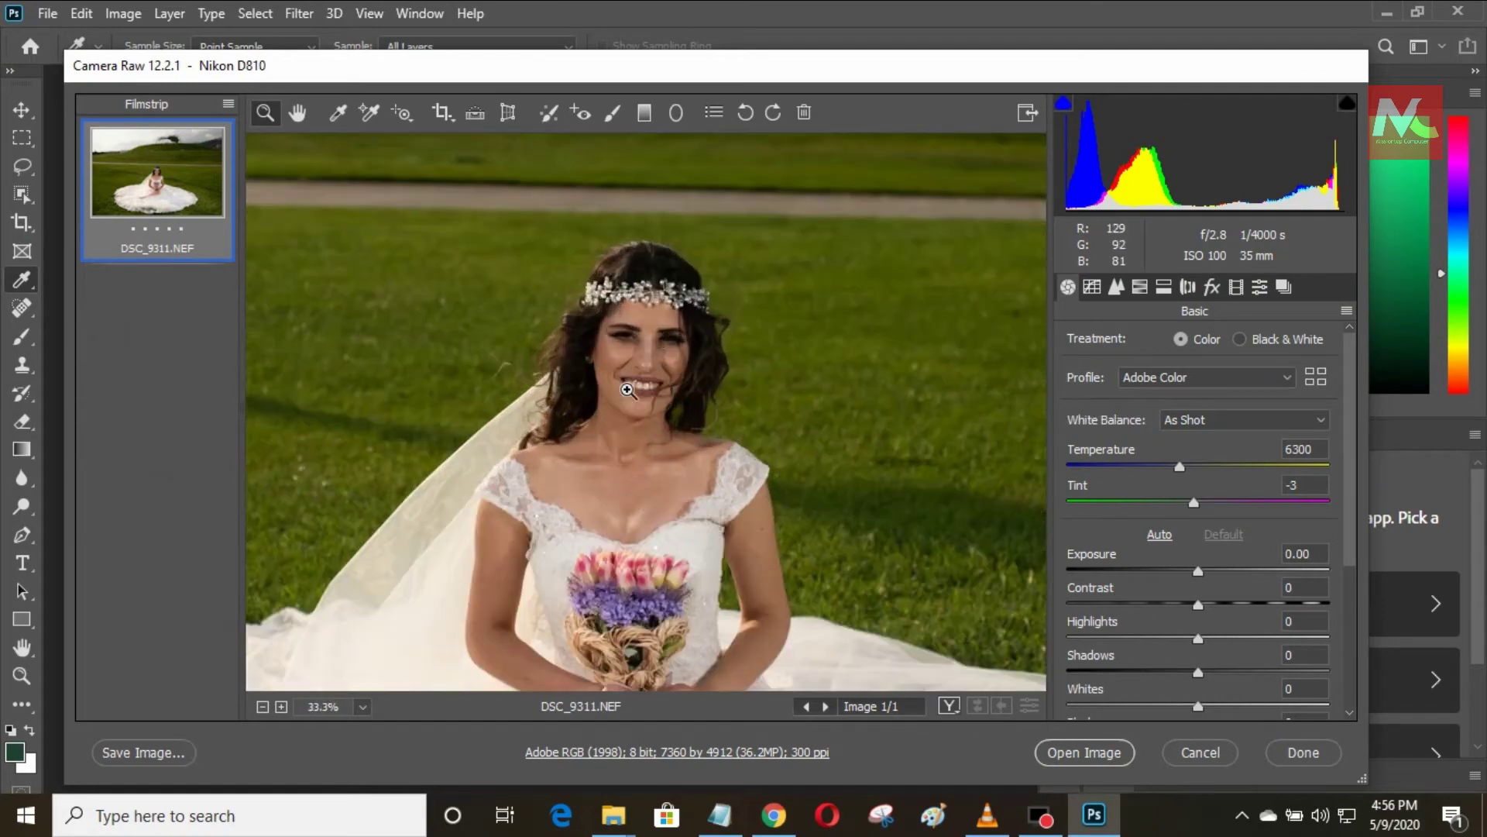
pyautogui.click(655, 338)
pyautogui.click(655, 338)
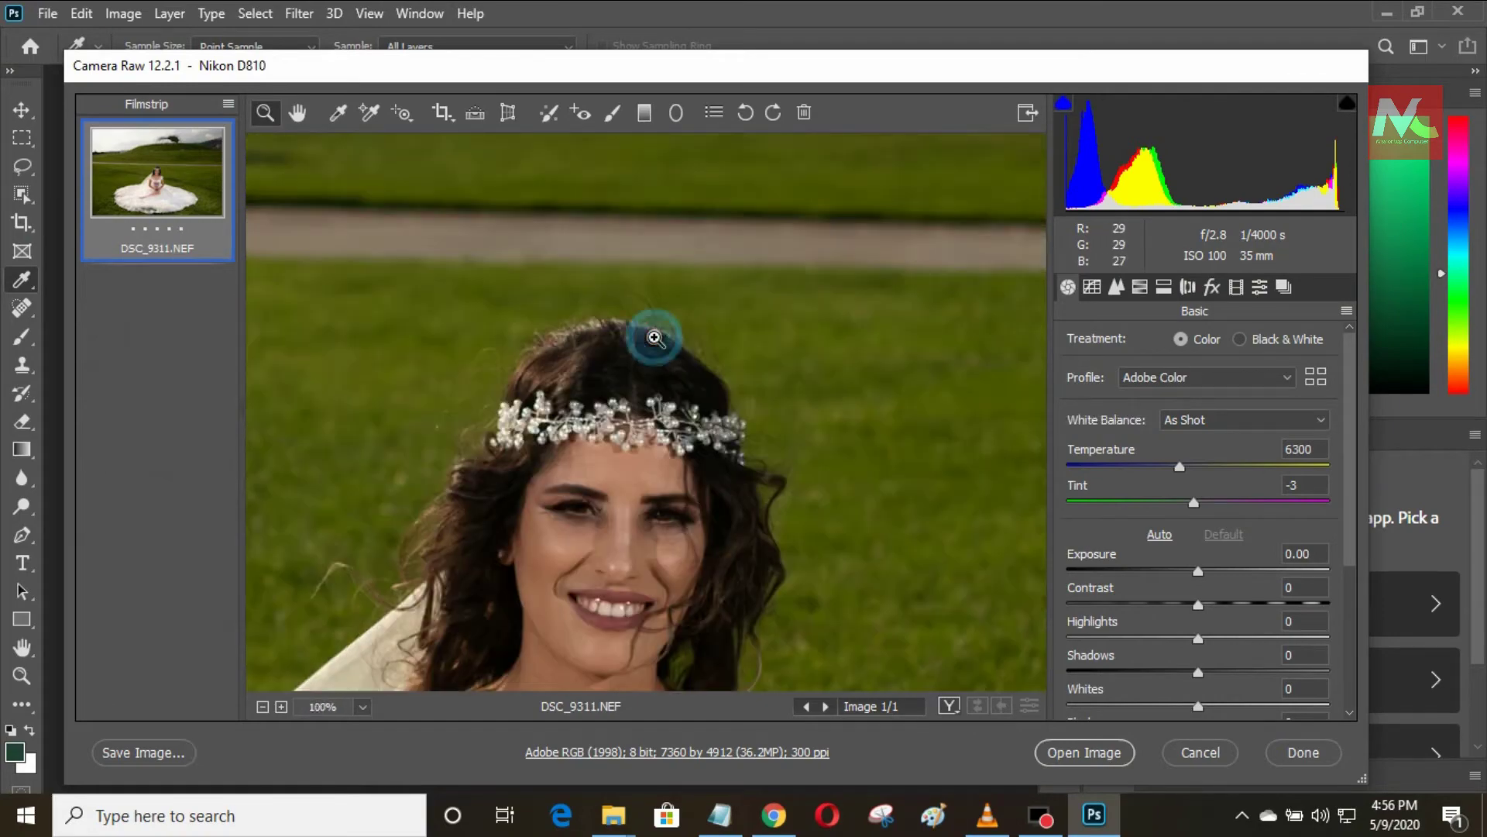
pyautogui.click(298, 112)
pyautogui.moveTo(677, 578); pyautogui.dragTo(616, 367)
pyautogui.press('z')
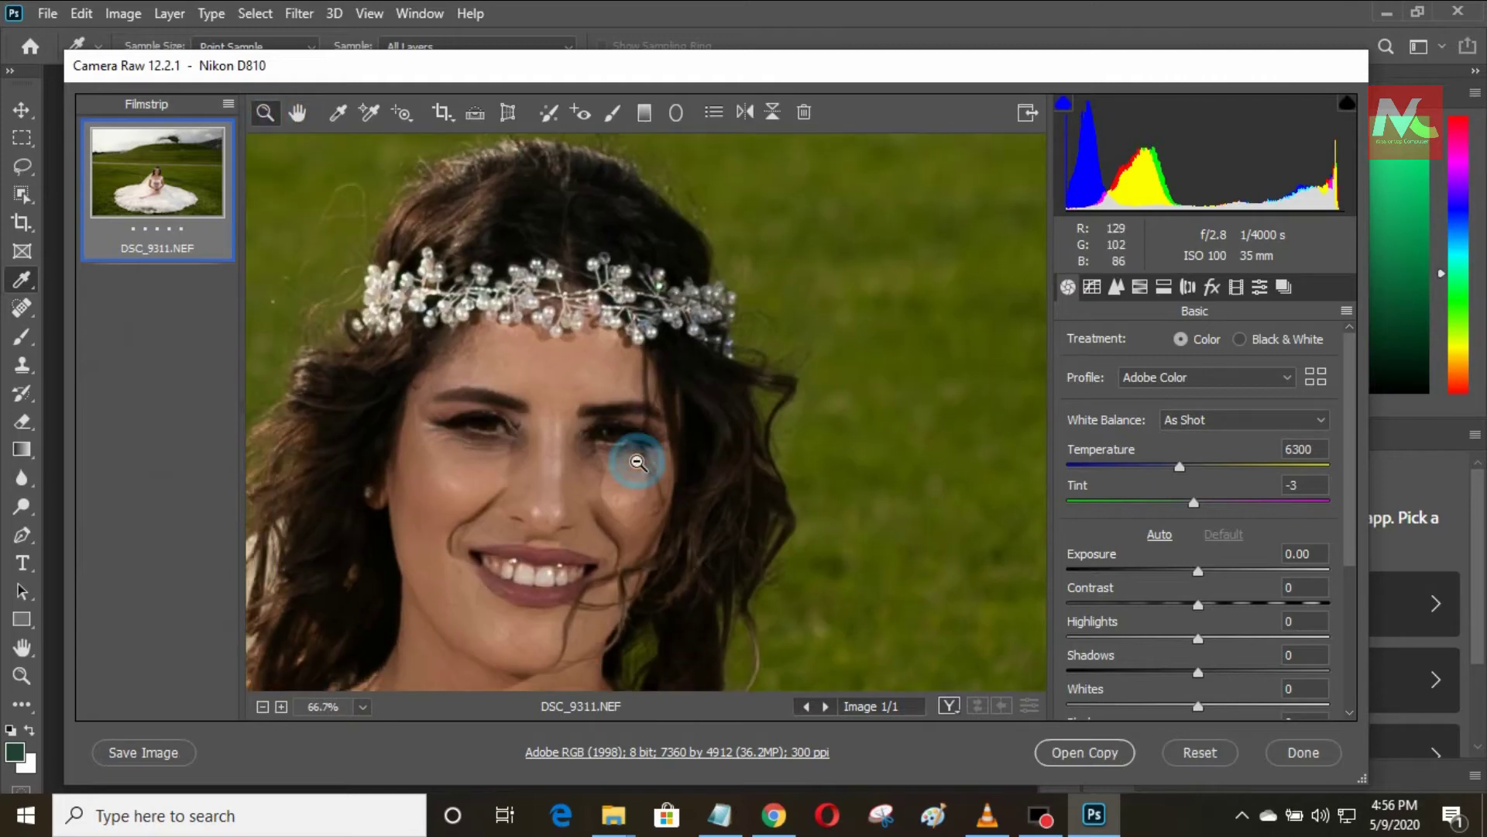
pyautogui.keyDown('alt'); pyautogui.click(639, 462); pyautogui.keyUp('alt')
pyautogui.keyDown('alt'); pyautogui.click(639, 463); pyautogui.keyUp('alt')
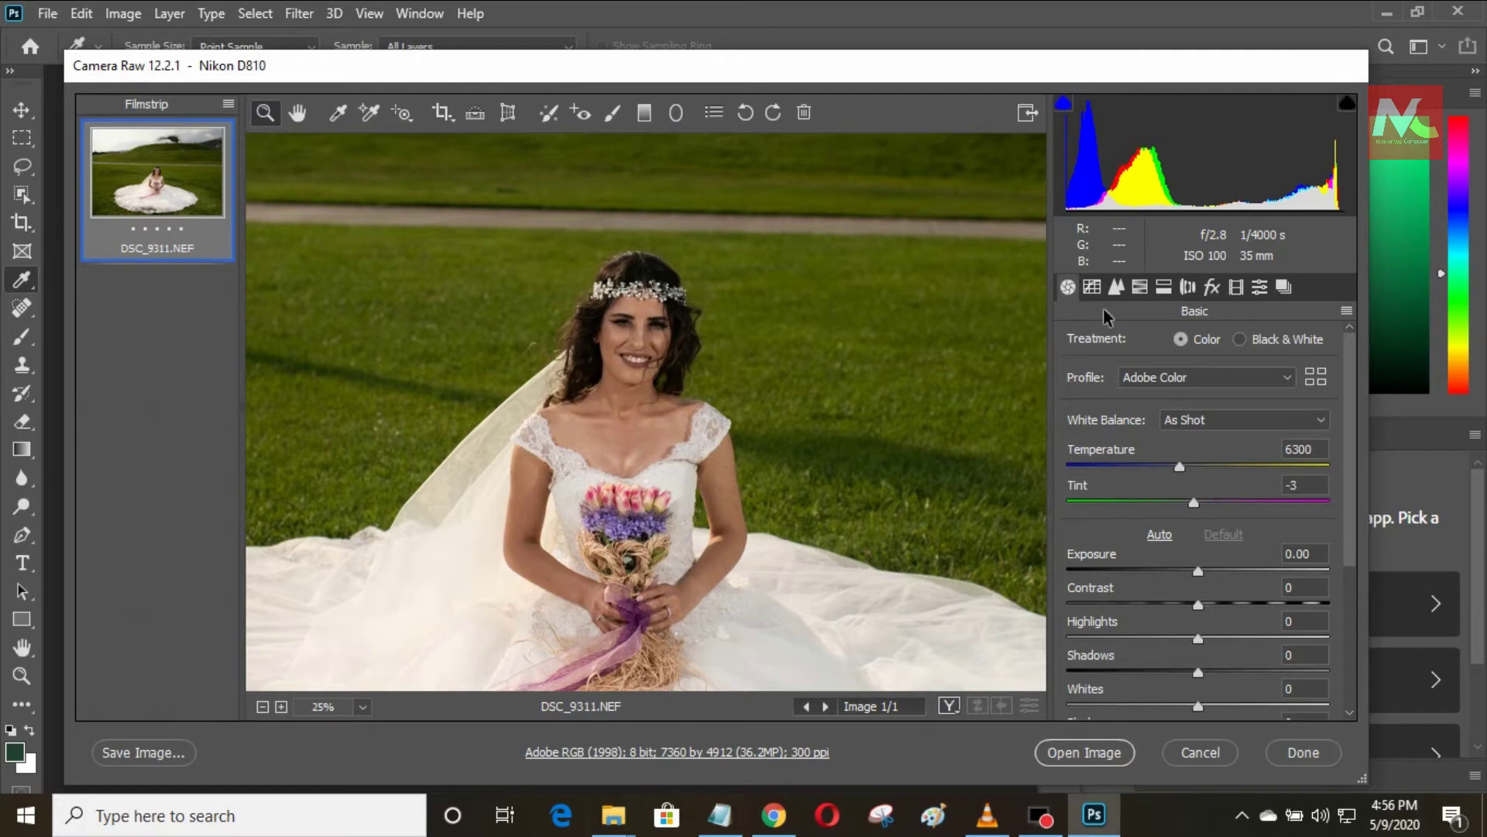
# Look through the raw adjustment categories and try the lens profile corrections
pyautogui.click(1093, 287)
pyautogui.click(1163, 287)
pyautogui.click(1197, 288)
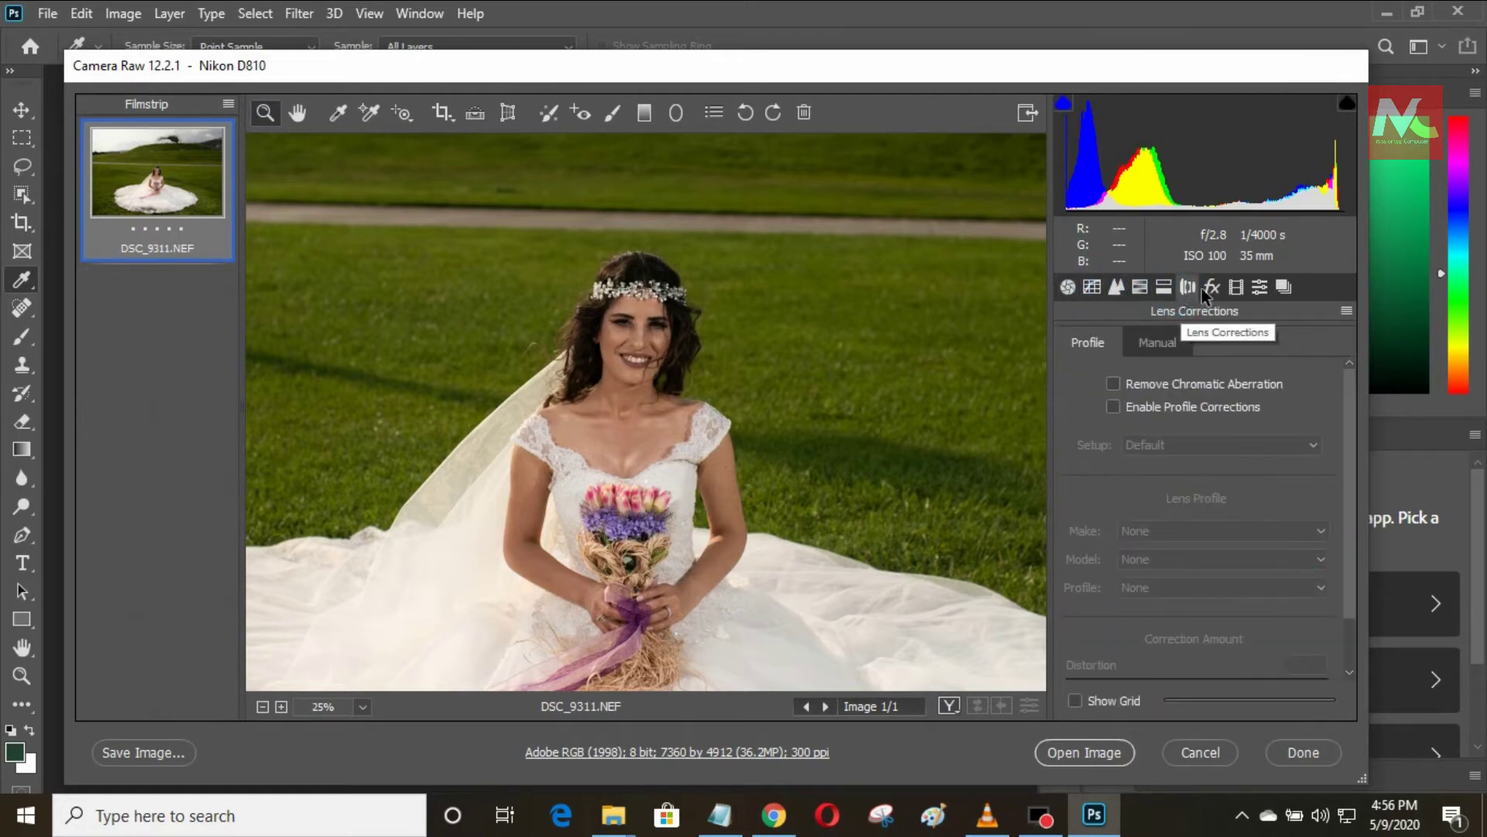
pyautogui.click(1113, 406)
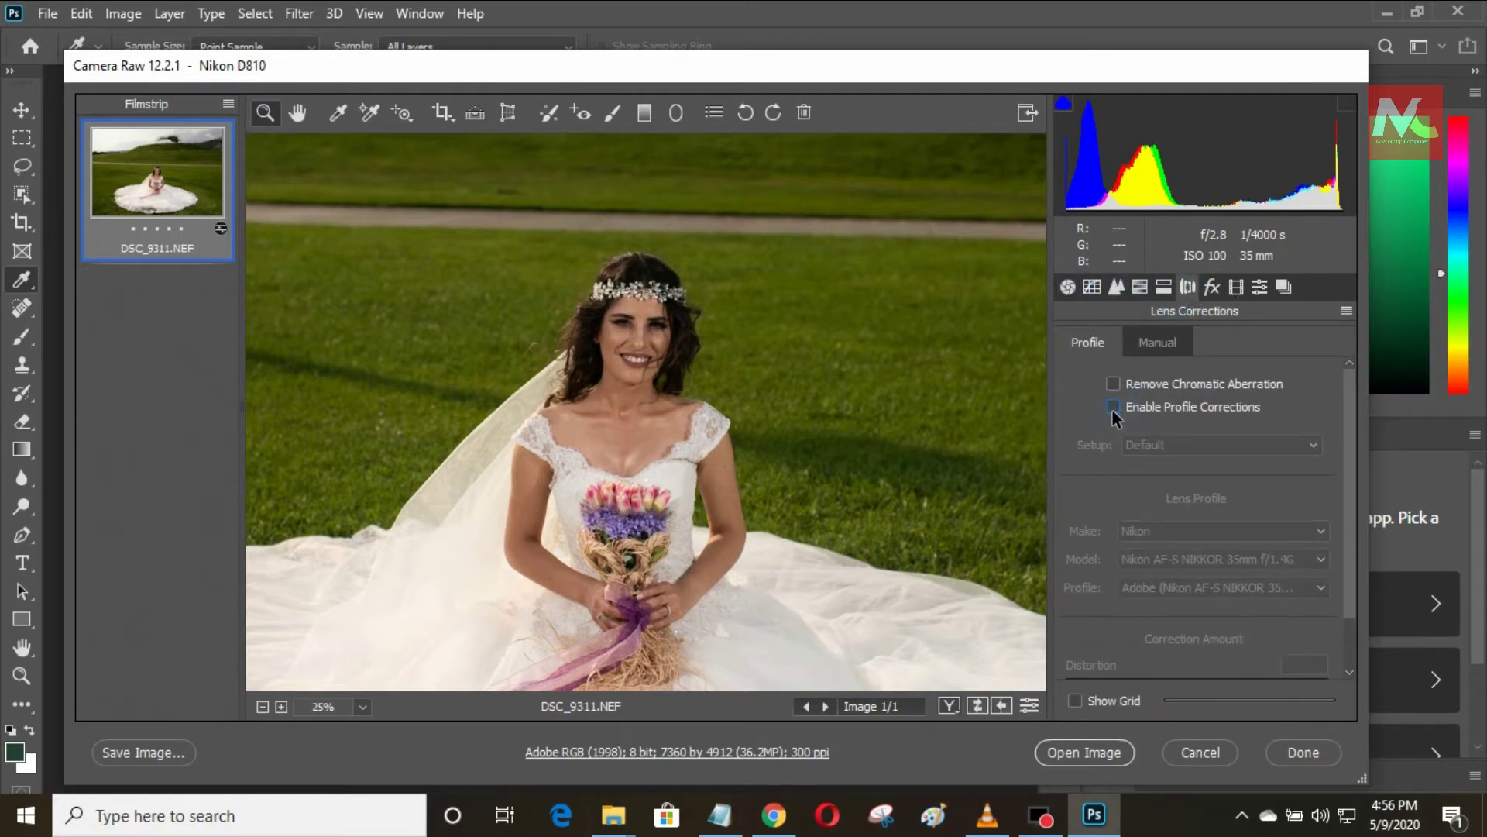
# Apply the Natural preset from the Color group to the raw photo
pyautogui.click(1213, 287)
pyautogui.click(1260, 287)
pyautogui.click(1068, 343)
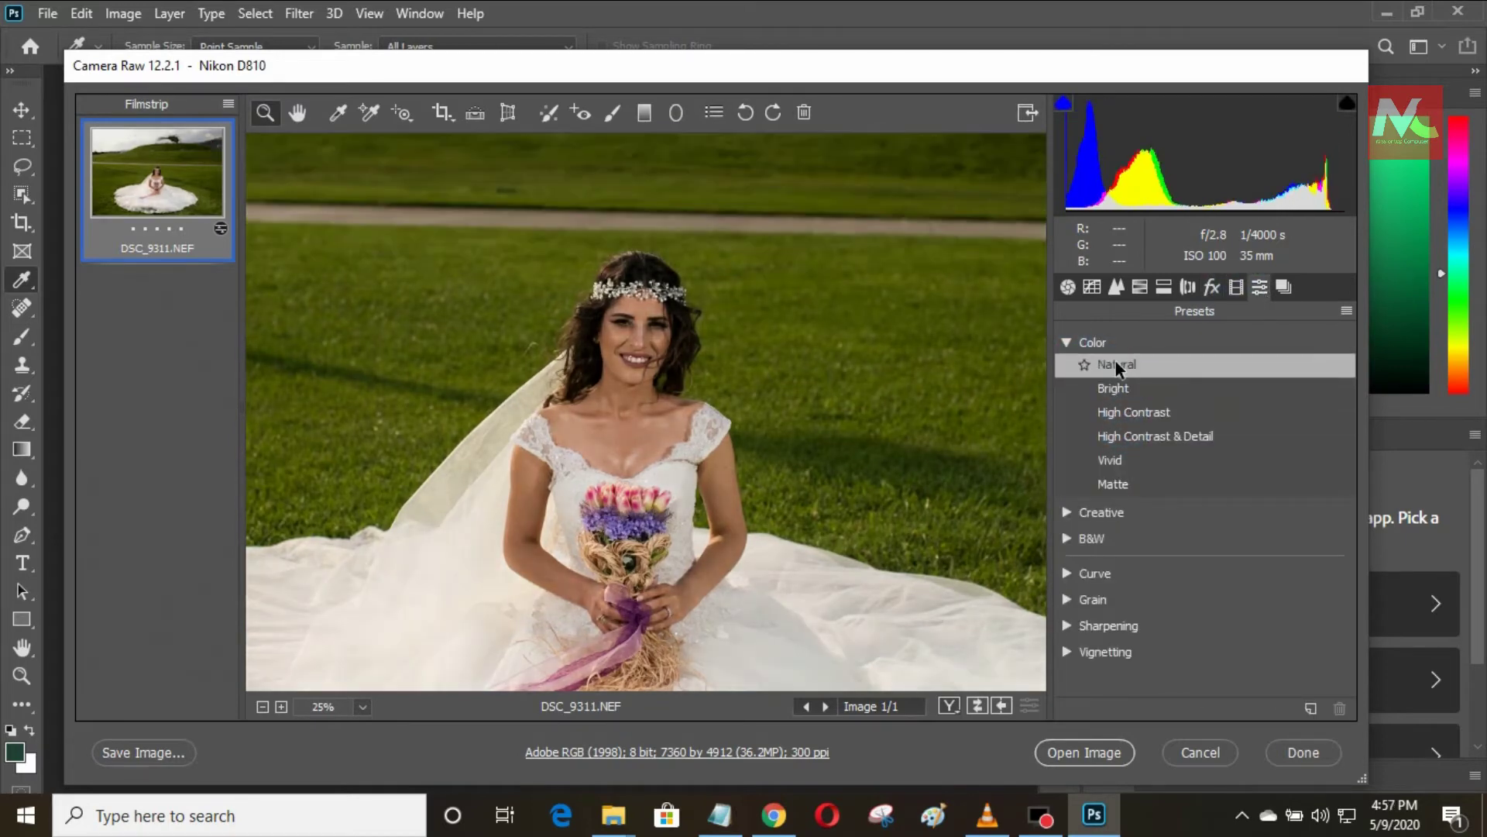
pyautogui.click(1115, 363)
# Set the raw photo's temperature to 6900, tint to 0 and exposure to +0.45
pyautogui.click(1068, 287)
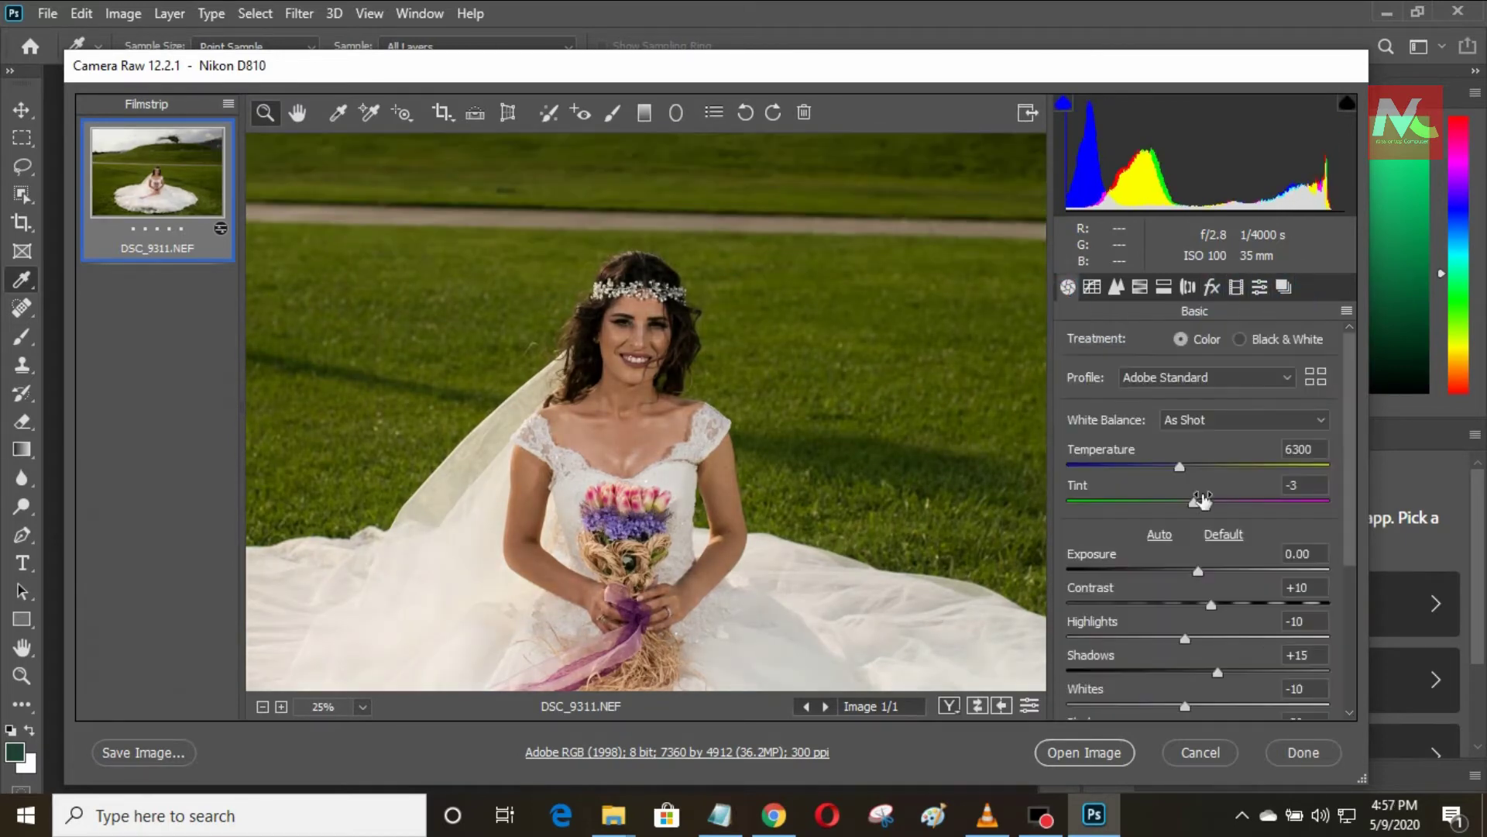
pyautogui.moveTo(1179, 467); pyautogui.dragTo(1332, 507)
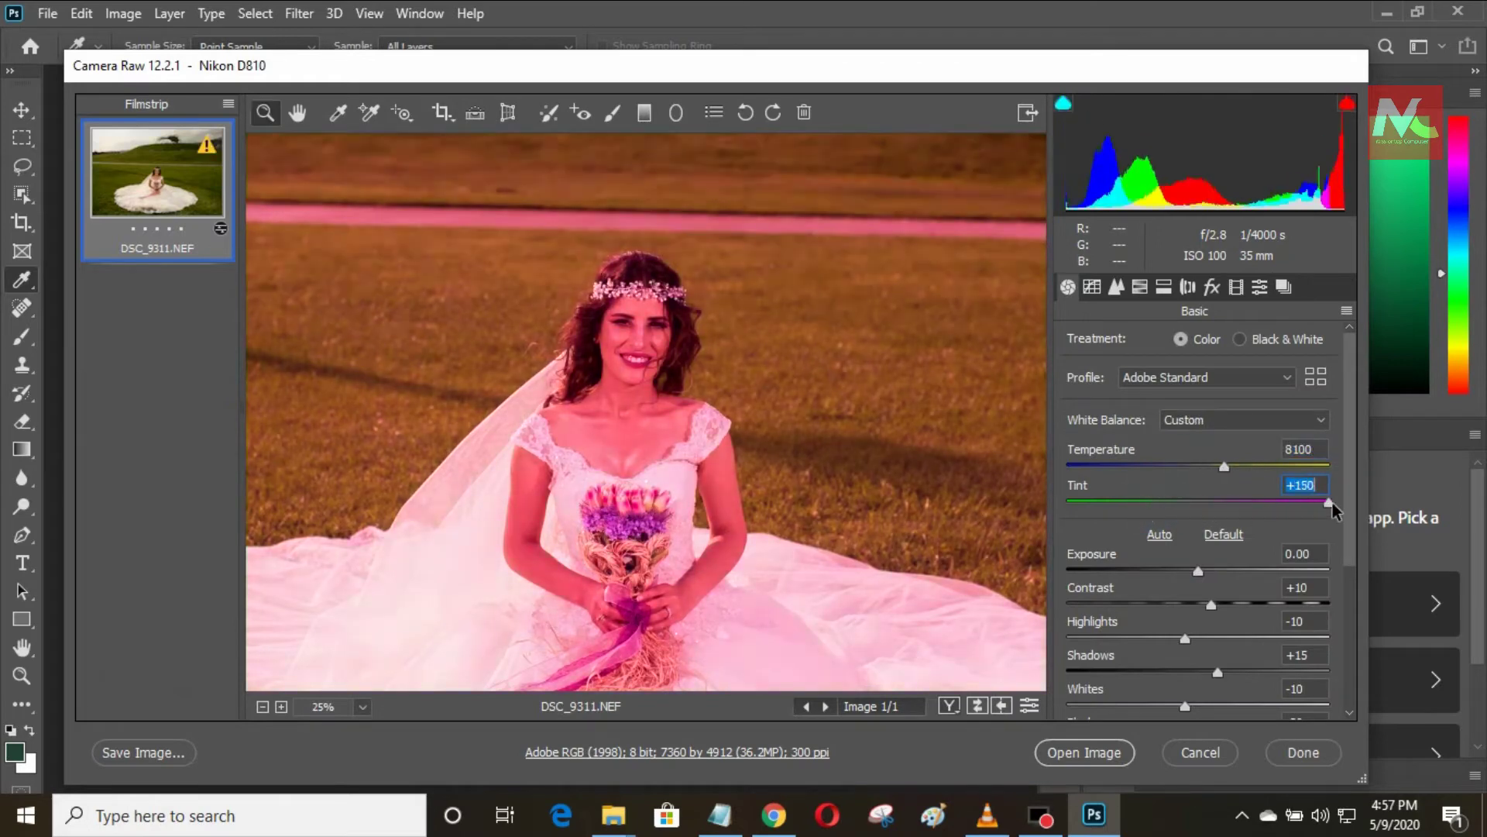
pyautogui.doubleClick(1329, 502)
pyautogui.moveTo(1223, 467); pyautogui.dragTo(1210, 500)
# Set contrast to +26, highlights to -71, shadows to +43 and whites to +6
pyautogui.scroll(-2, 1189, 565)
pyautogui.click(1232, 534)
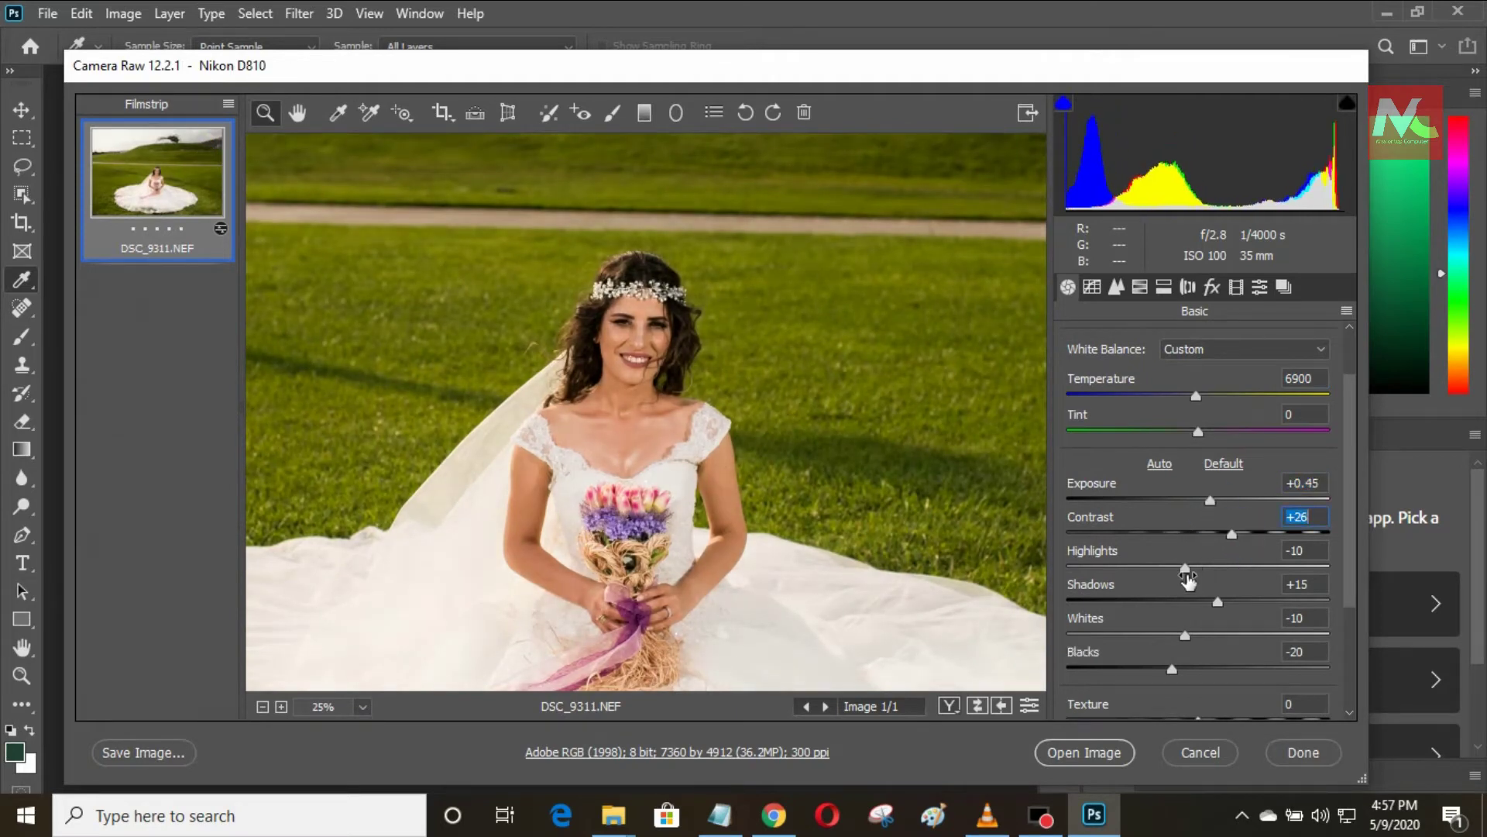
pyautogui.moveTo(1187, 577); pyautogui.dragTo(1106, 596)
pyautogui.moveTo(1218, 601); pyautogui.dragTo(1205, 635)
# Set clarity to +22, check the bride up close and finish Camera Raw, keeping the adjustments without opening the image
pyautogui.scroll(-4, 1200, 612)
pyautogui.moveTo(1198, 581); pyautogui.dragTo(1226, 593)
pyautogui.click(697, 310)
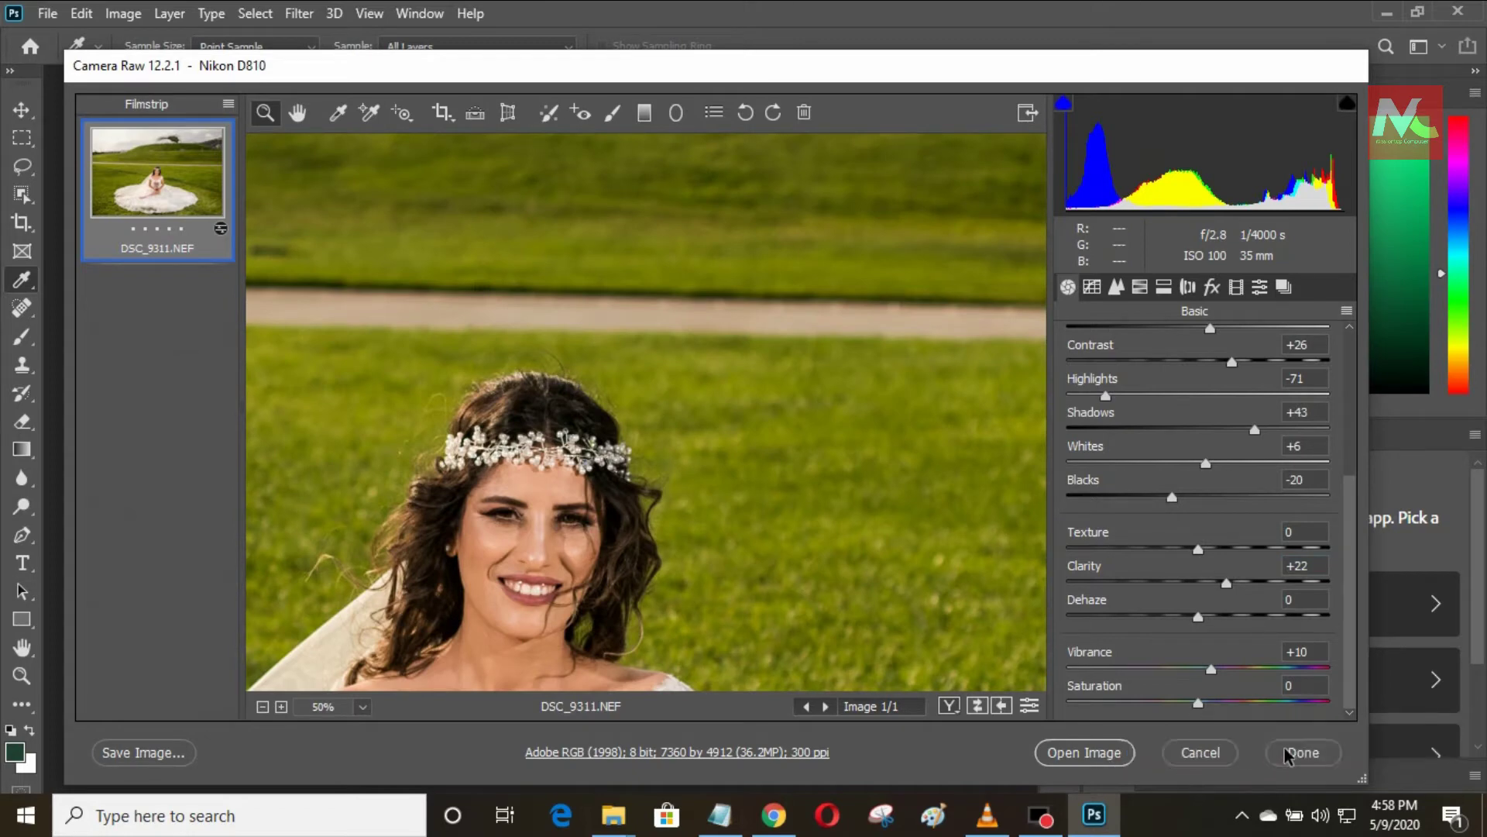
pyautogui.click(1306, 755)
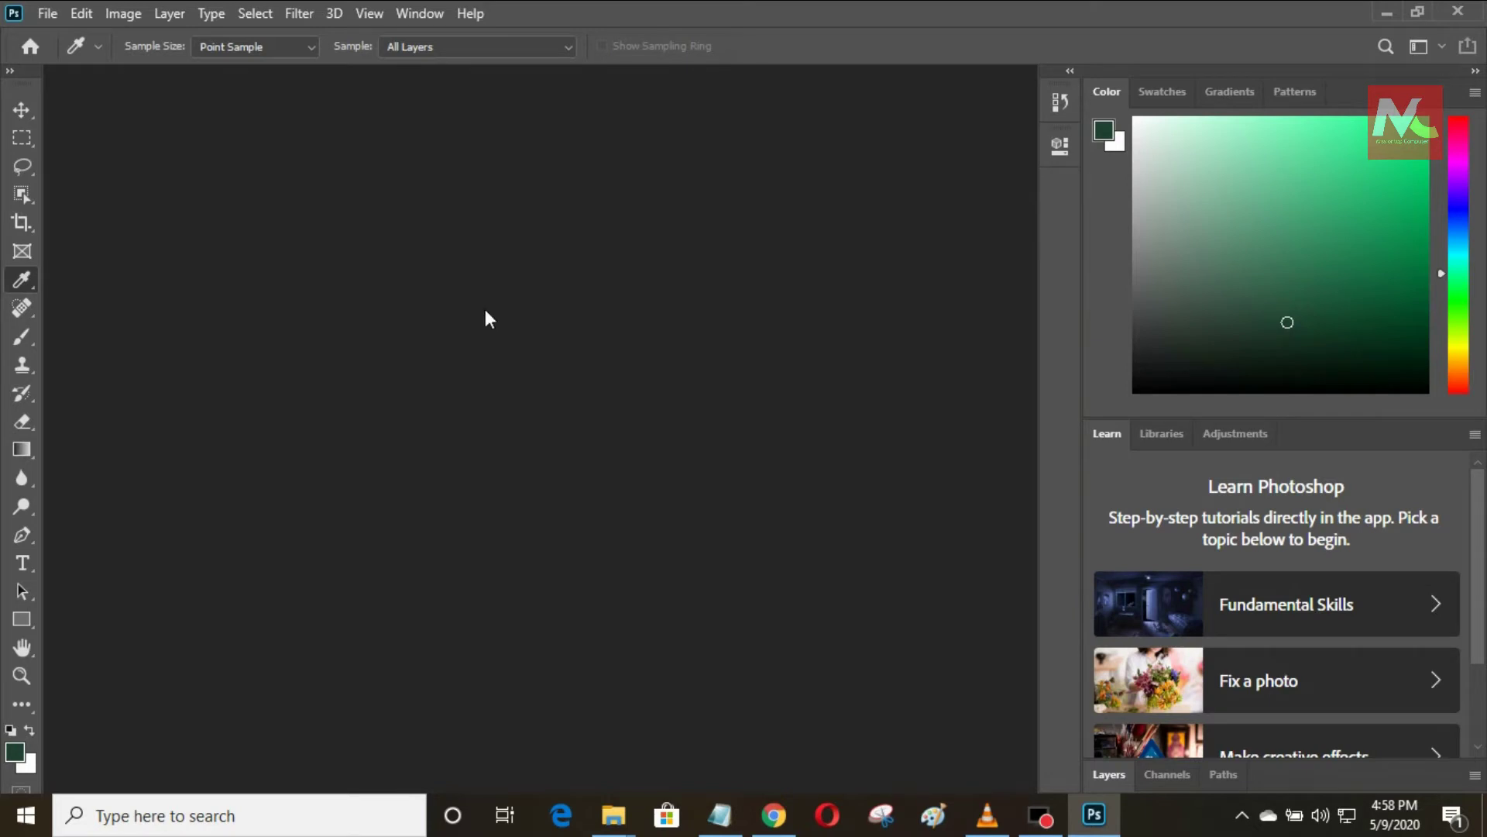
# Reopen the raw photo DSC_9311.NEF from the Downloads folder in Camera Raw
pyautogui.click(48, 12)
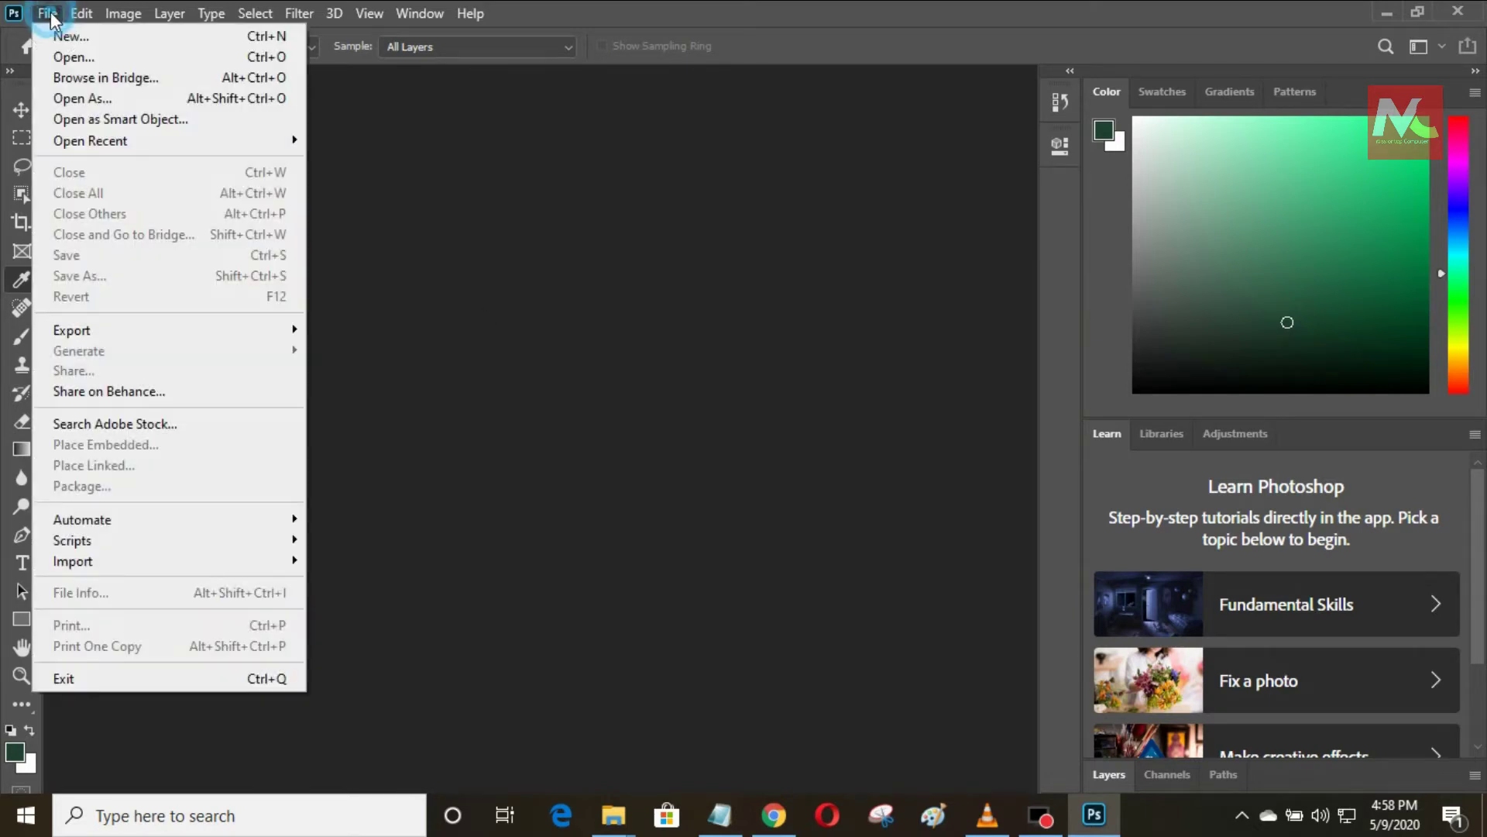
pyautogui.click(63, 56)
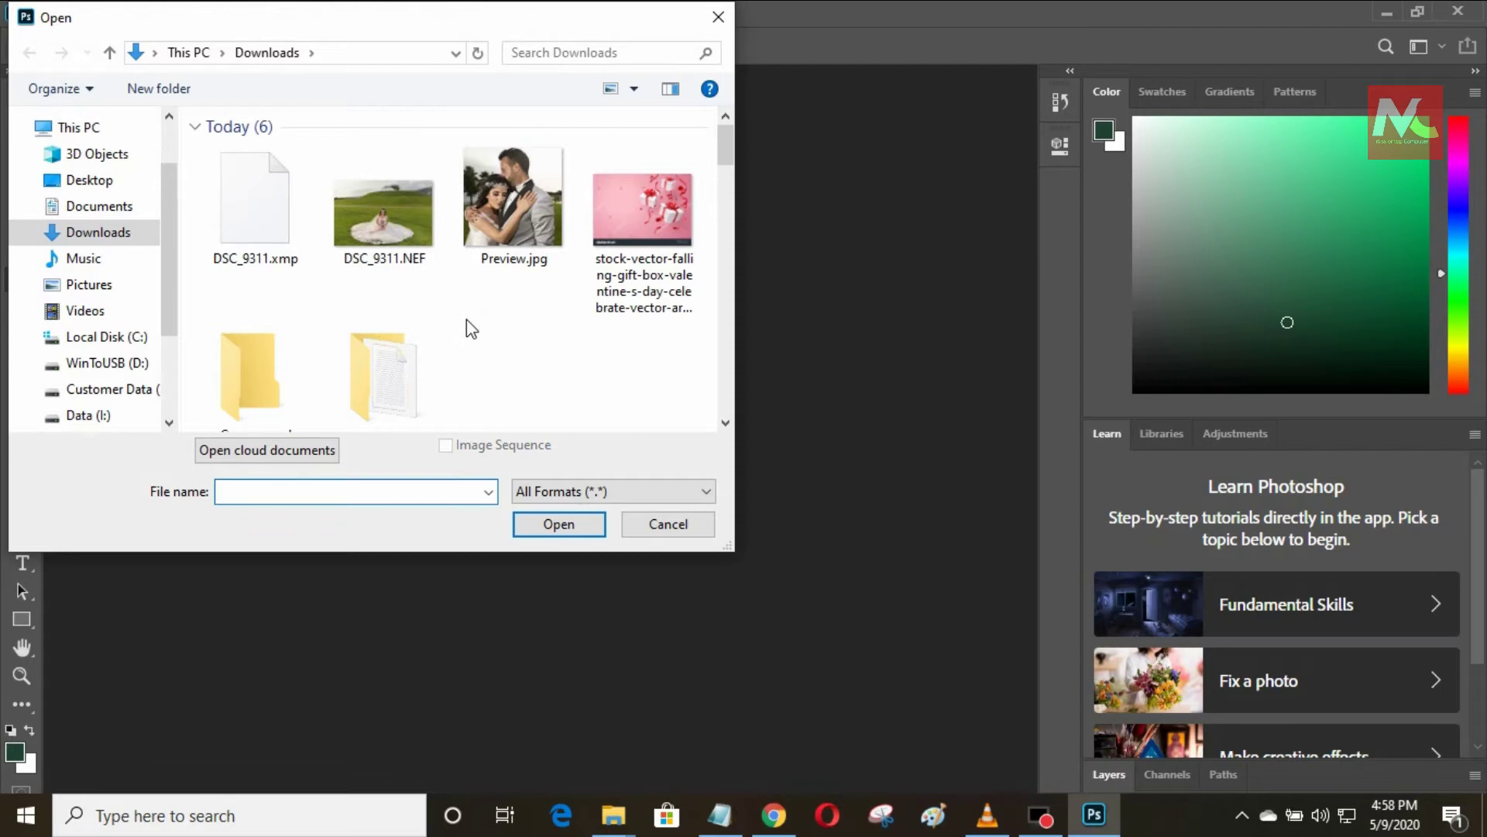
pyautogui.click(378, 230)
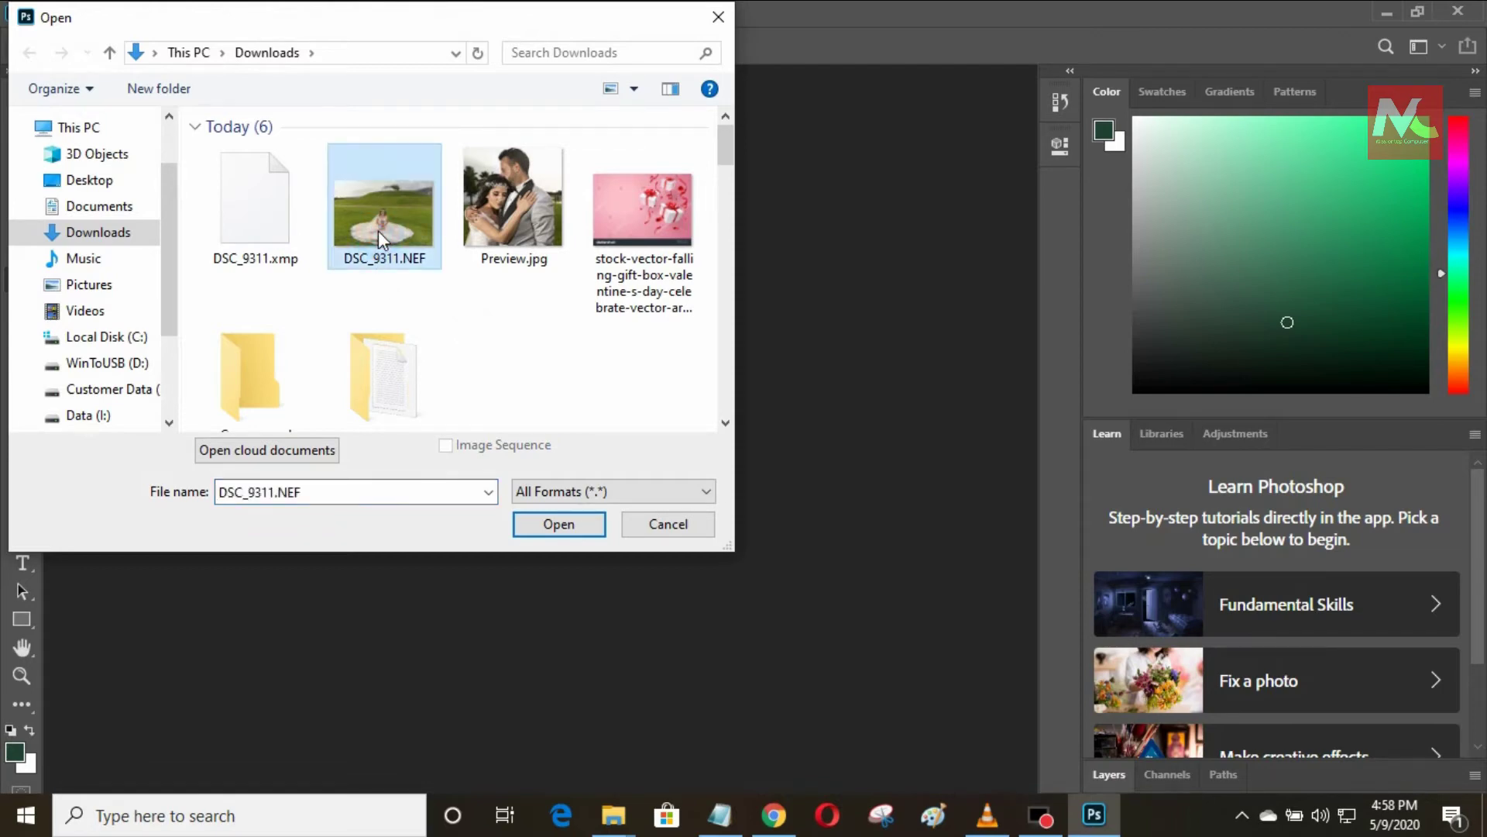
pyautogui.click(545, 526)
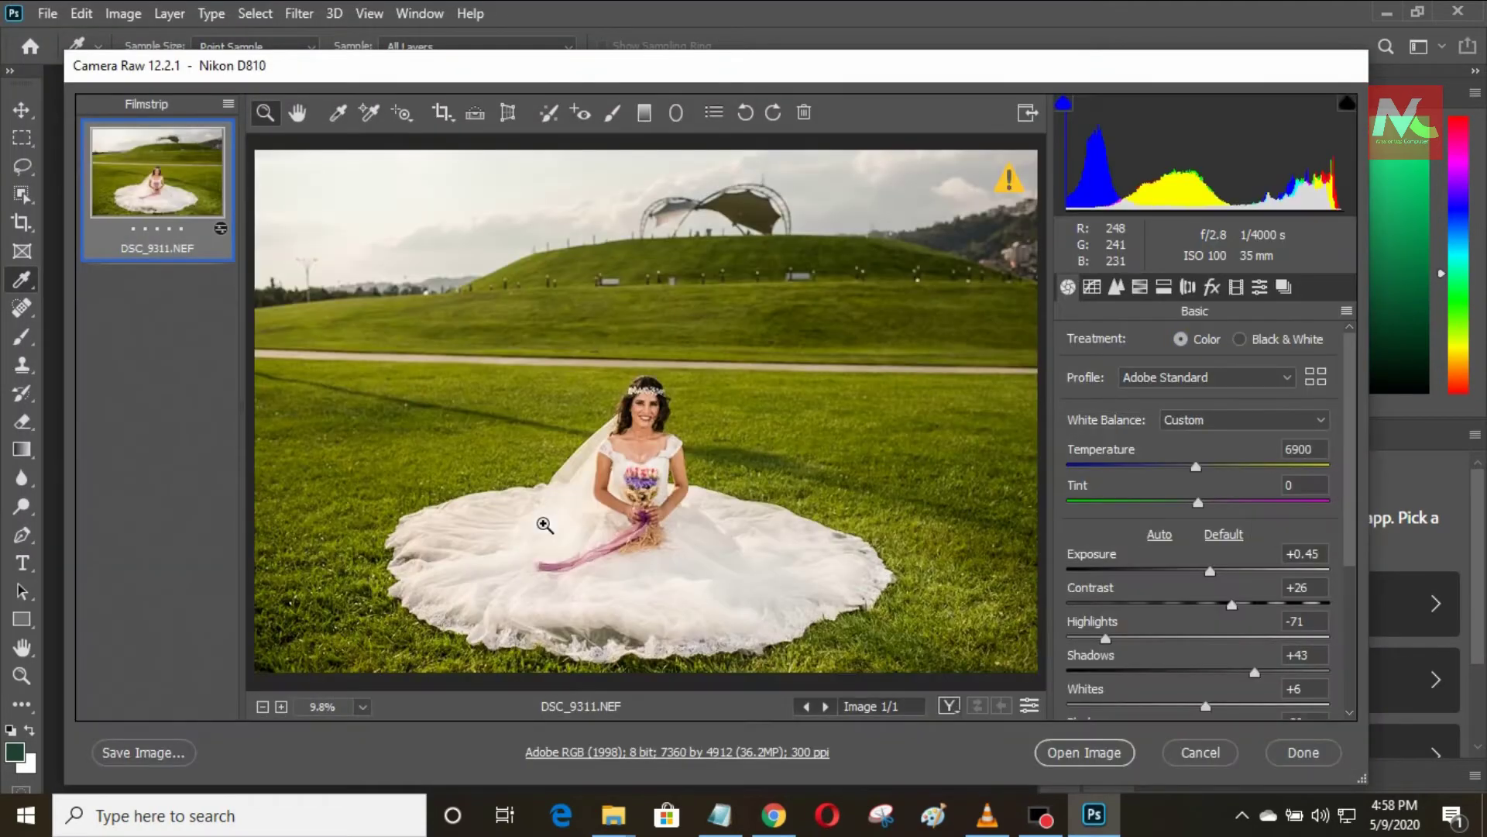
# Open the adjusted raw photo as an editable image, checking the bride up close
pyautogui.click(658, 412)
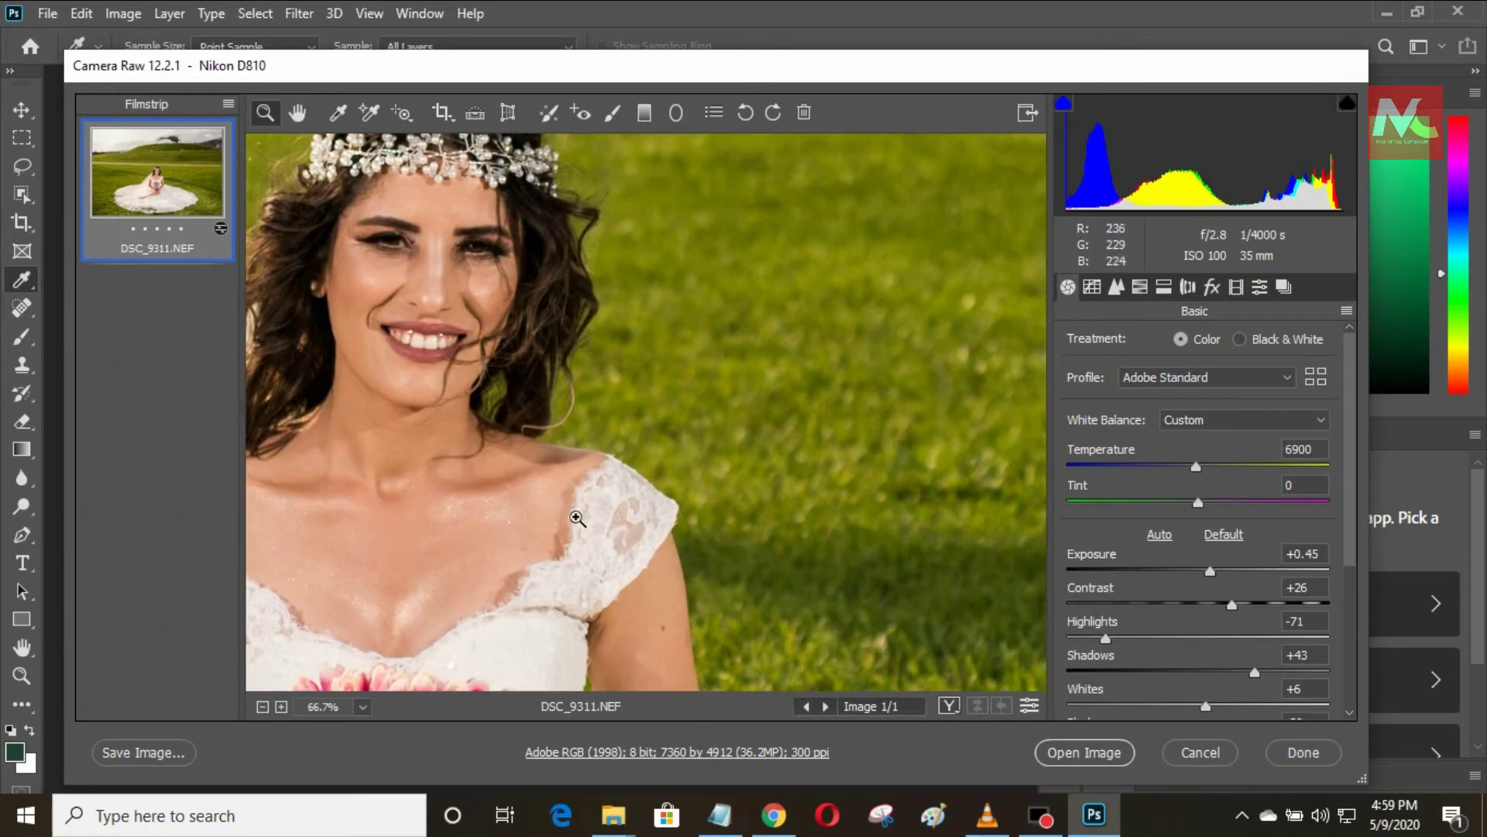
pyautogui.keyDown('alt'); pyautogui.click(477, 335); pyautogui.keyUp('alt')
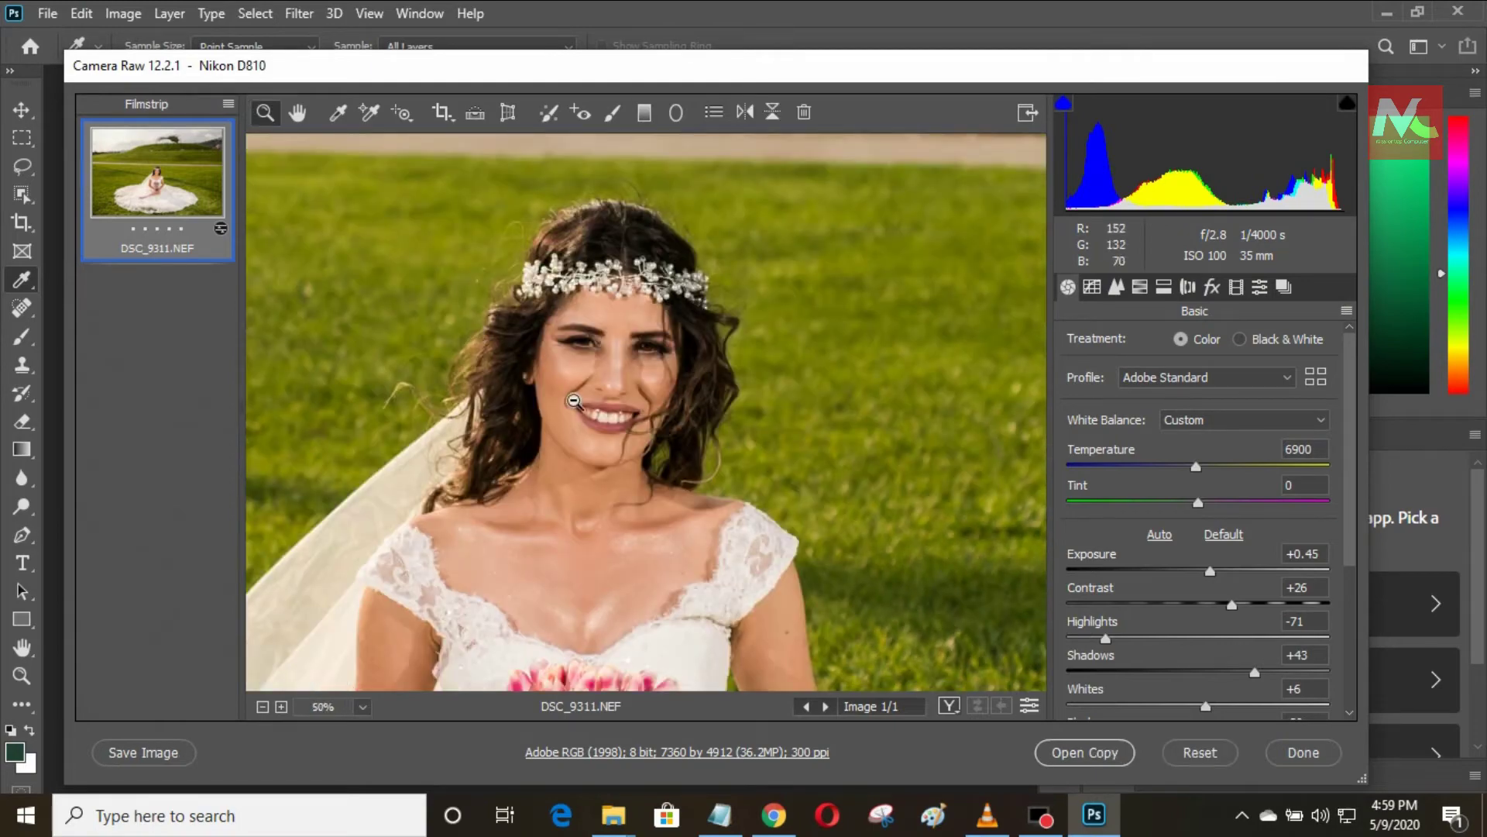
pyautogui.click(1077, 756)
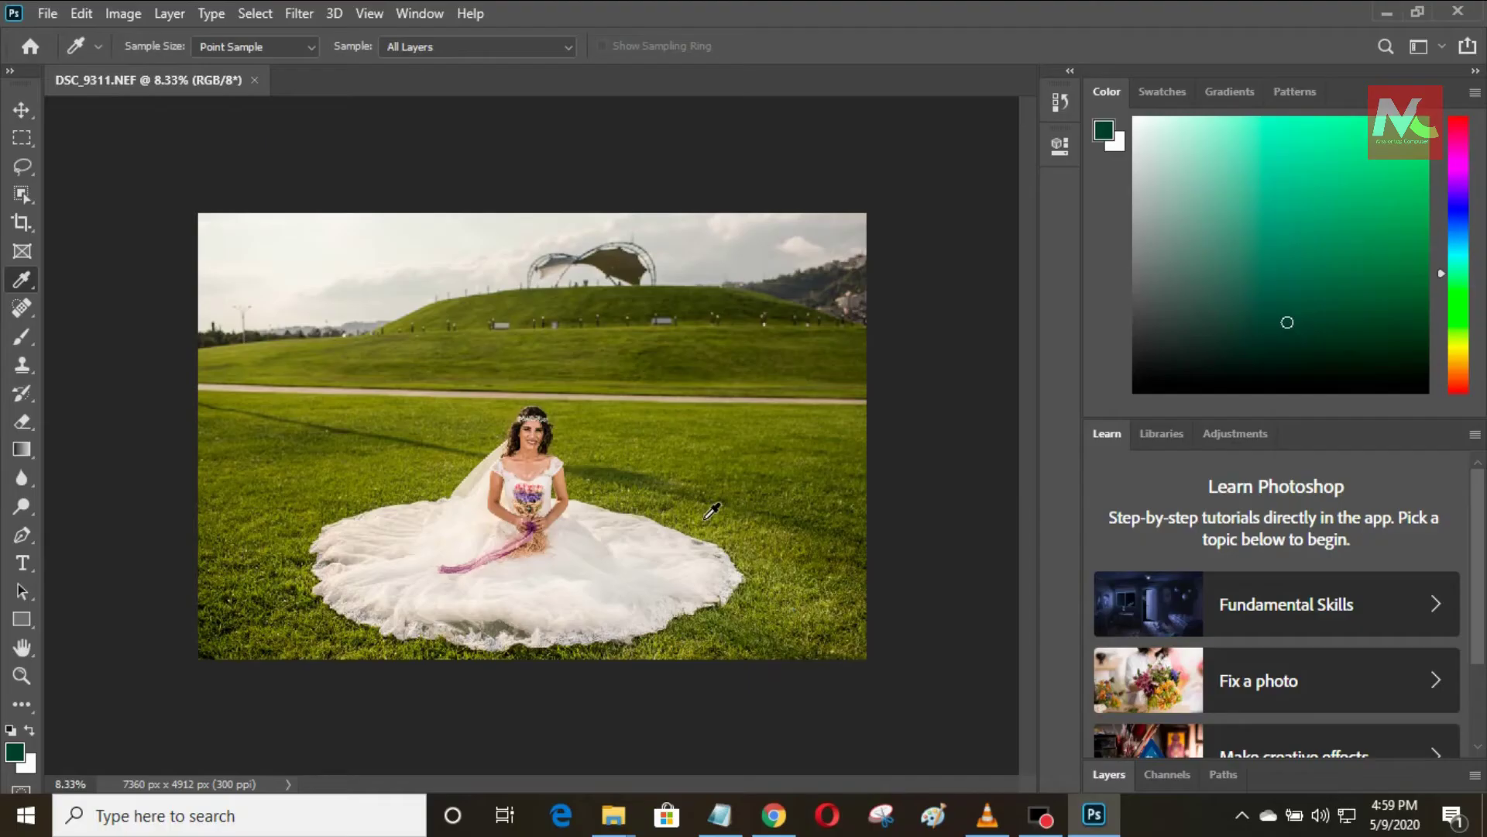
pyautogui.scroll(10, 516, 448)
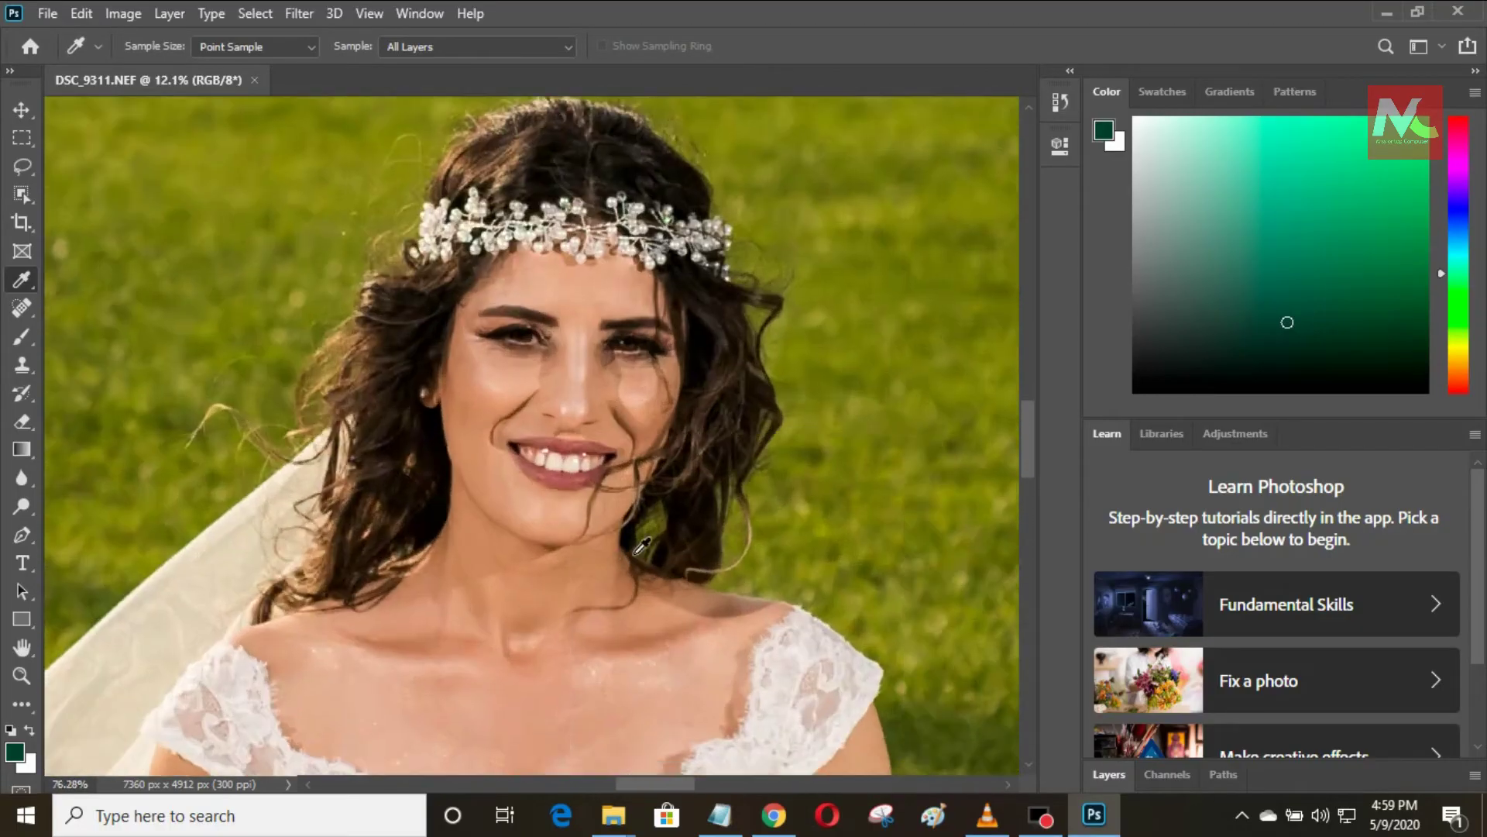
pyautogui.scroll(-10, 711, 523)
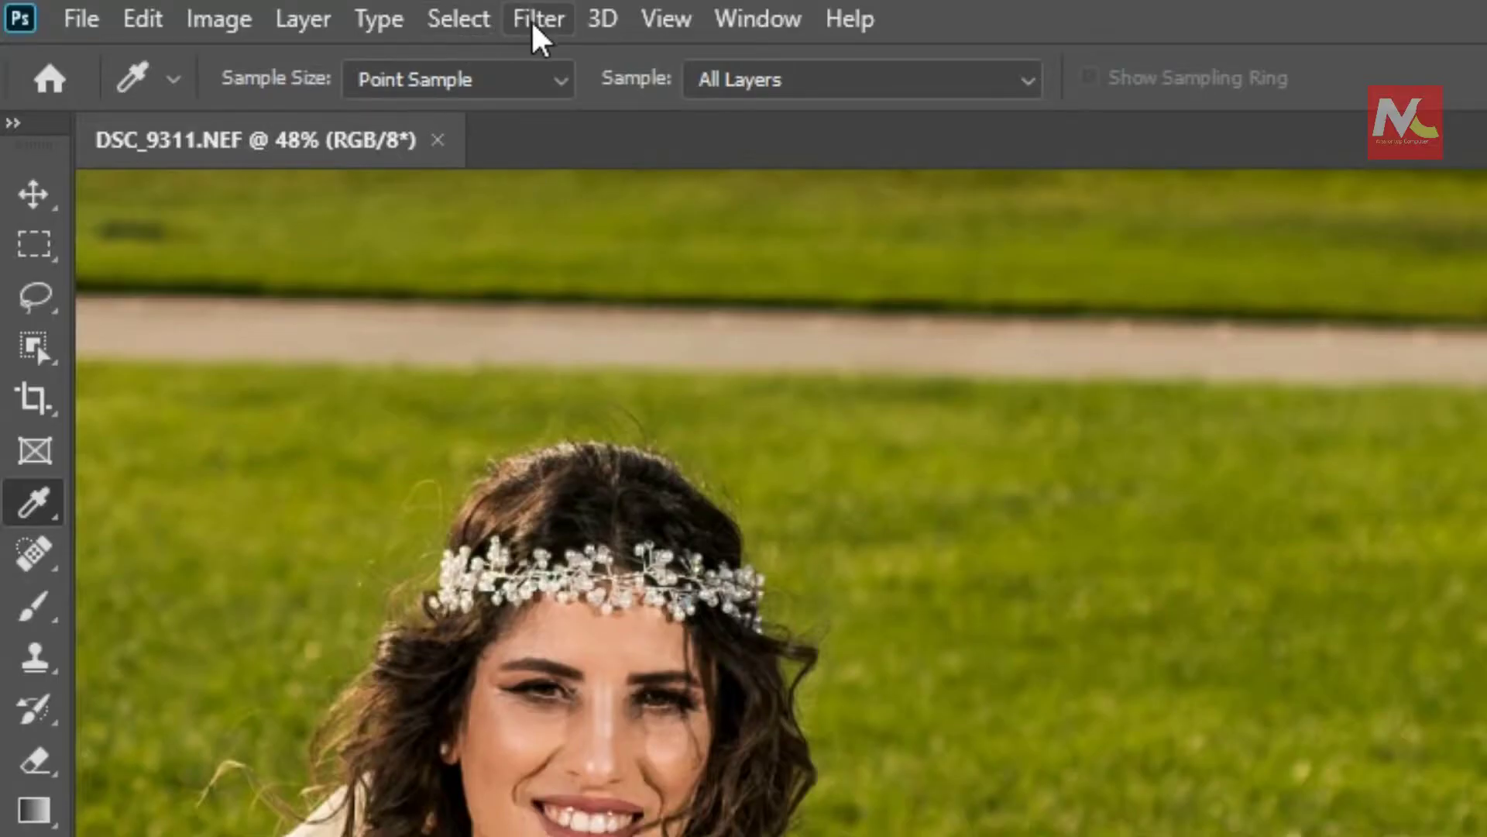
# Start the Camera Raw Filter on the photo and, viewing the bride's face, set contrast to +17, highlights to -43 and shadows to -3
pyautogui.click(299, 14)
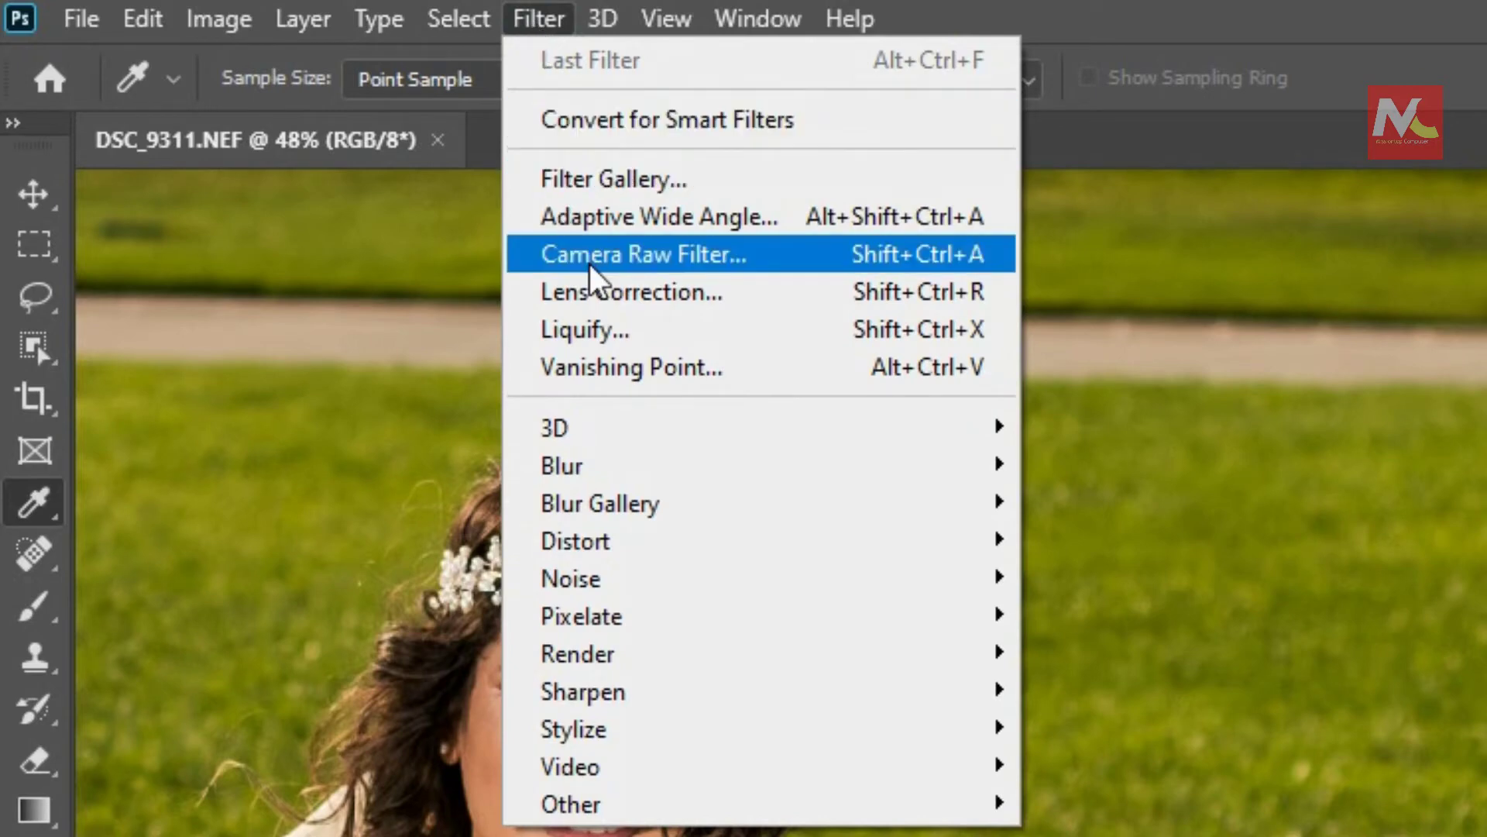
pyautogui.click(704, 260)
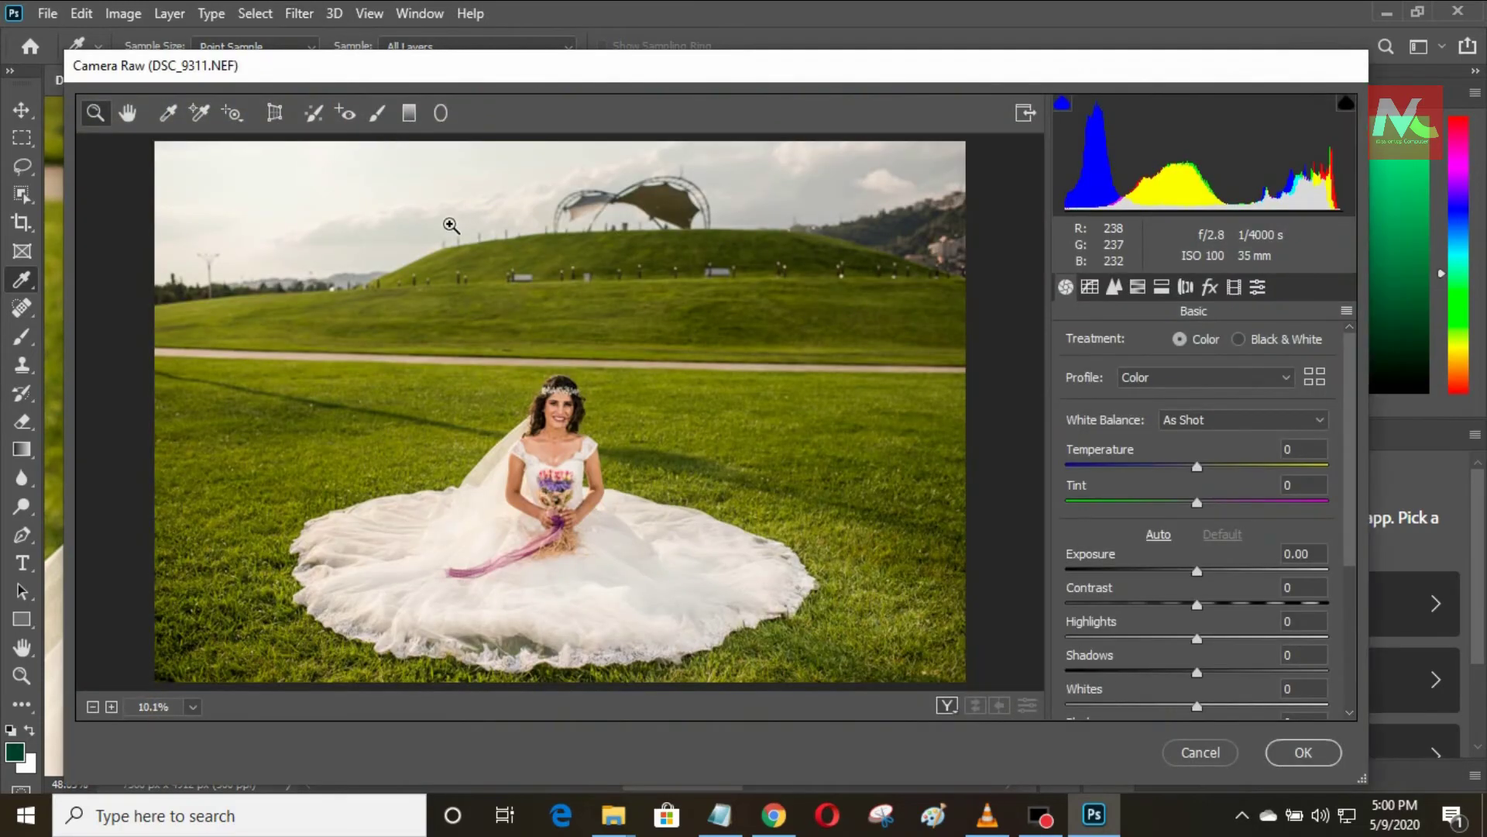
pyautogui.click(561, 411)
pyautogui.click(561, 411)
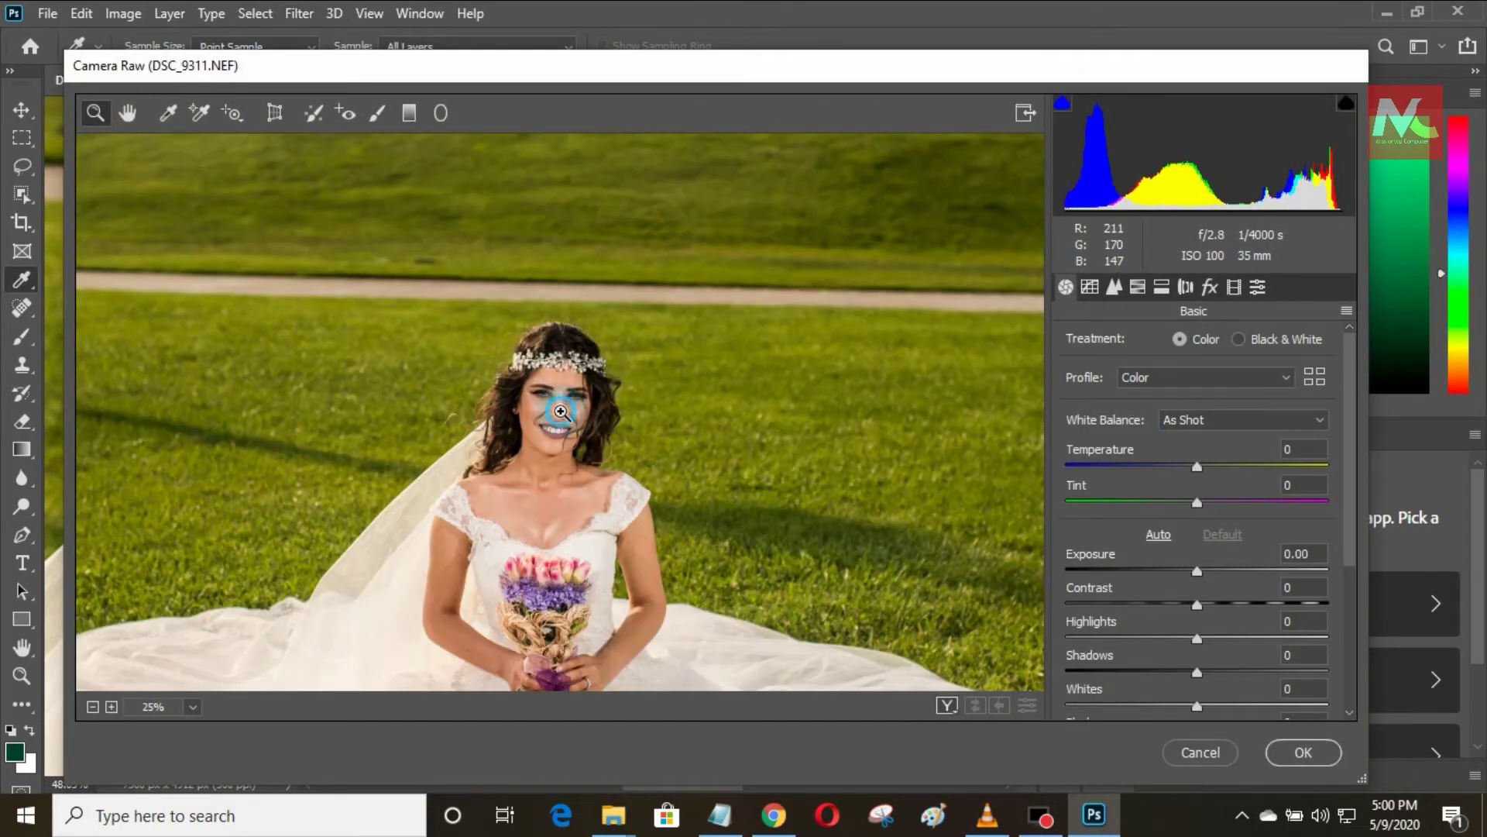
pyautogui.click(561, 411)
pyautogui.click(561, 411)
pyautogui.click(560, 412)
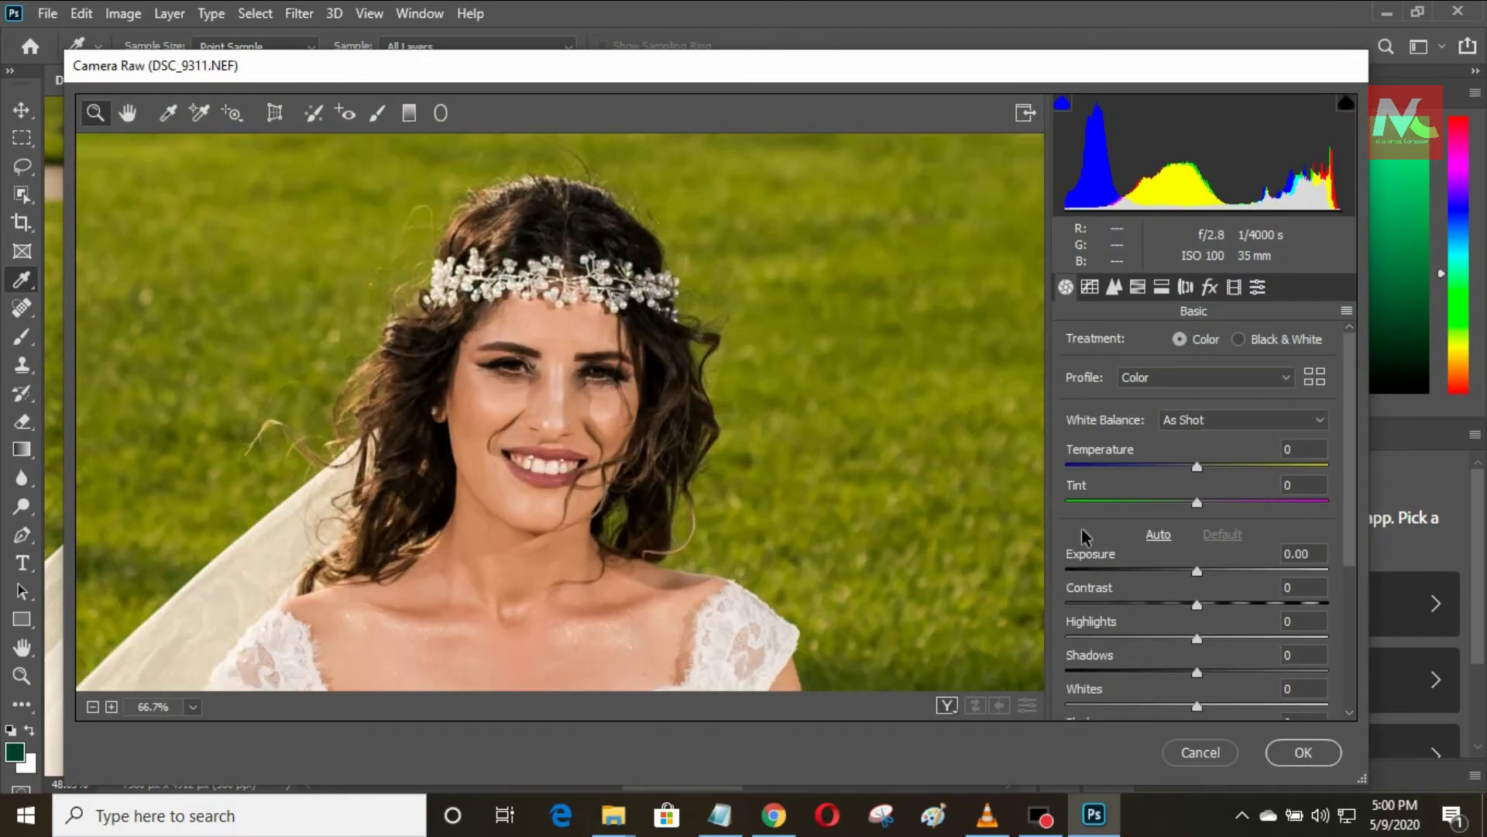
pyautogui.moveTo(1197, 571); pyautogui.dragTo(1201, 669)
pyautogui.scroll(-3, 1198, 679)
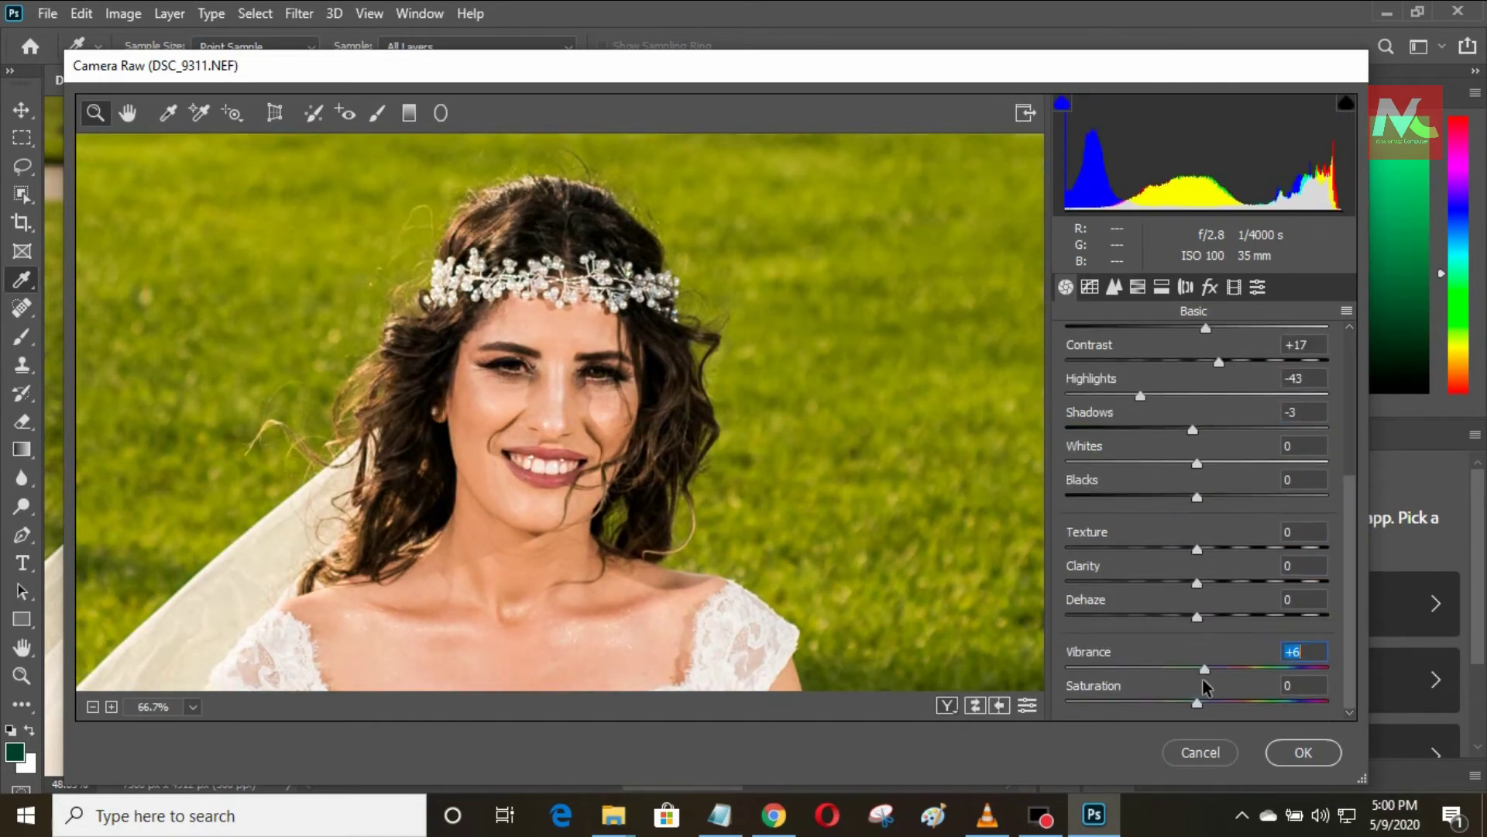
# Set dehaze to +28 and vibrance to +3, and try a saturation change before restoring it to 0
pyautogui.moveTo(1197, 616); pyautogui.dragTo(1235, 616)
pyautogui.moveTo(1197, 703); pyautogui.dragTo(1058, 719)
pyautogui.hotkey('ctrl', 'z')
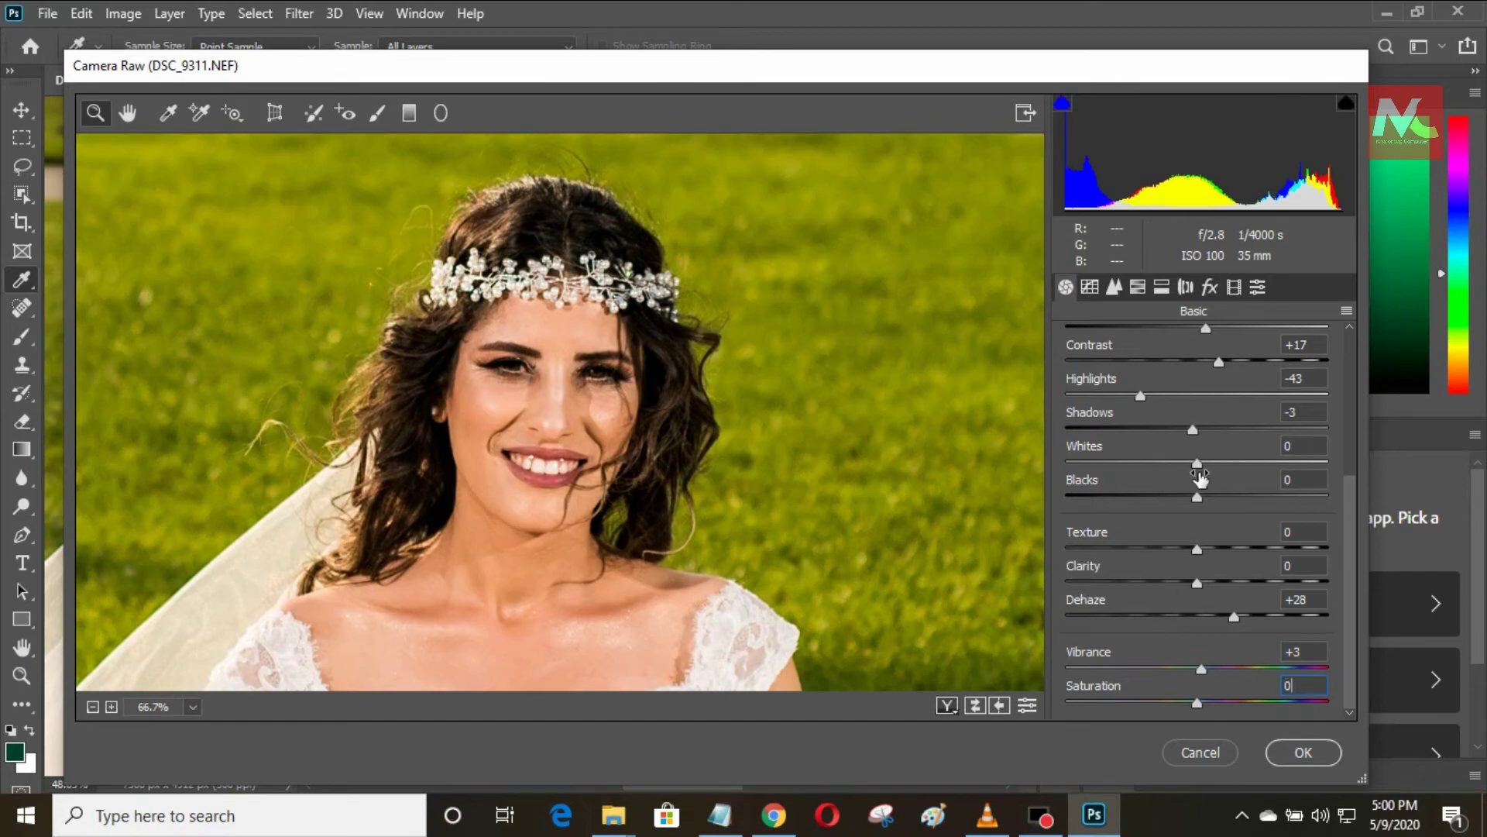
# Set the parametric tone curve's highlights to -18, apply the filter and check the result on the whole photo
pyautogui.scroll(3, 1205, 495)
pyautogui.hotkey('ctrl', 'alt', '2')
pyautogui.moveTo(1196, 696); pyautogui.dragTo(1174, 697)
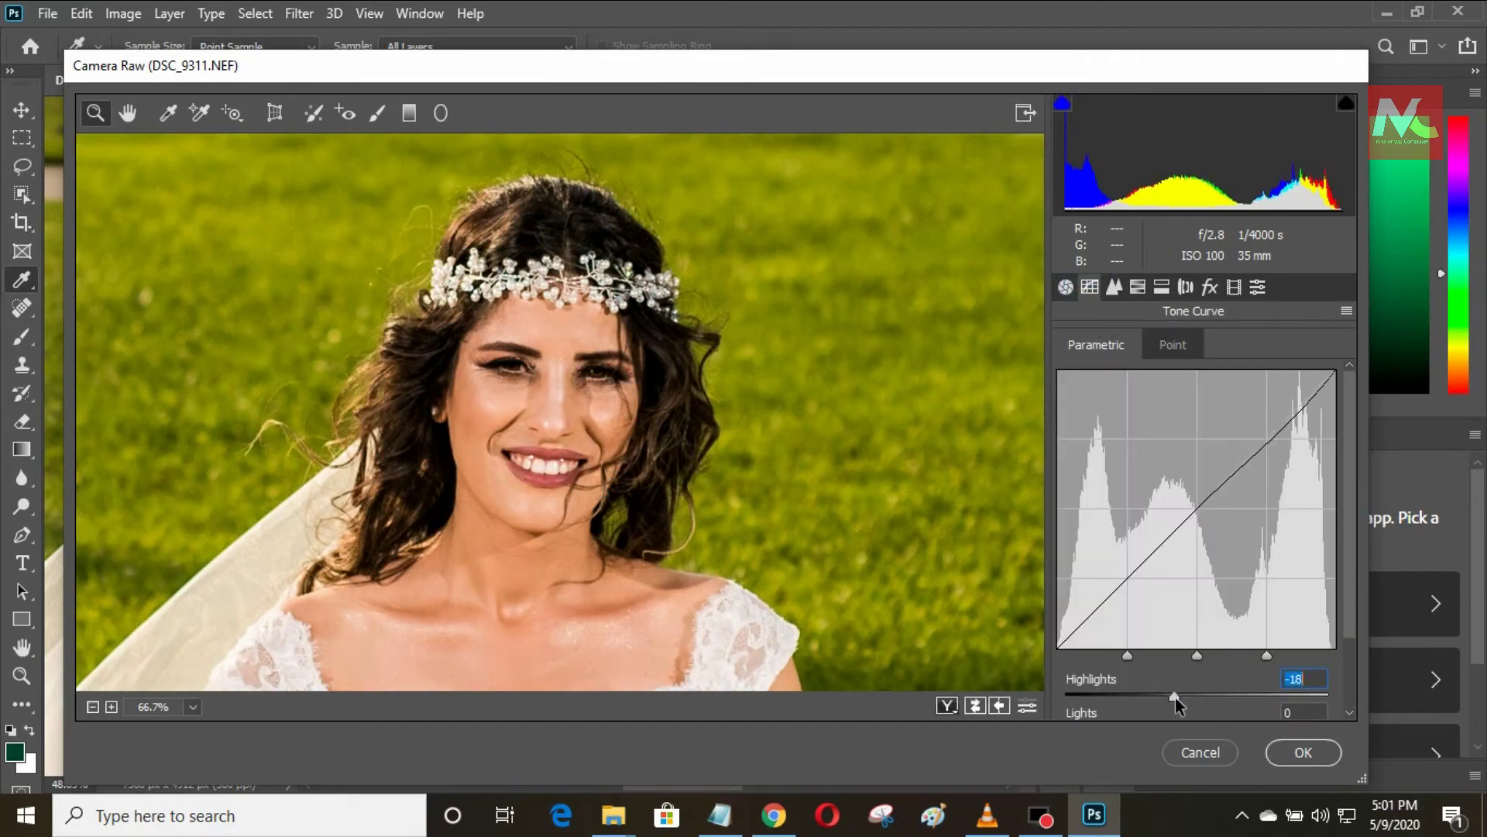
pyautogui.click(1304, 753)
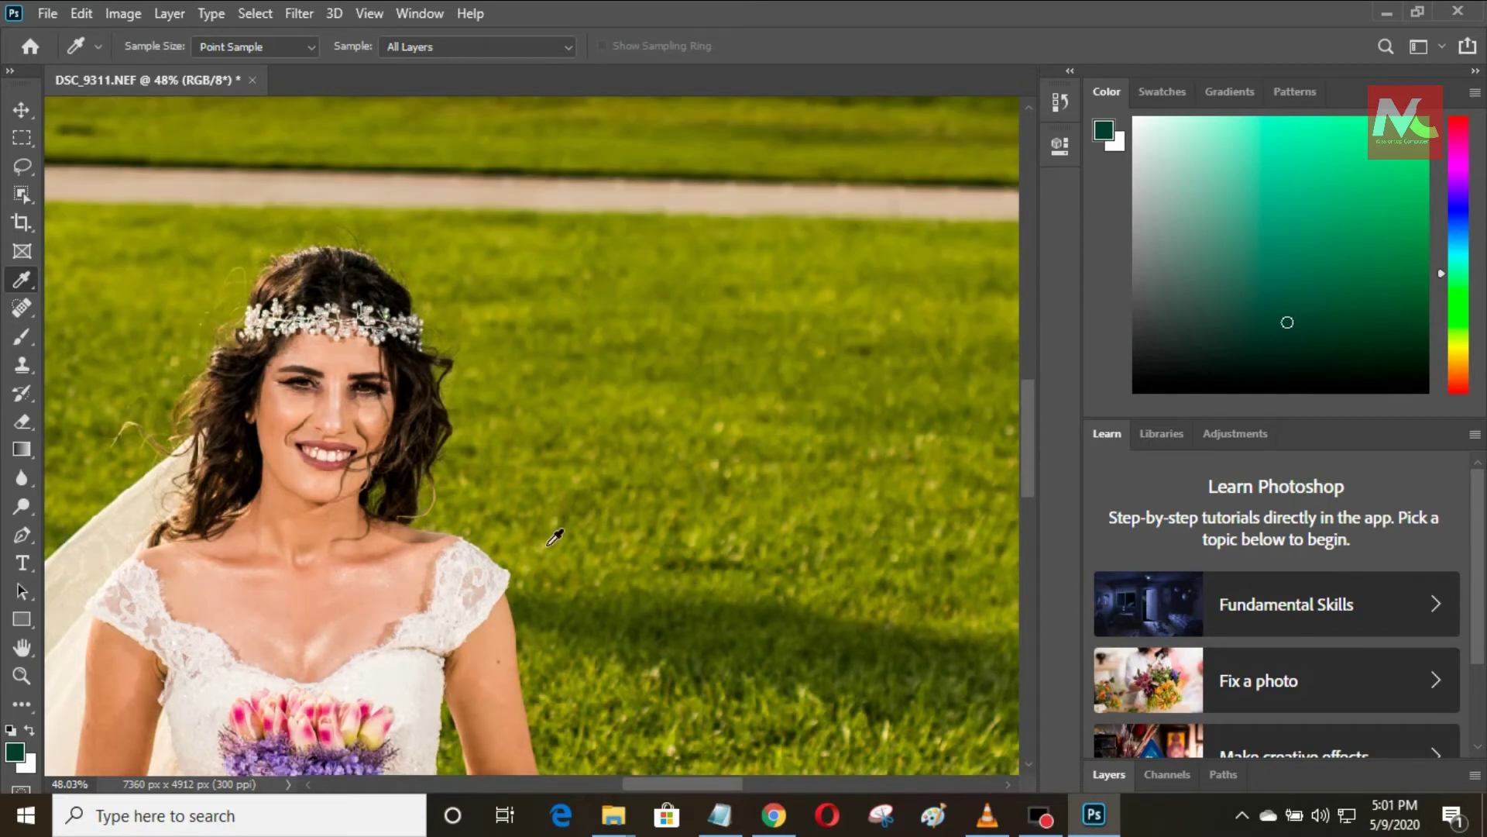
pyautogui.hotkey('ctrl', 'z')
pyautogui.scroll(-5, 476, 533)
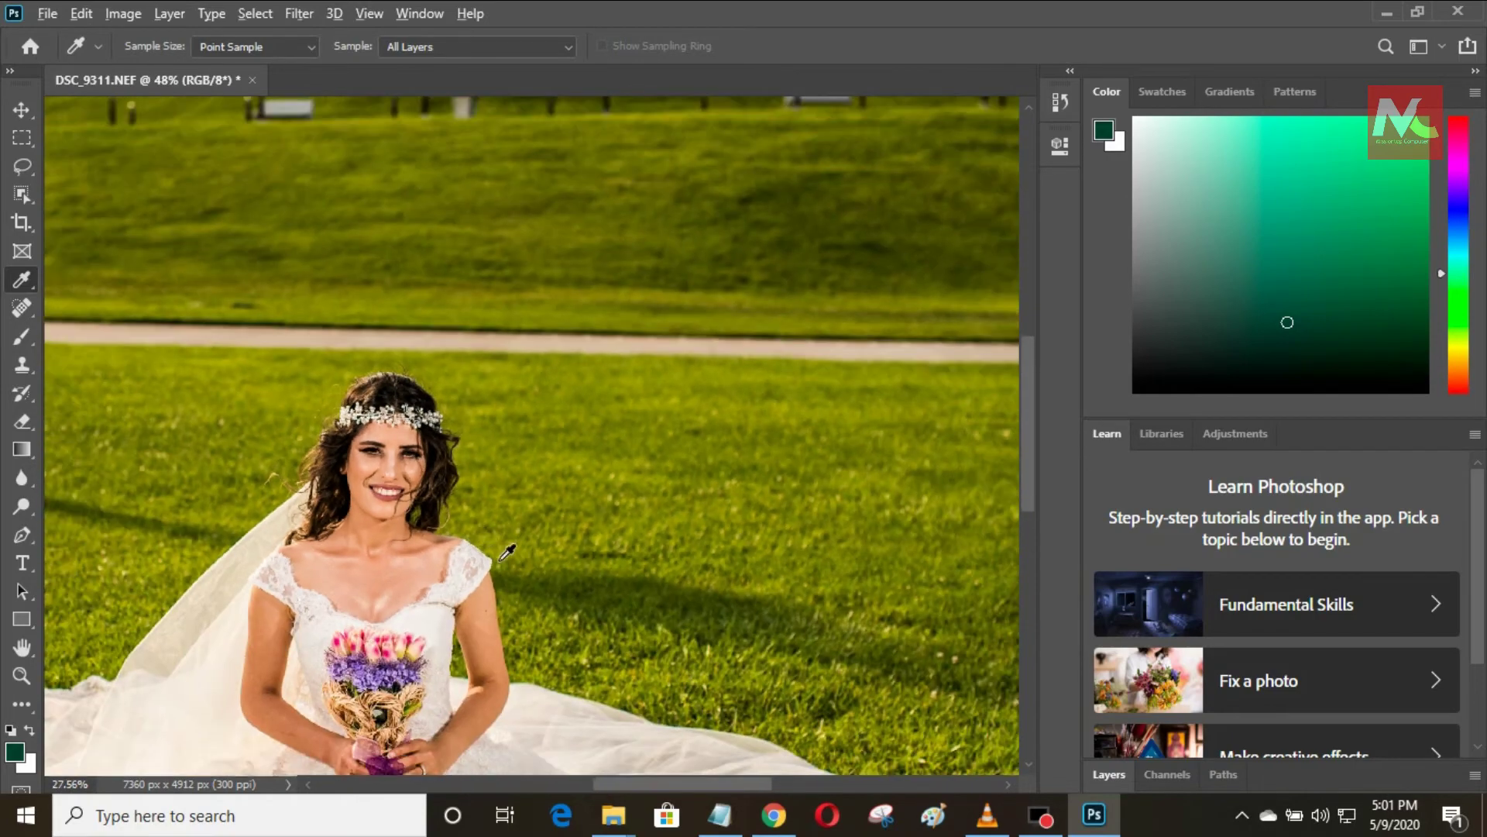
pyautogui.scroll(-4, 509, 581)
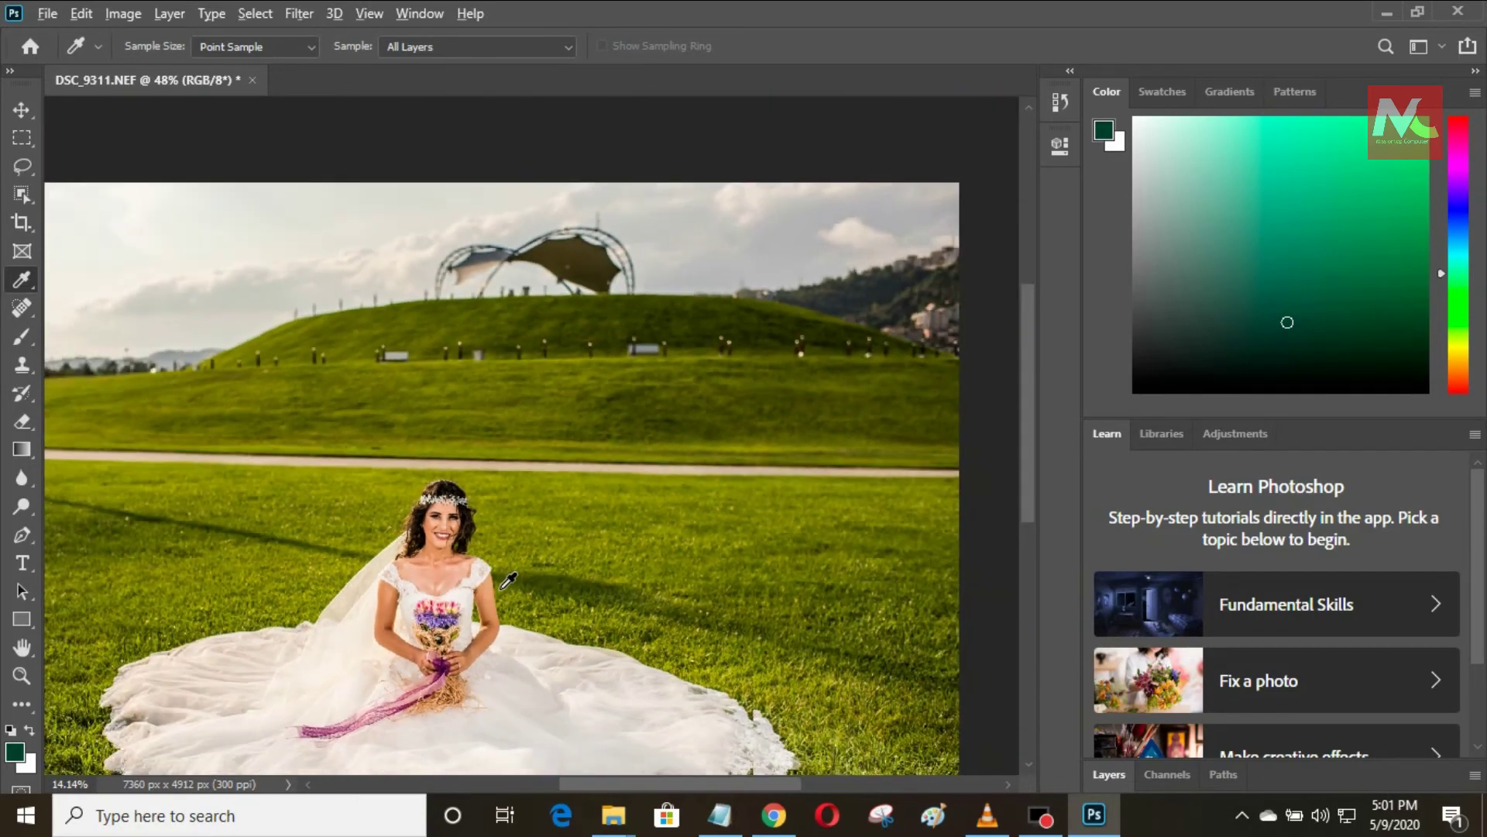
pyautogui.scroll(1, 519, 562)
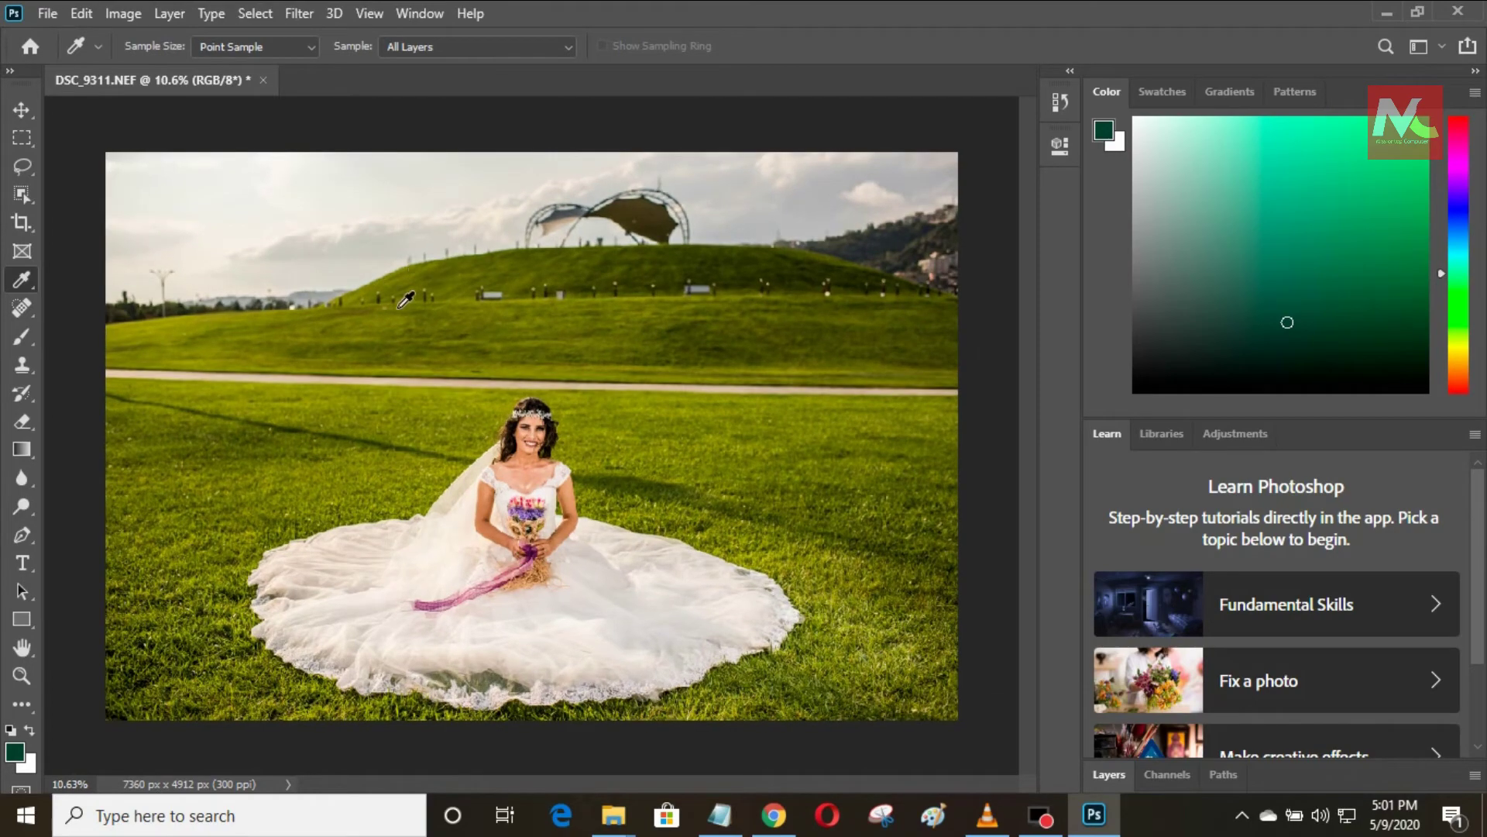
# Start Save As for the photo on the computer and keep the cloud-or-computer choice from showing again
pyautogui.press('v')
pyautogui.click(48, 13)
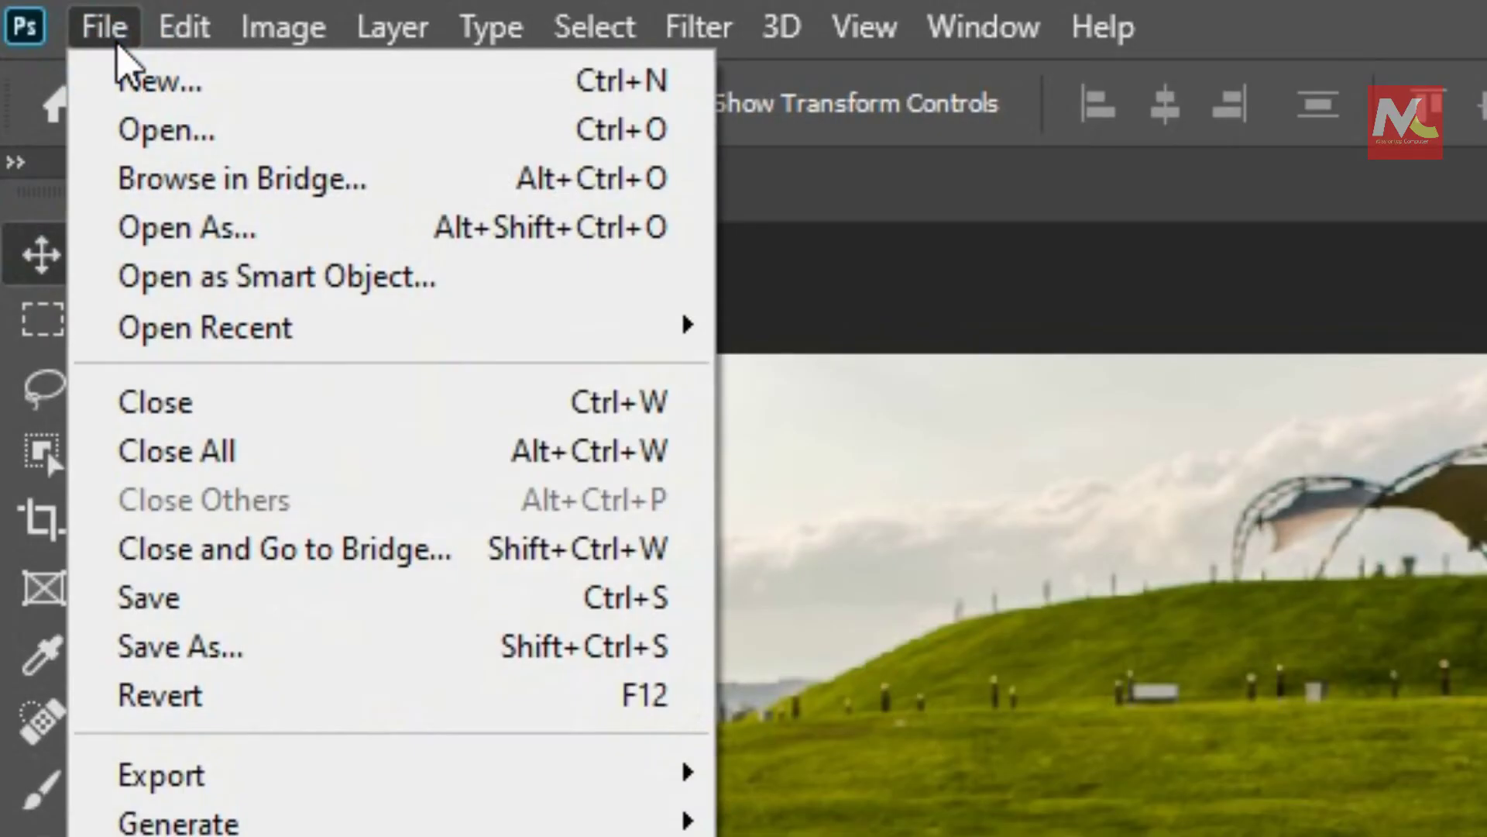
pyautogui.moveTo(425, 804)
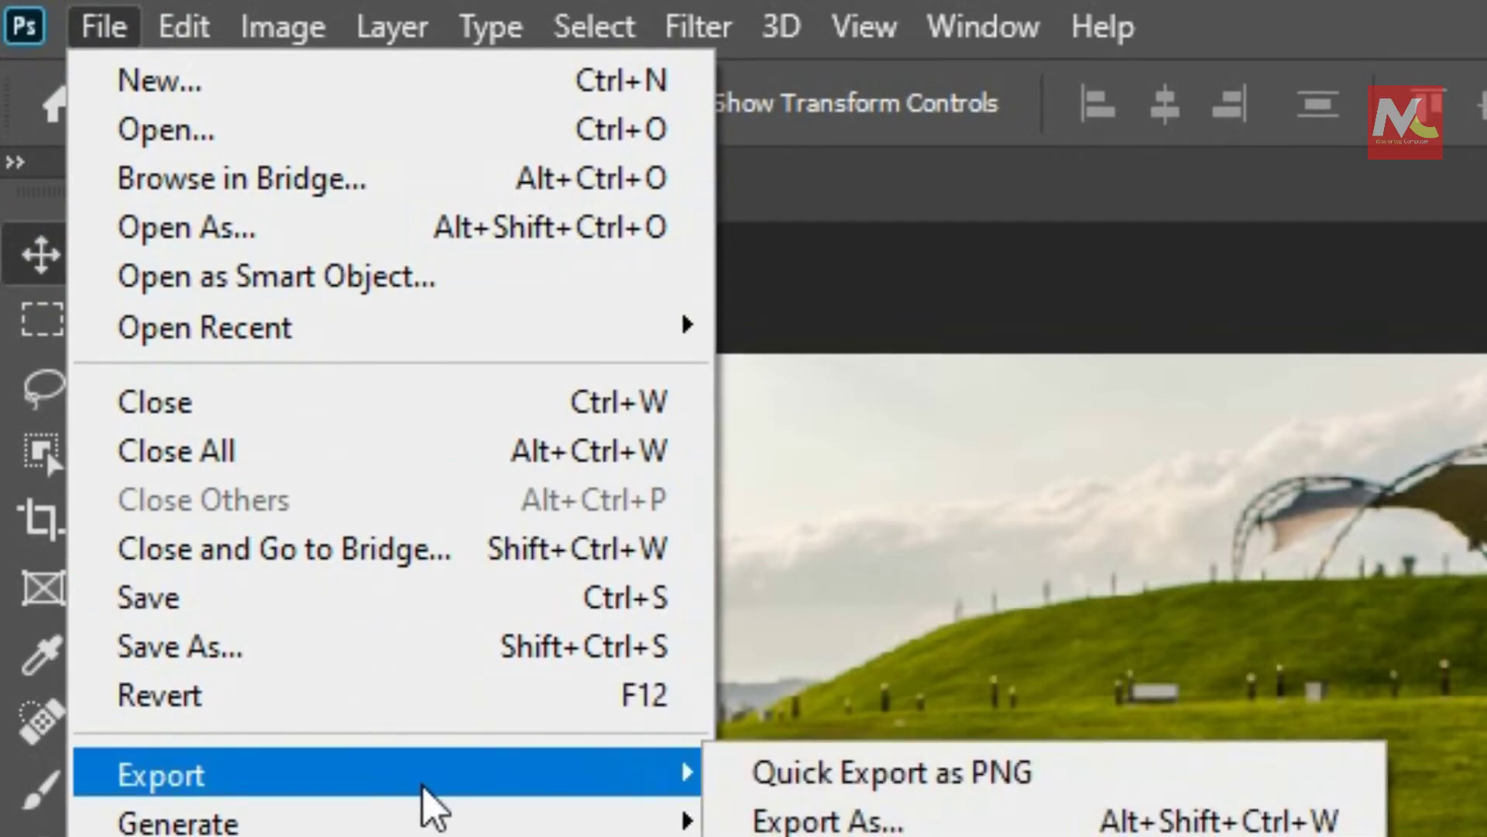
pyautogui.click(385, 653)
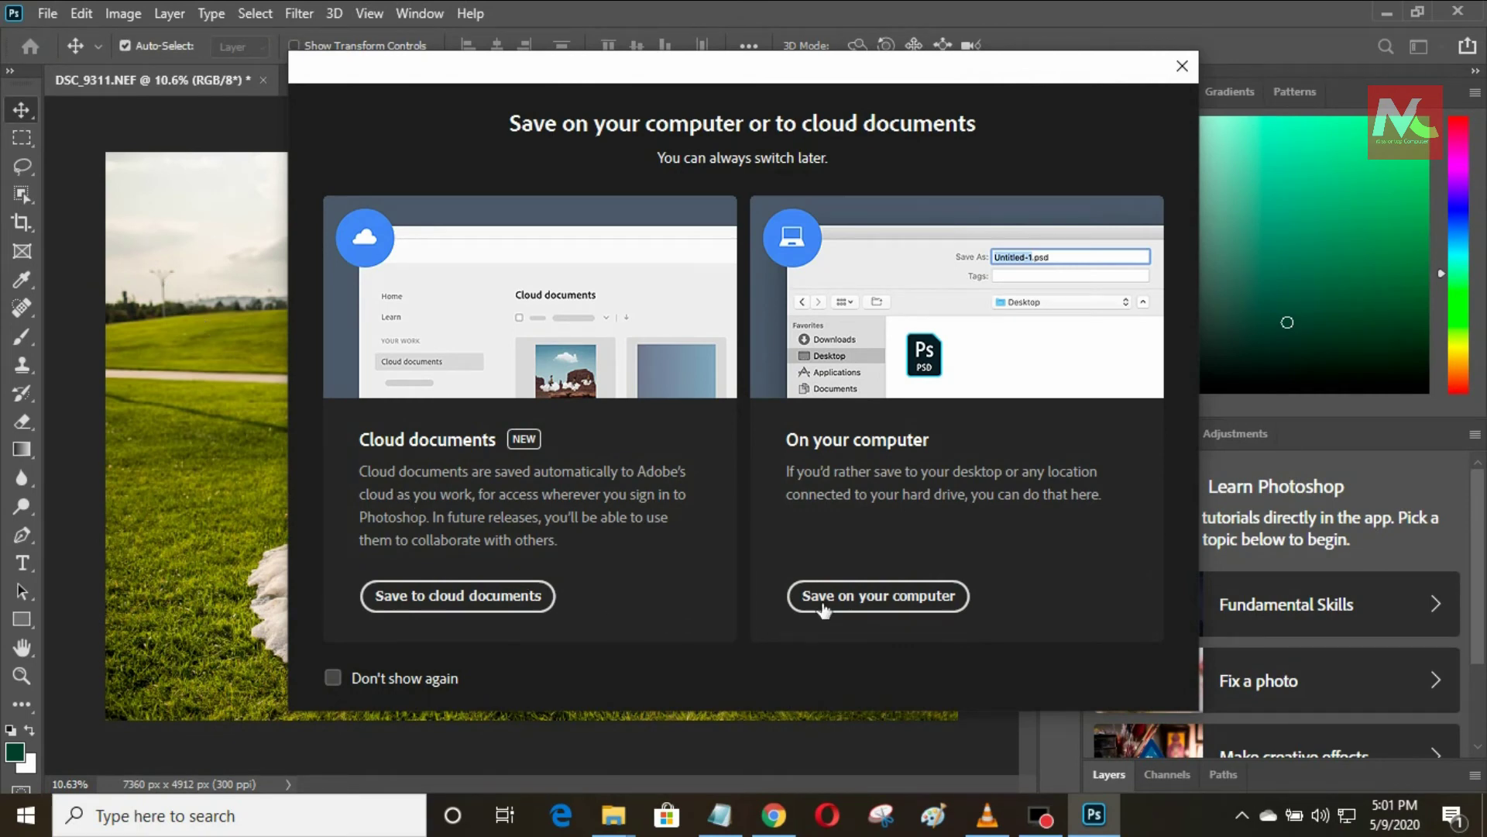
pyautogui.click(446, 678)
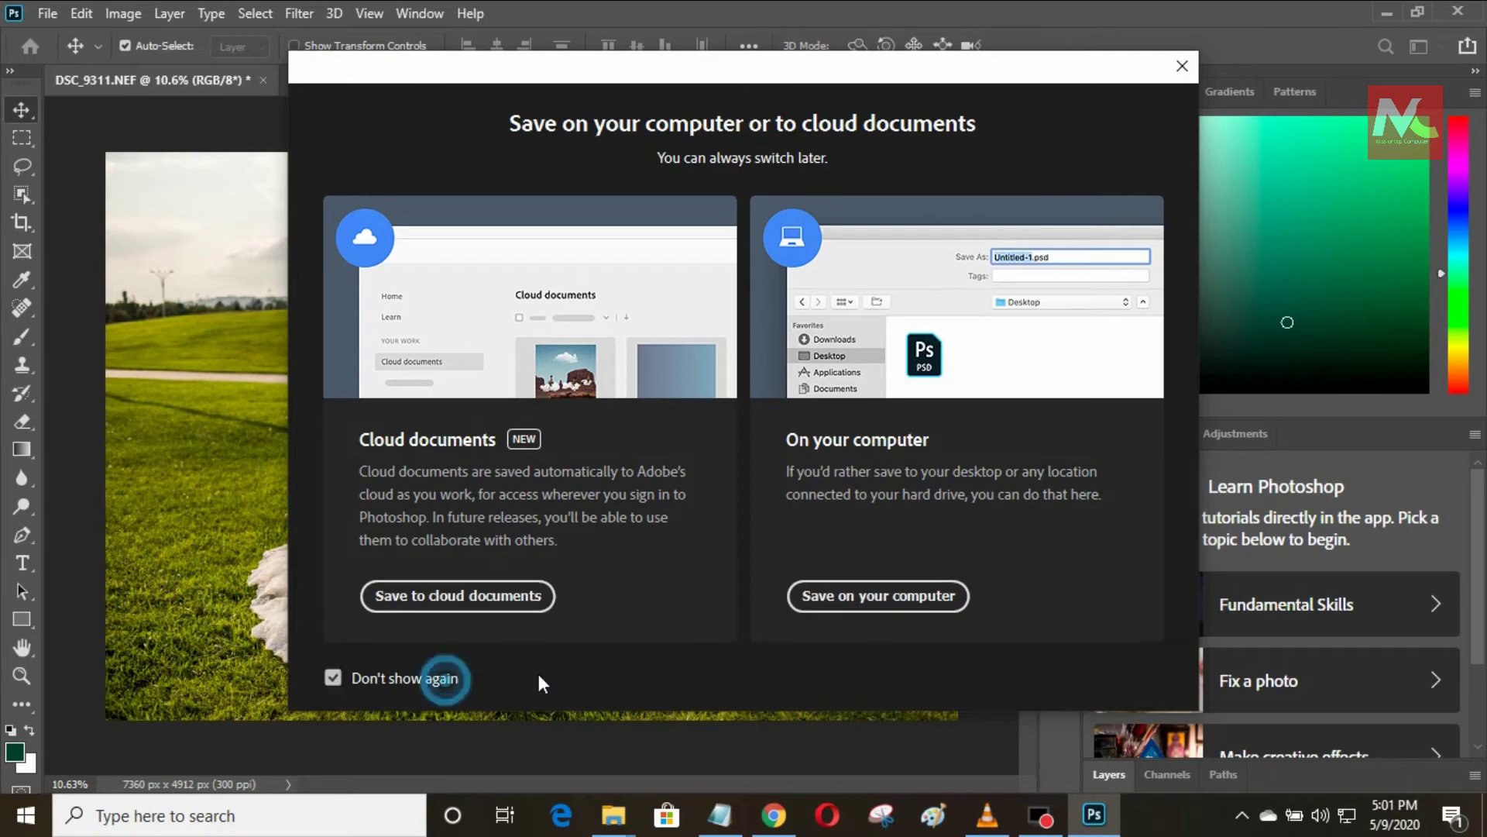
pyautogui.click(883, 605)
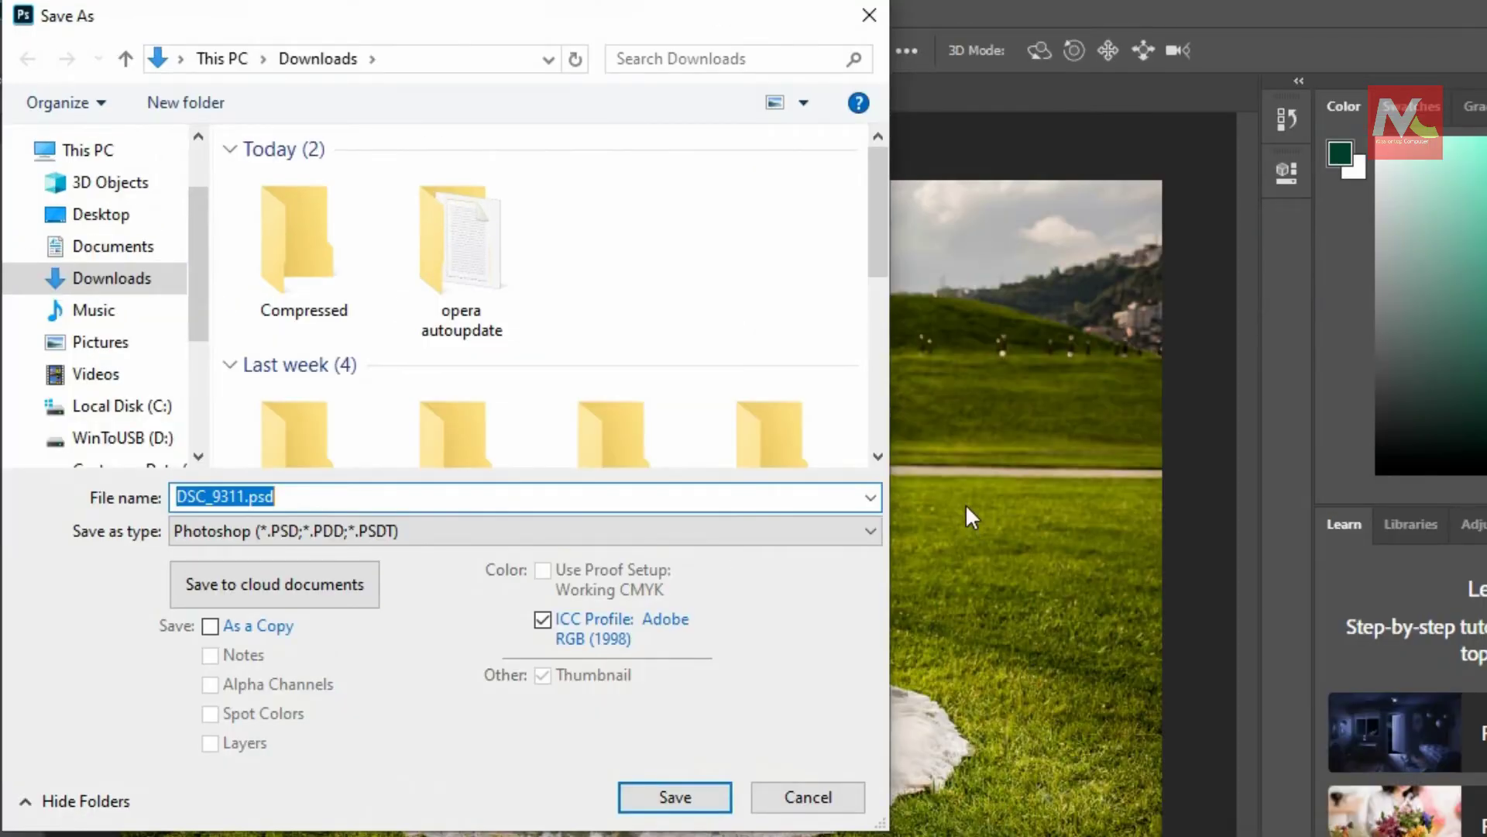
# Save the photo in the Downloads folder as a JPEG named RAW format to JPEG.jpg
pyautogui.click(869, 532)
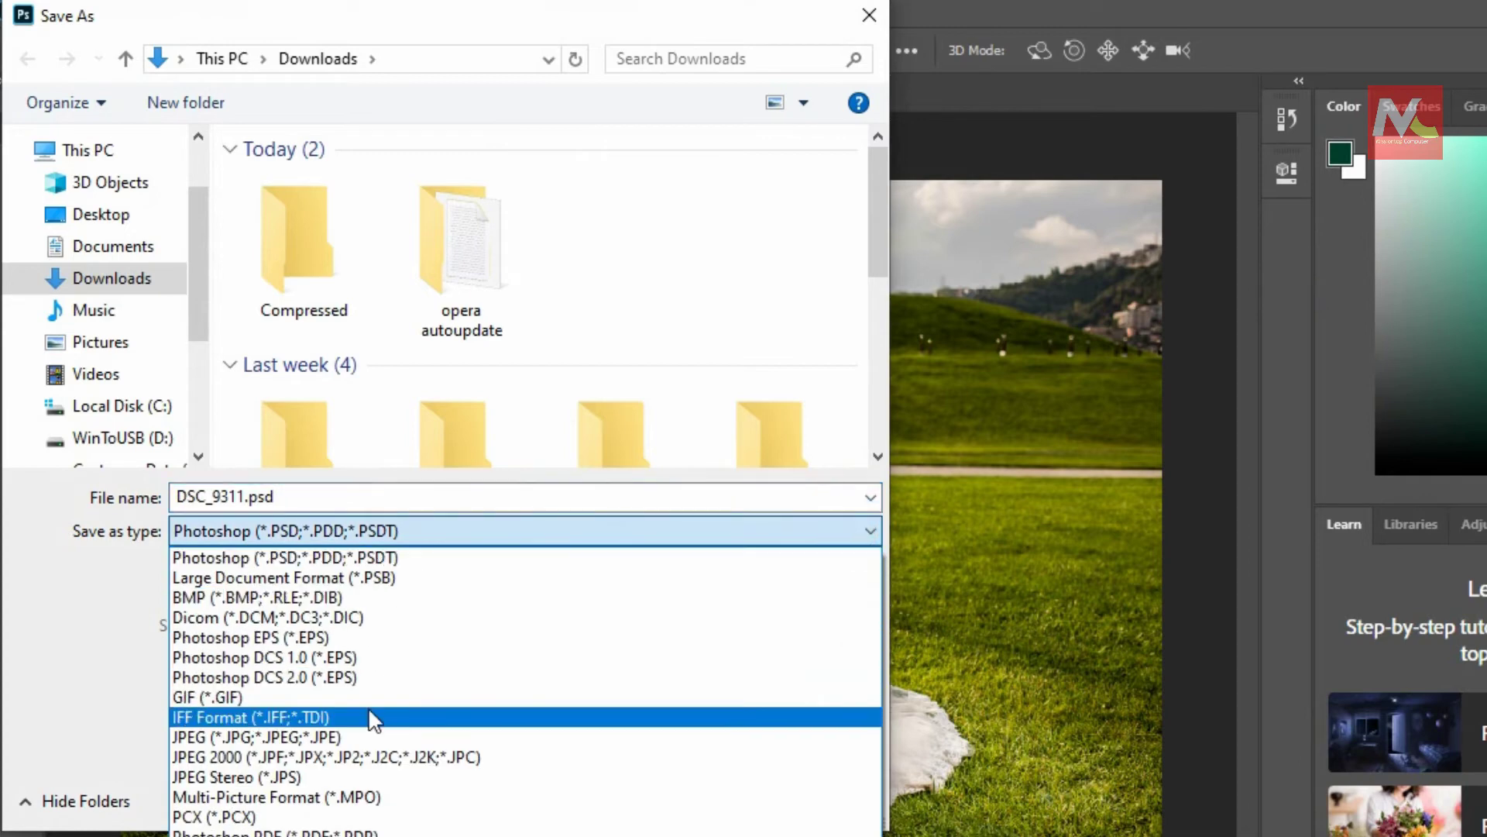
pyautogui.click(204, 733)
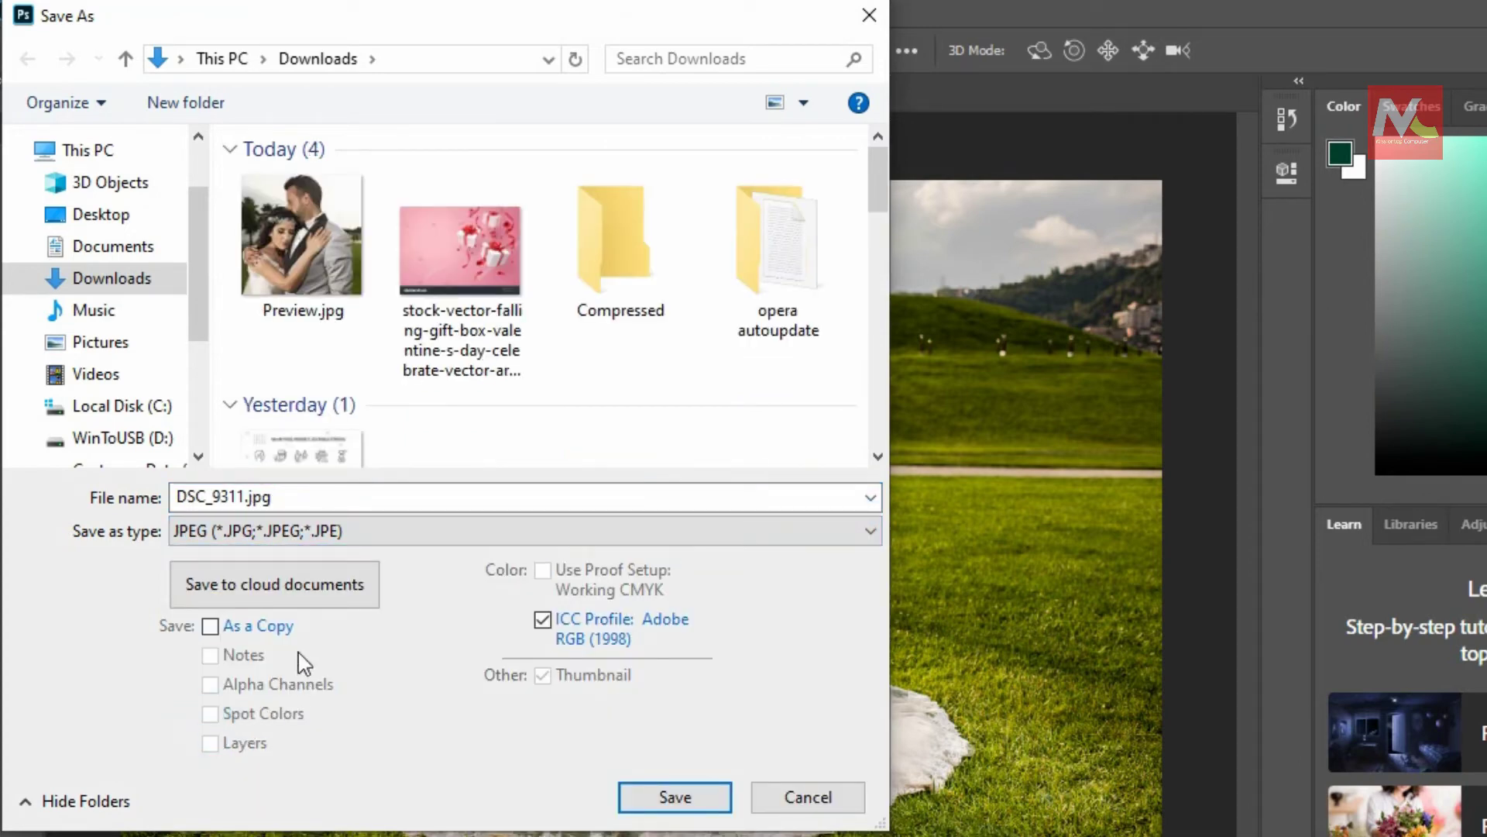
pyautogui.doubleClick(251, 500)
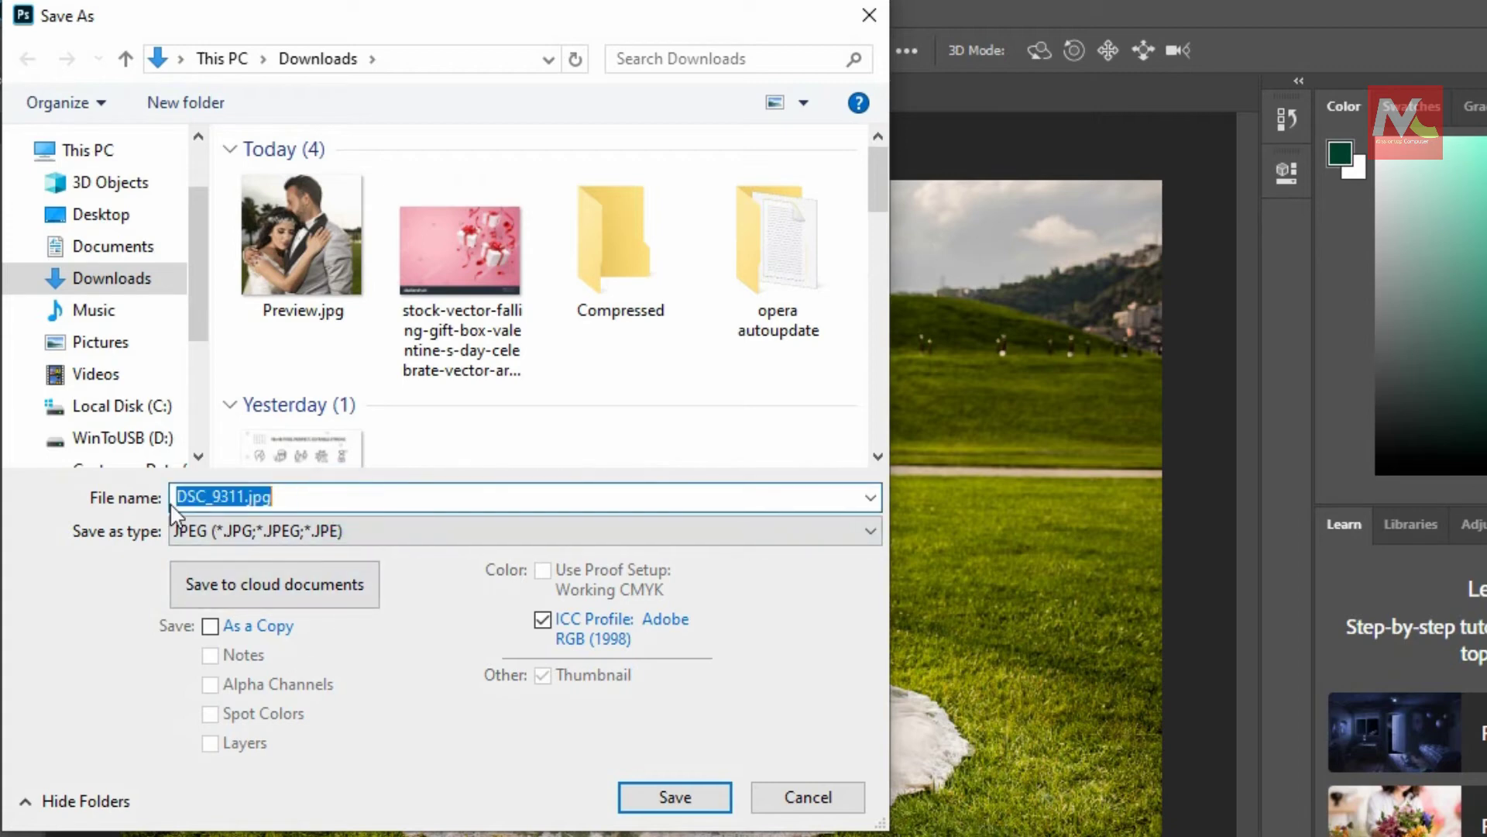
pyautogui.click(243, 496)
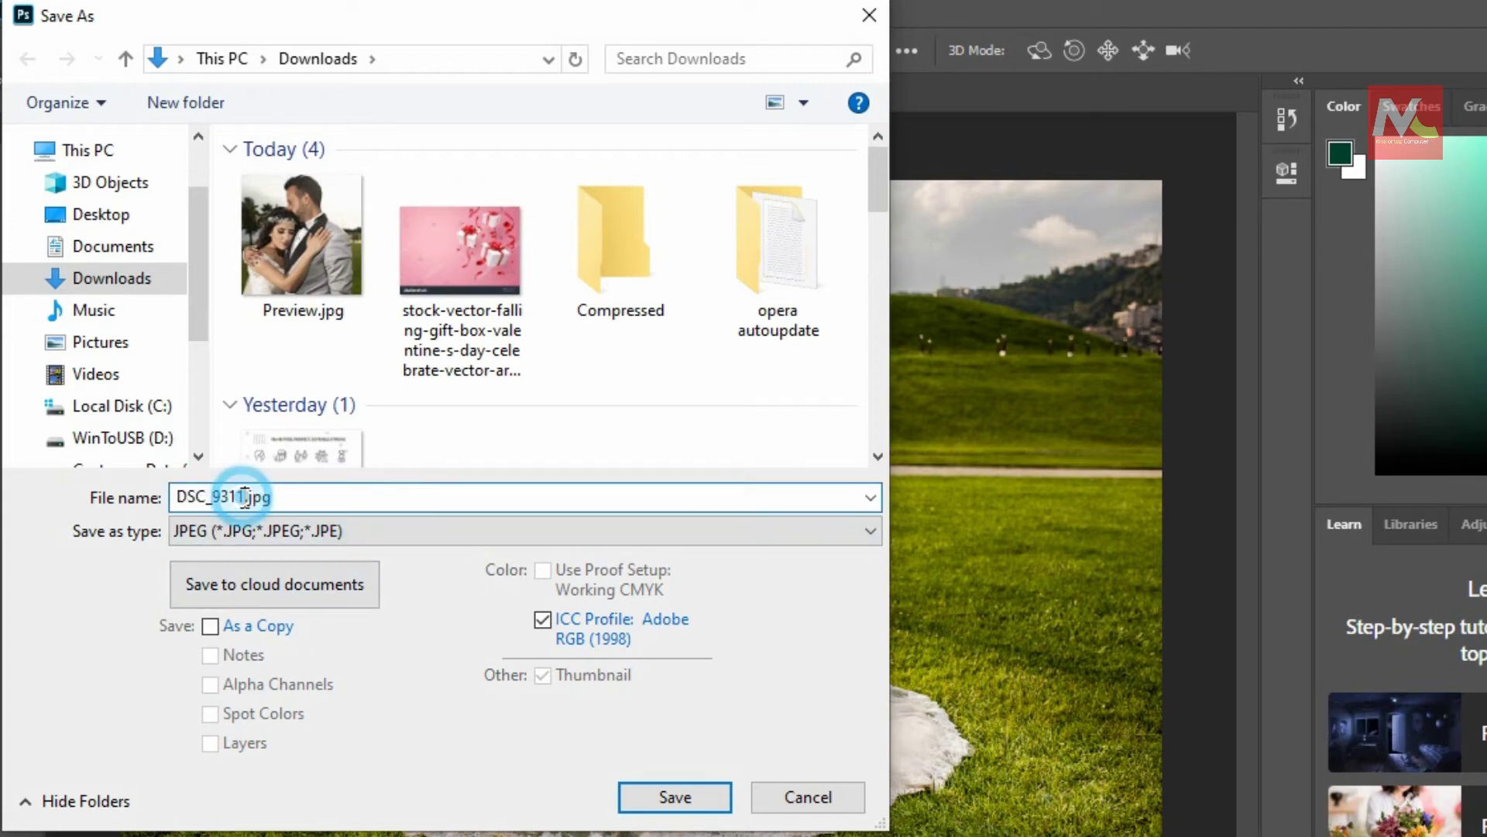
pyautogui.doubleClick(243, 497)
pyautogui.write('RA')
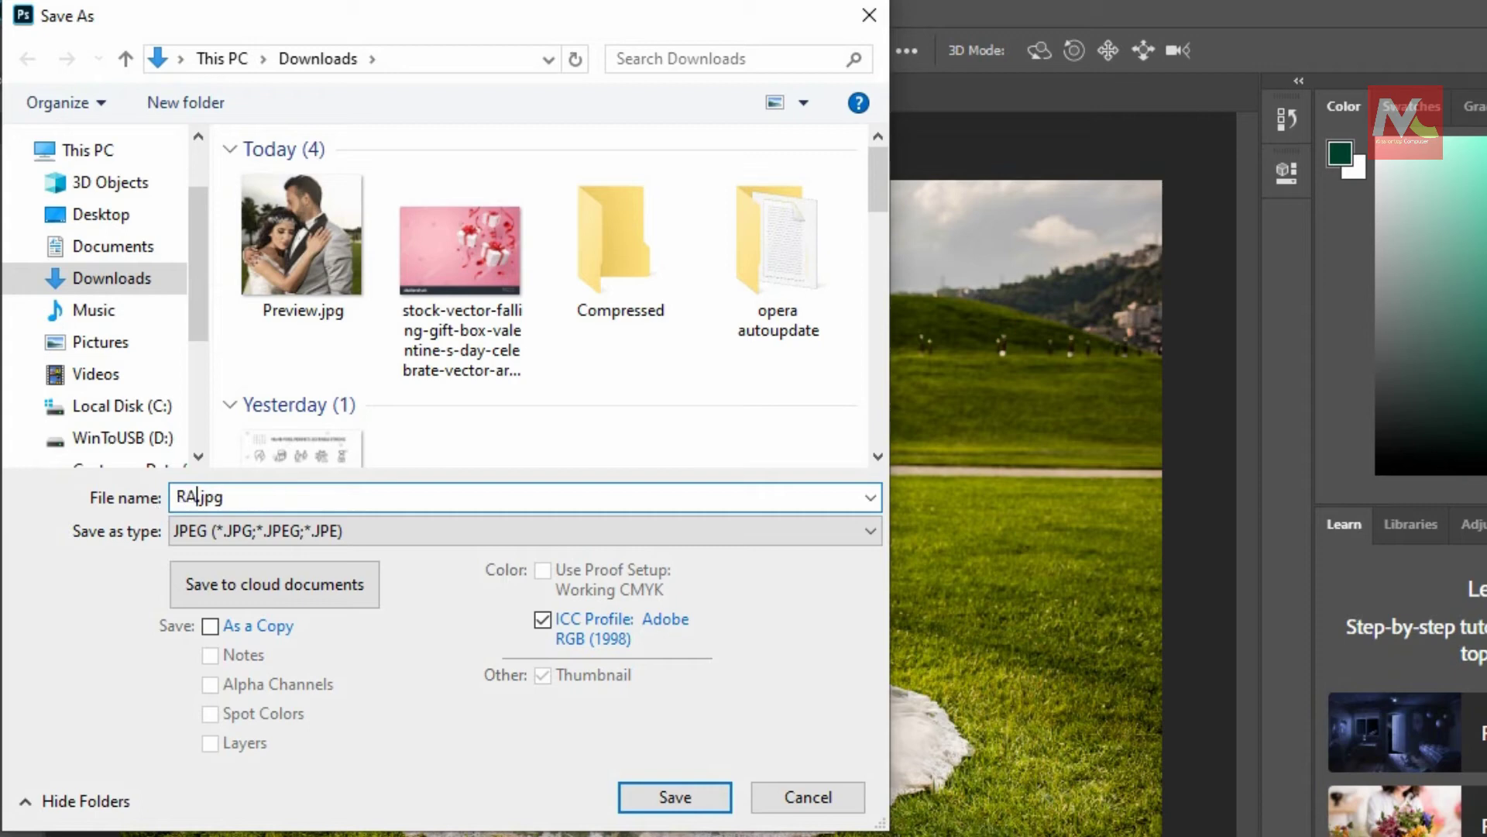
pyautogui.write('W format to JPEG')
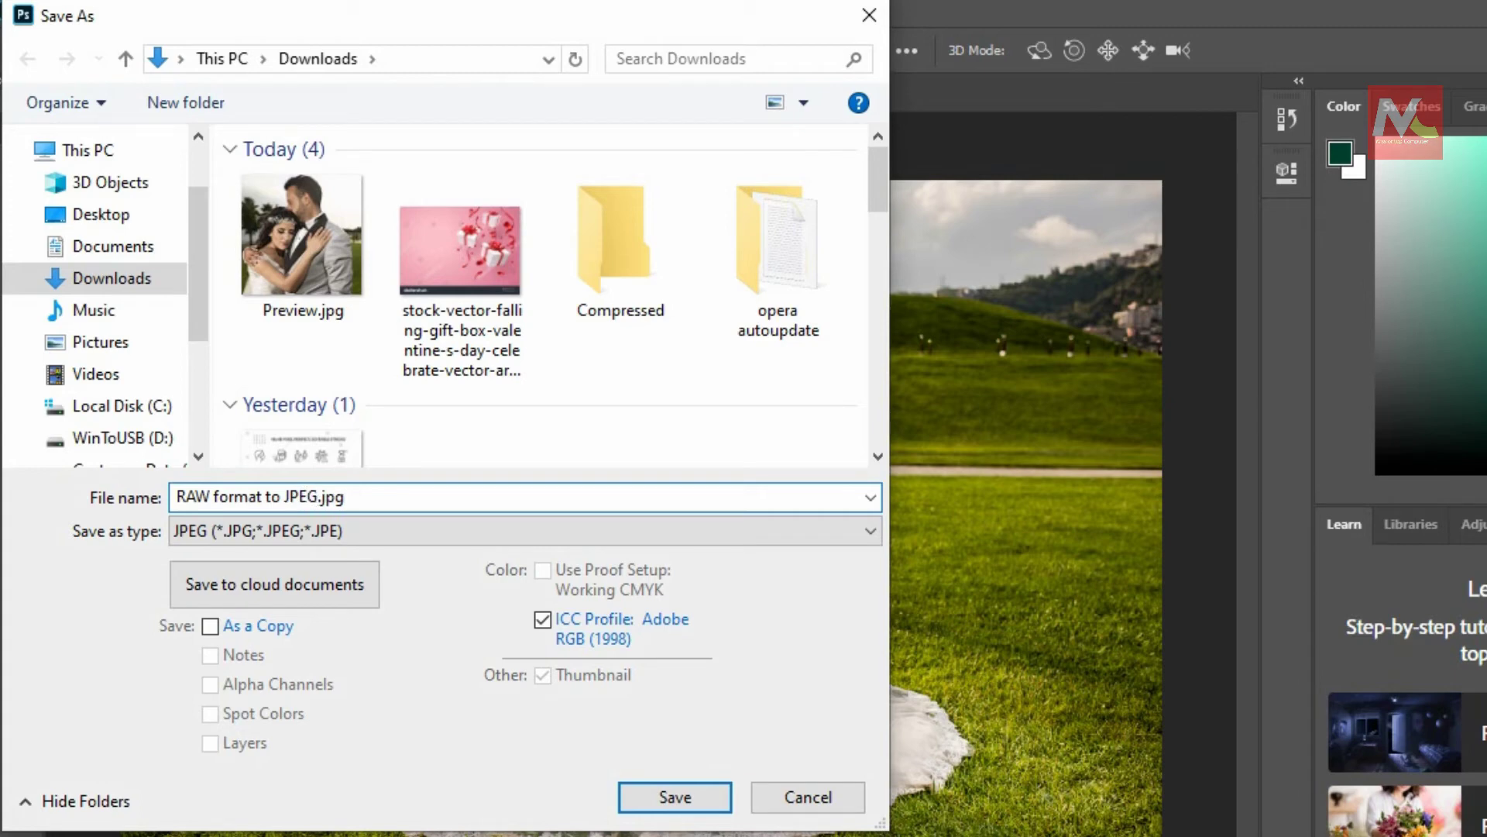
pyautogui.click(664, 797)
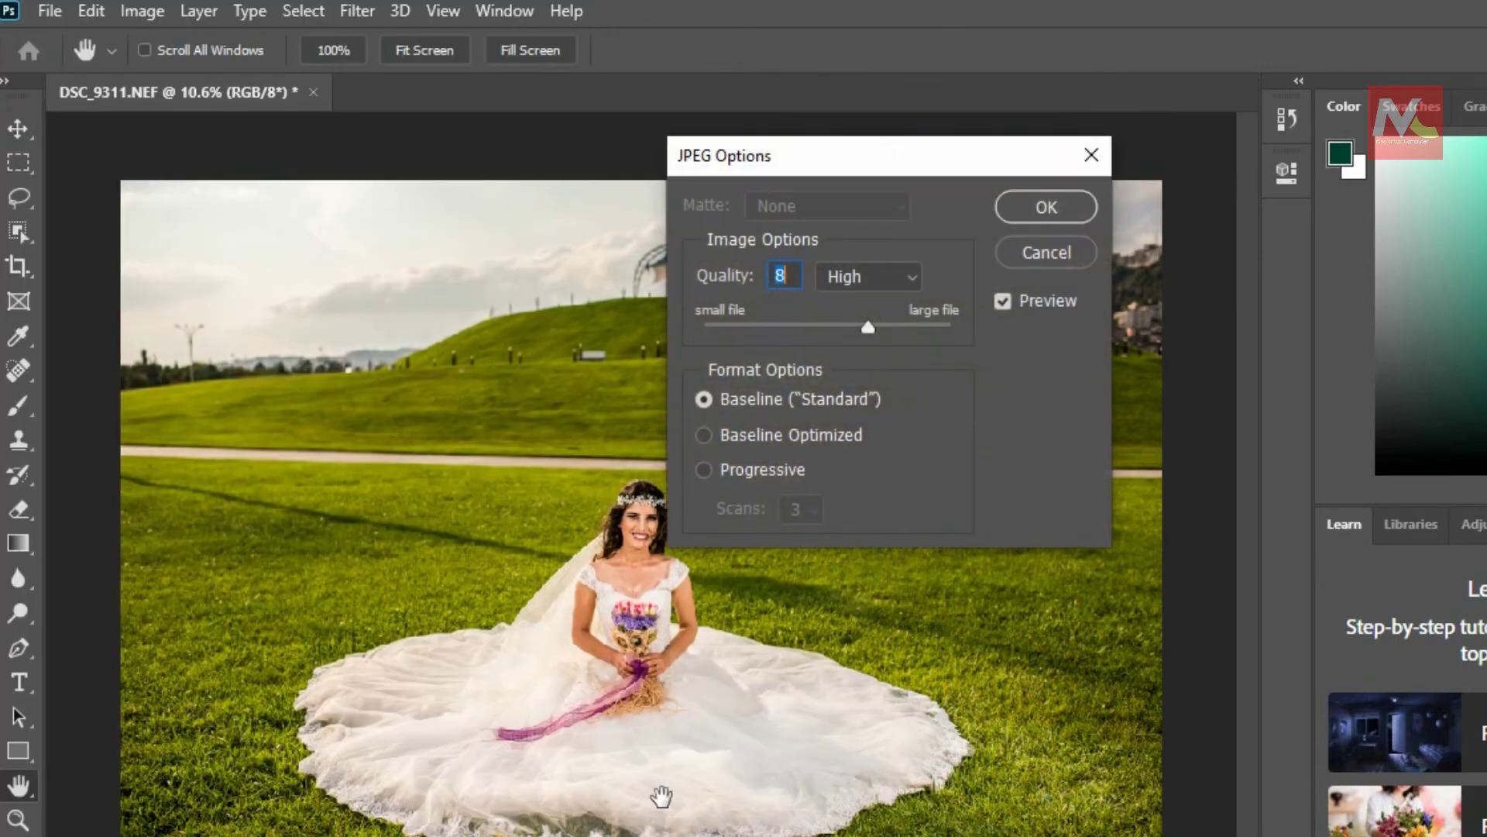
# Set the JPEG quality to Maximum (10), keep the Baseline ("Standard") format and finish saving the photo
pyautogui.click(913, 282)
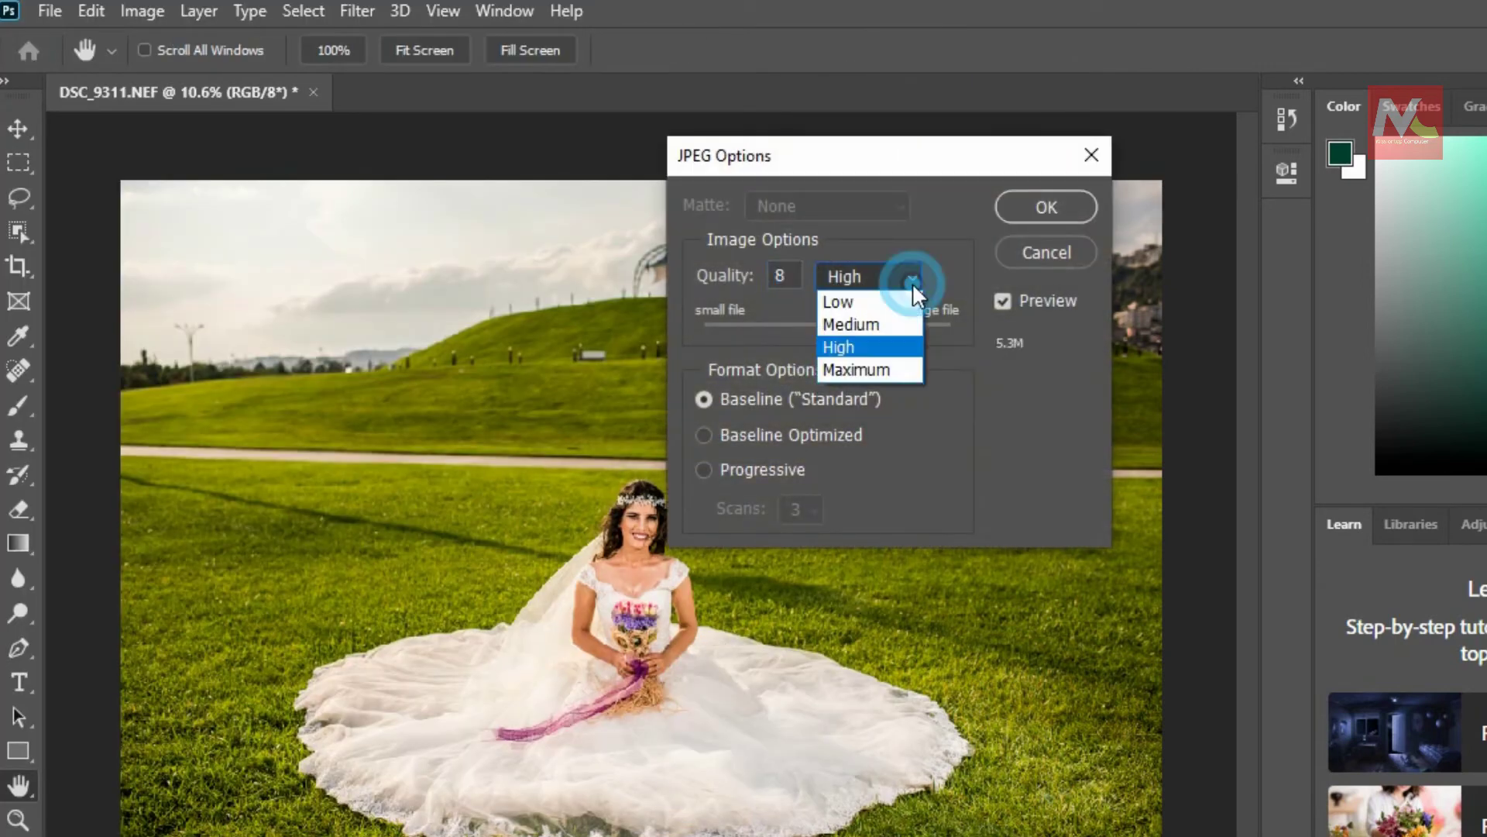
pyautogui.click(873, 366)
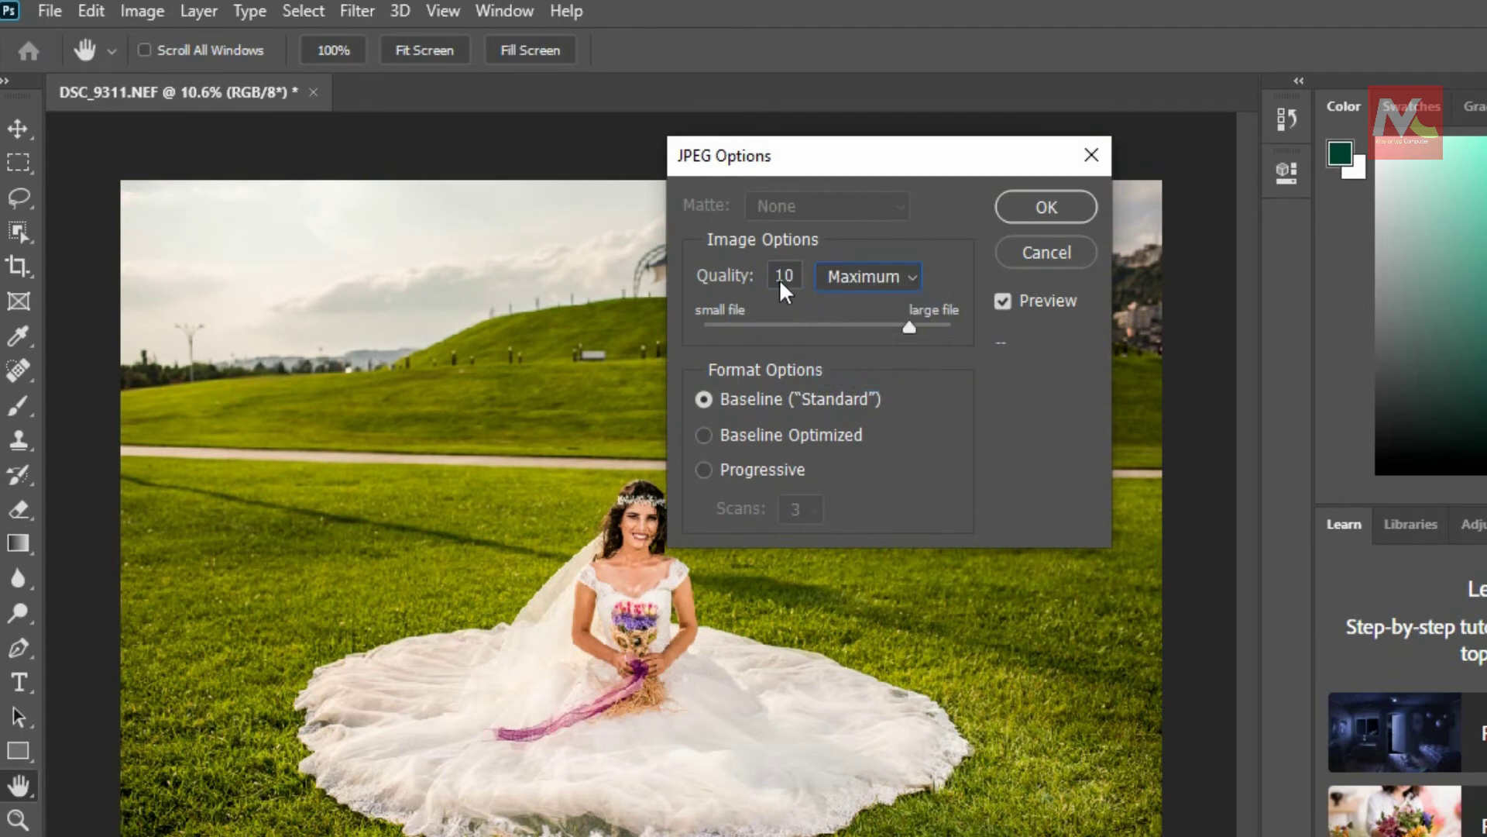
pyautogui.click(909, 278)
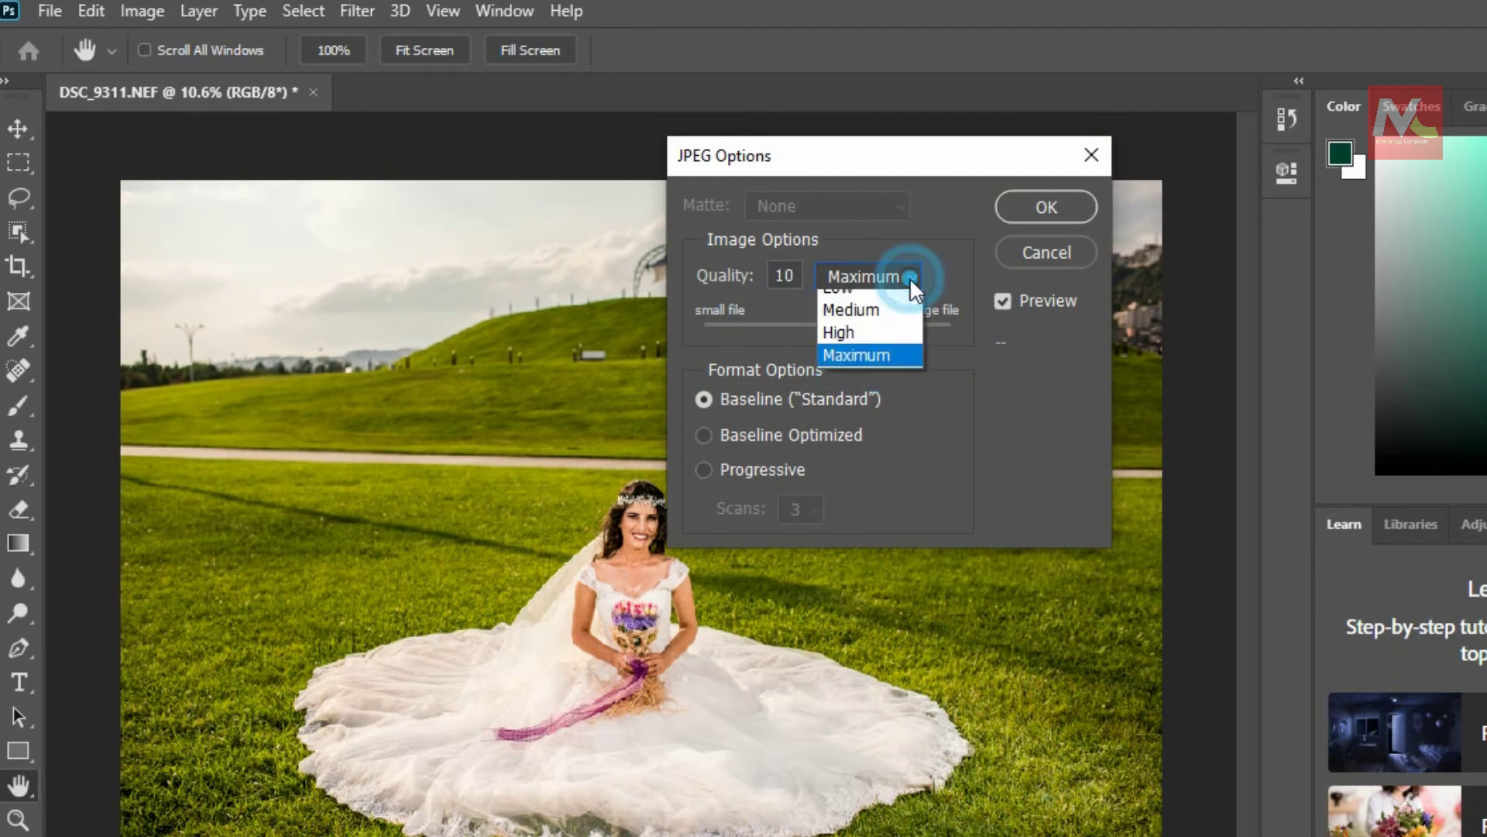
pyautogui.click(875, 343)
pyautogui.moveTo(875, 325); pyautogui.dragTo(908, 324)
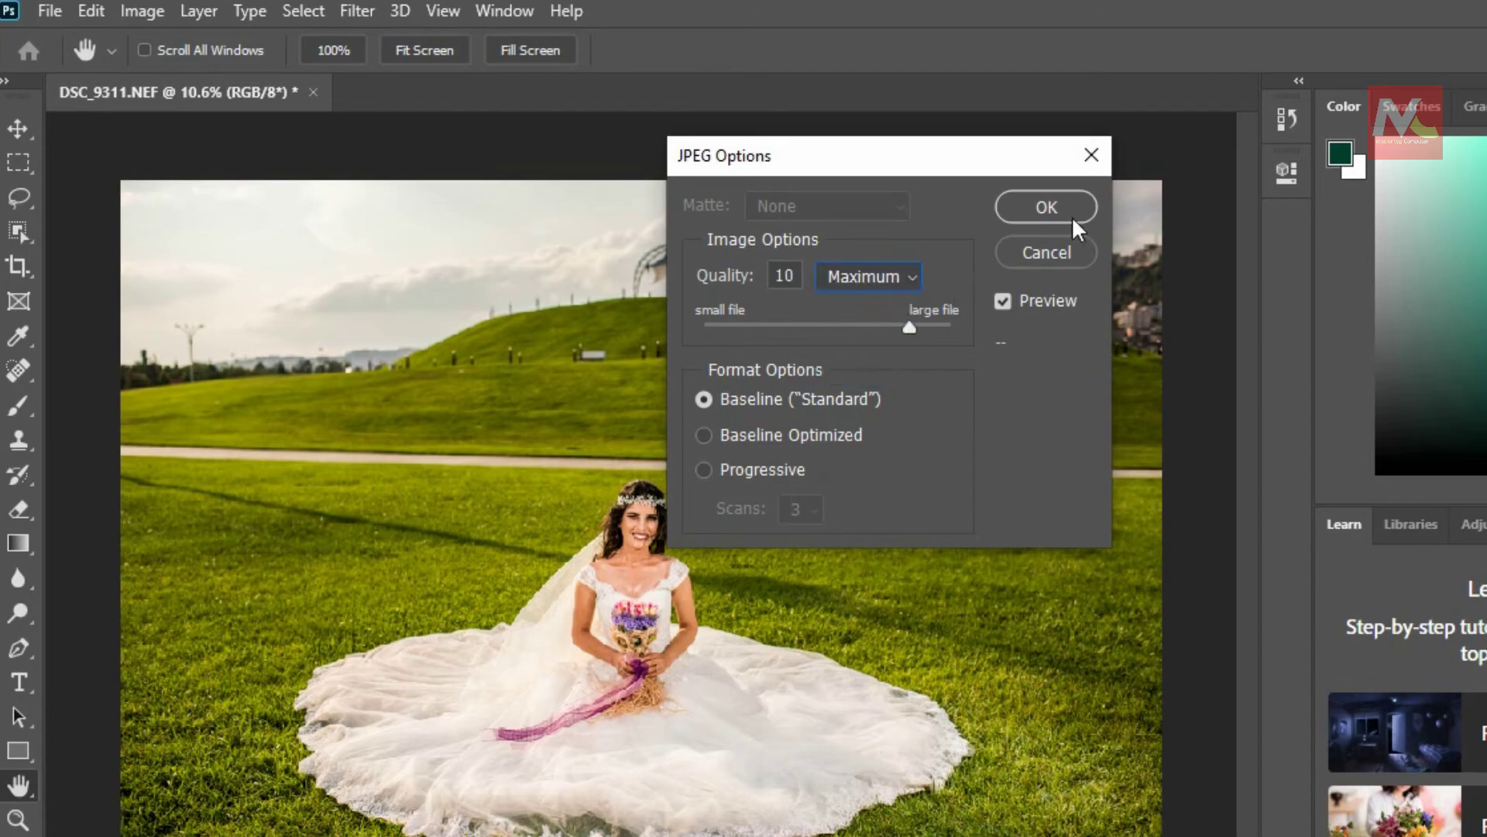
pyautogui.click(1071, 203)
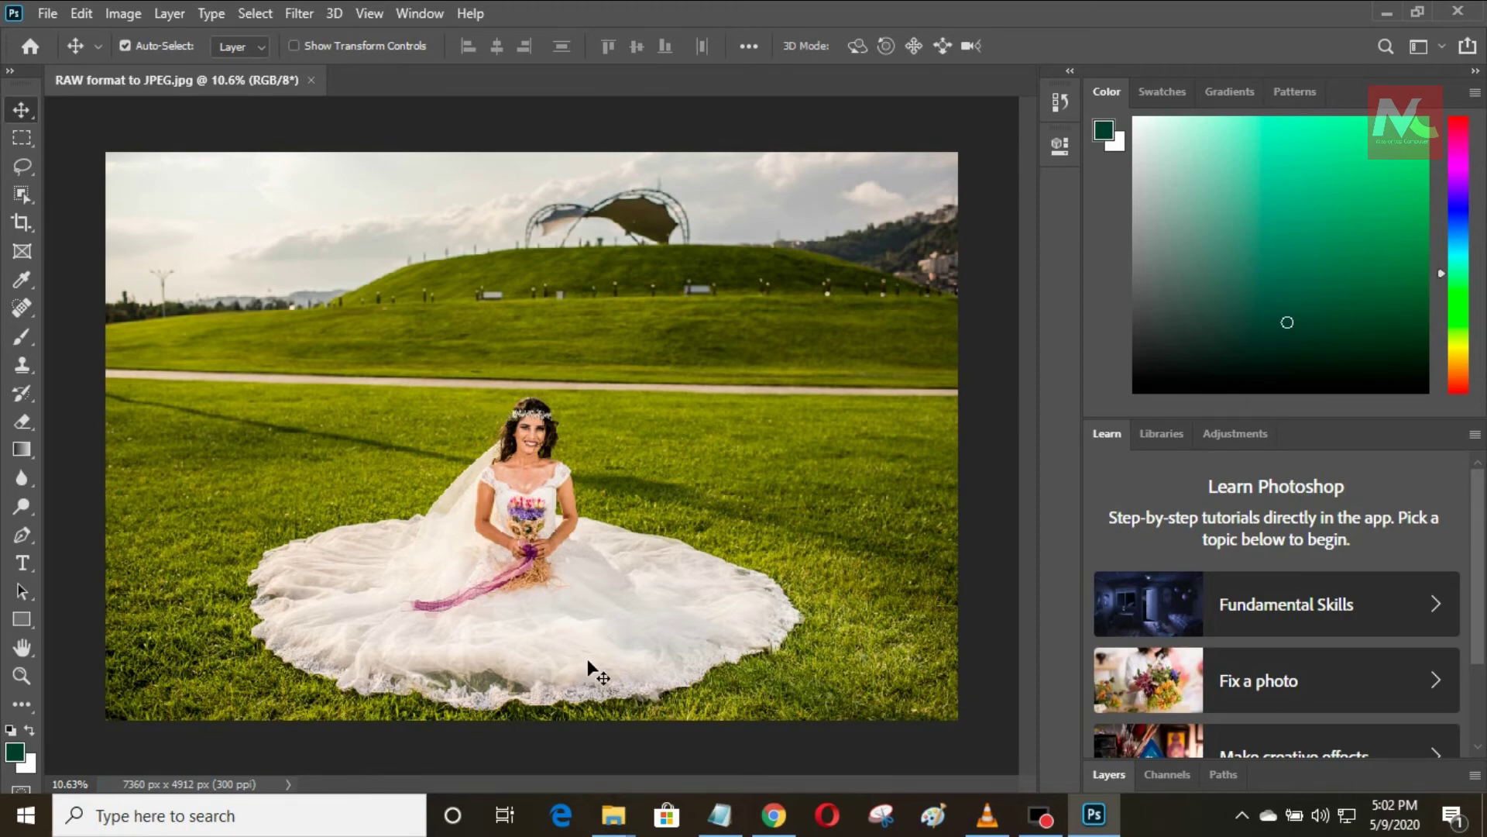
# Switch to the Downloads folder in File Explorer, maximize its window and check the summary of RAW format to JPEG.jpg
pyautogui.moveTo(614, 815)
pyautogui.click(685, 767)
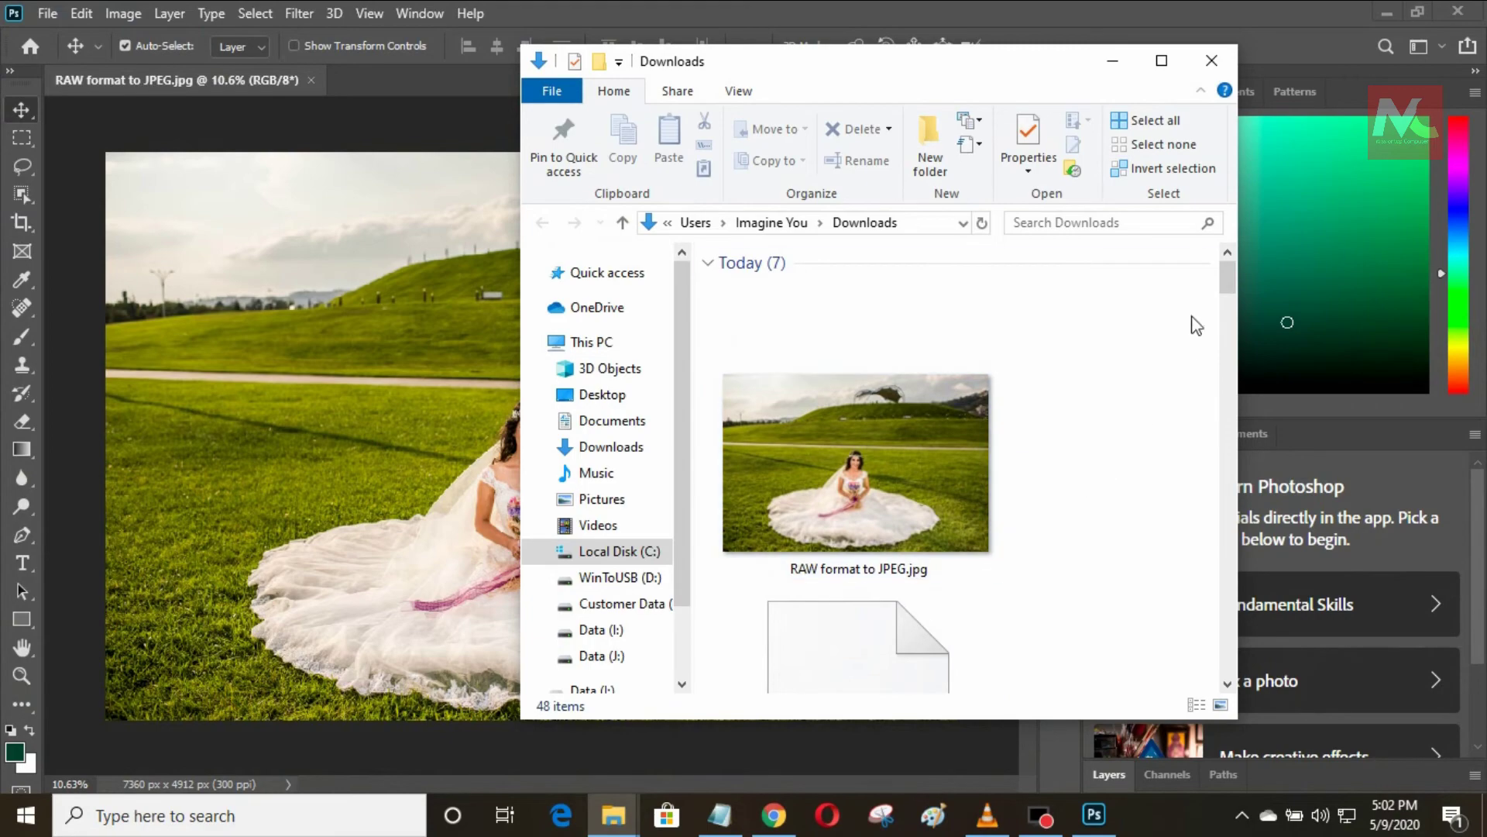
pyautogui.click(1161, 60)
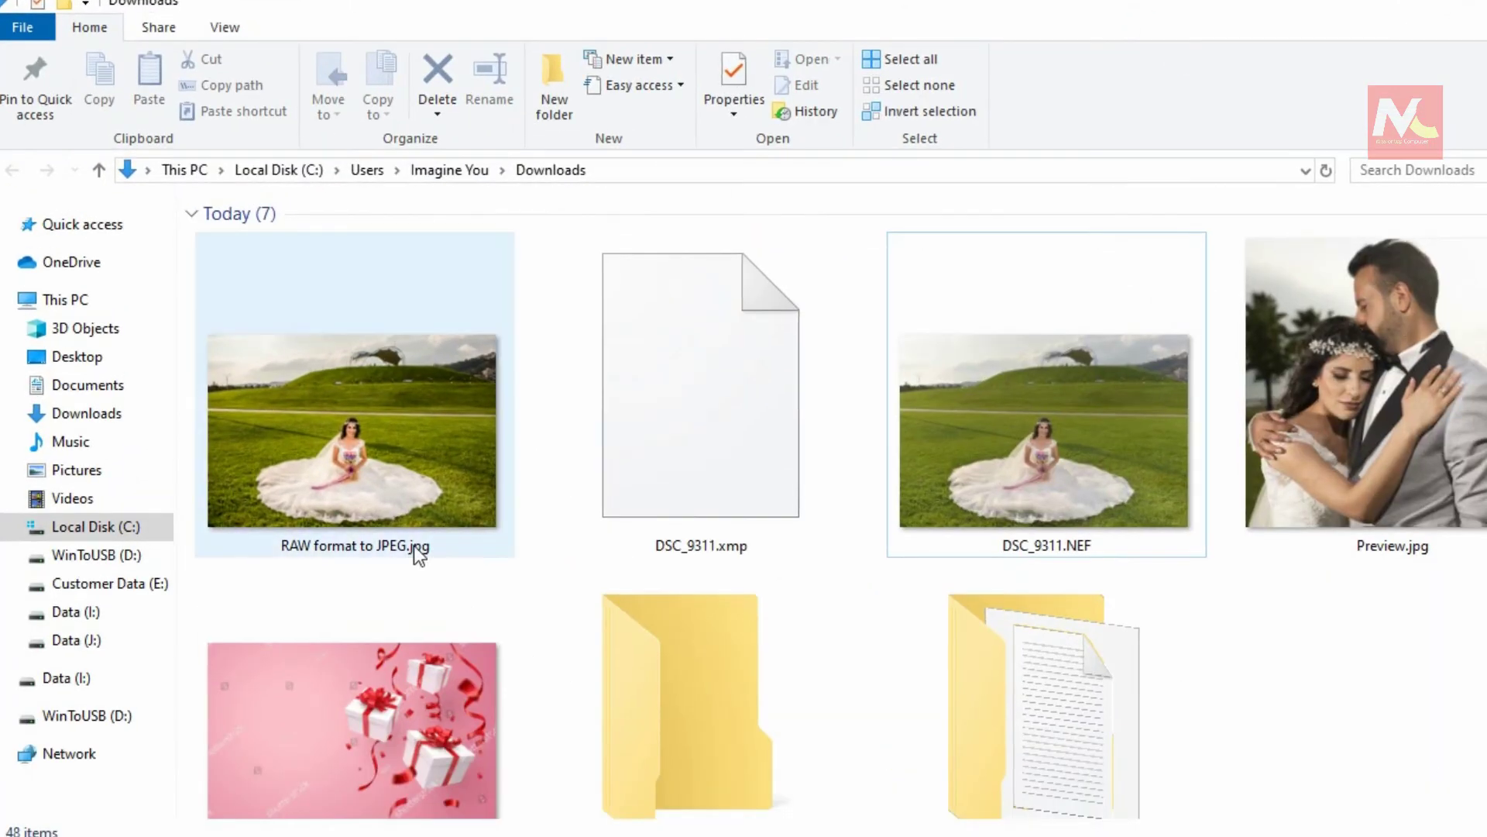
pyautogui.moveTo(429, 546)
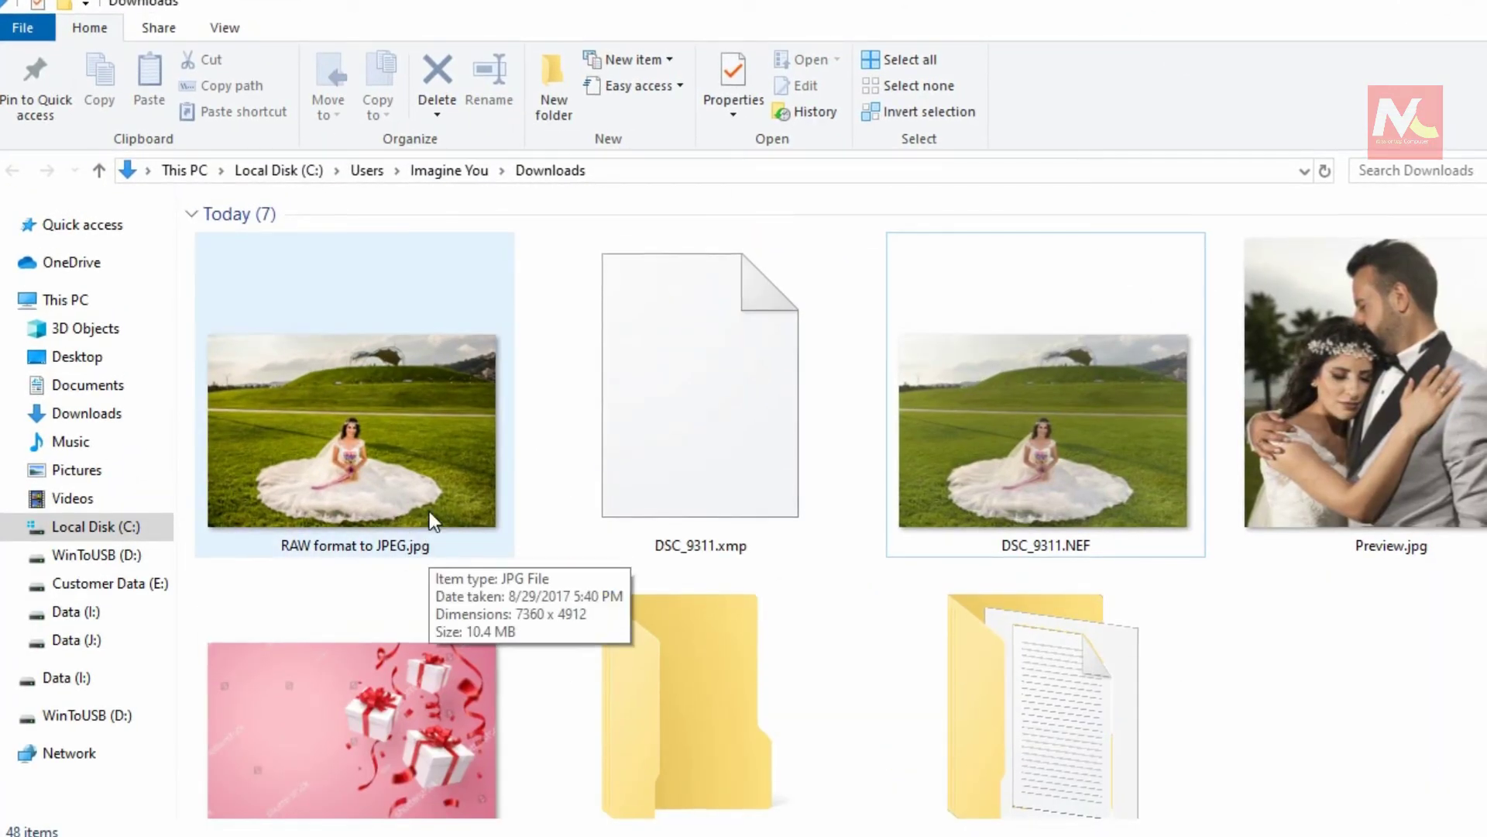
# Open the file properties of RAW format to JPEG.jpg to check its type and size
pyautogui.doubleClick(425, 440)
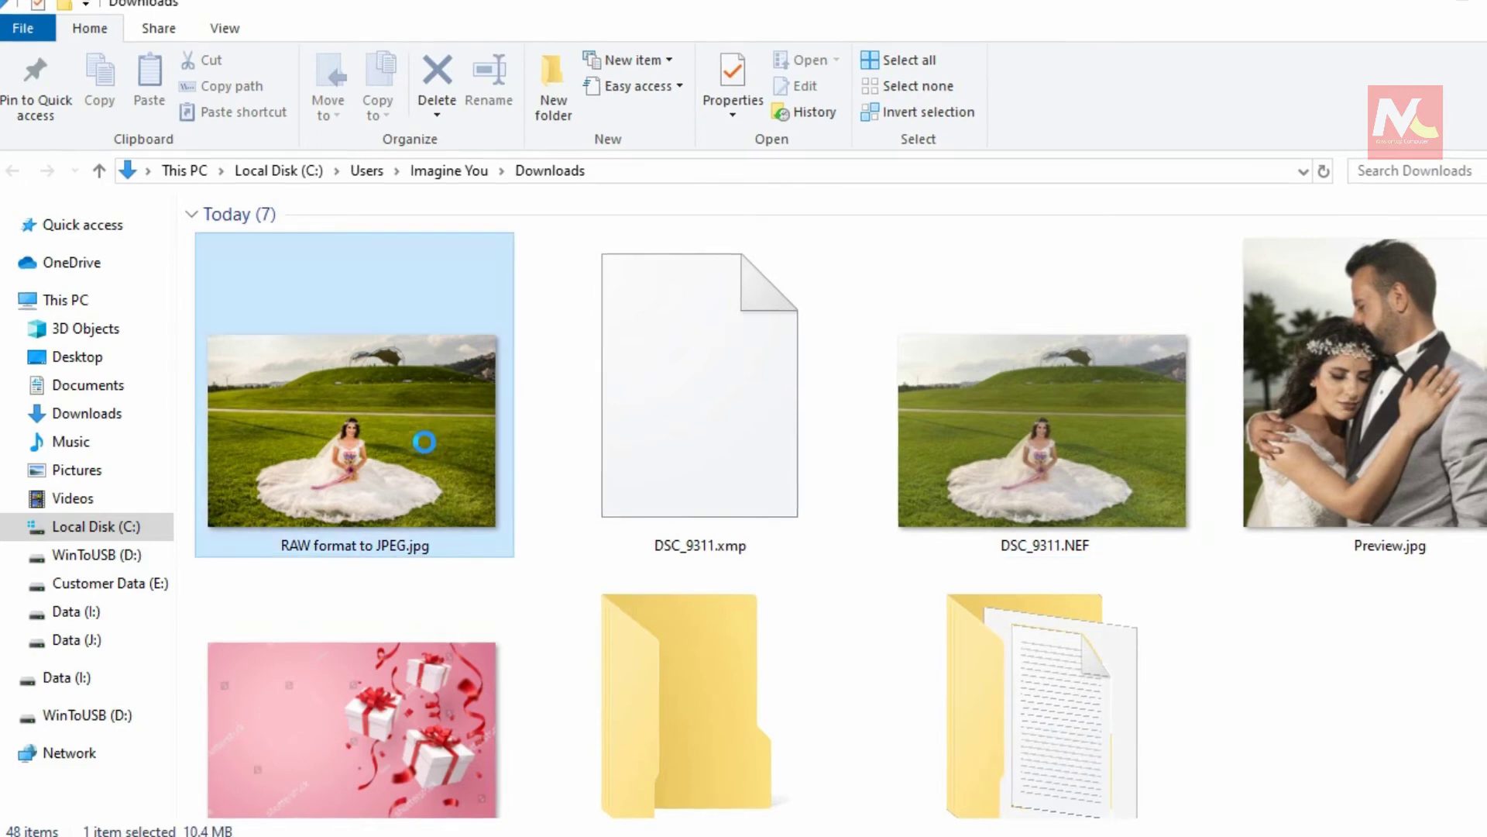
pyautogui.rightClick(425, 442)
pyautogui.click(500, 825)
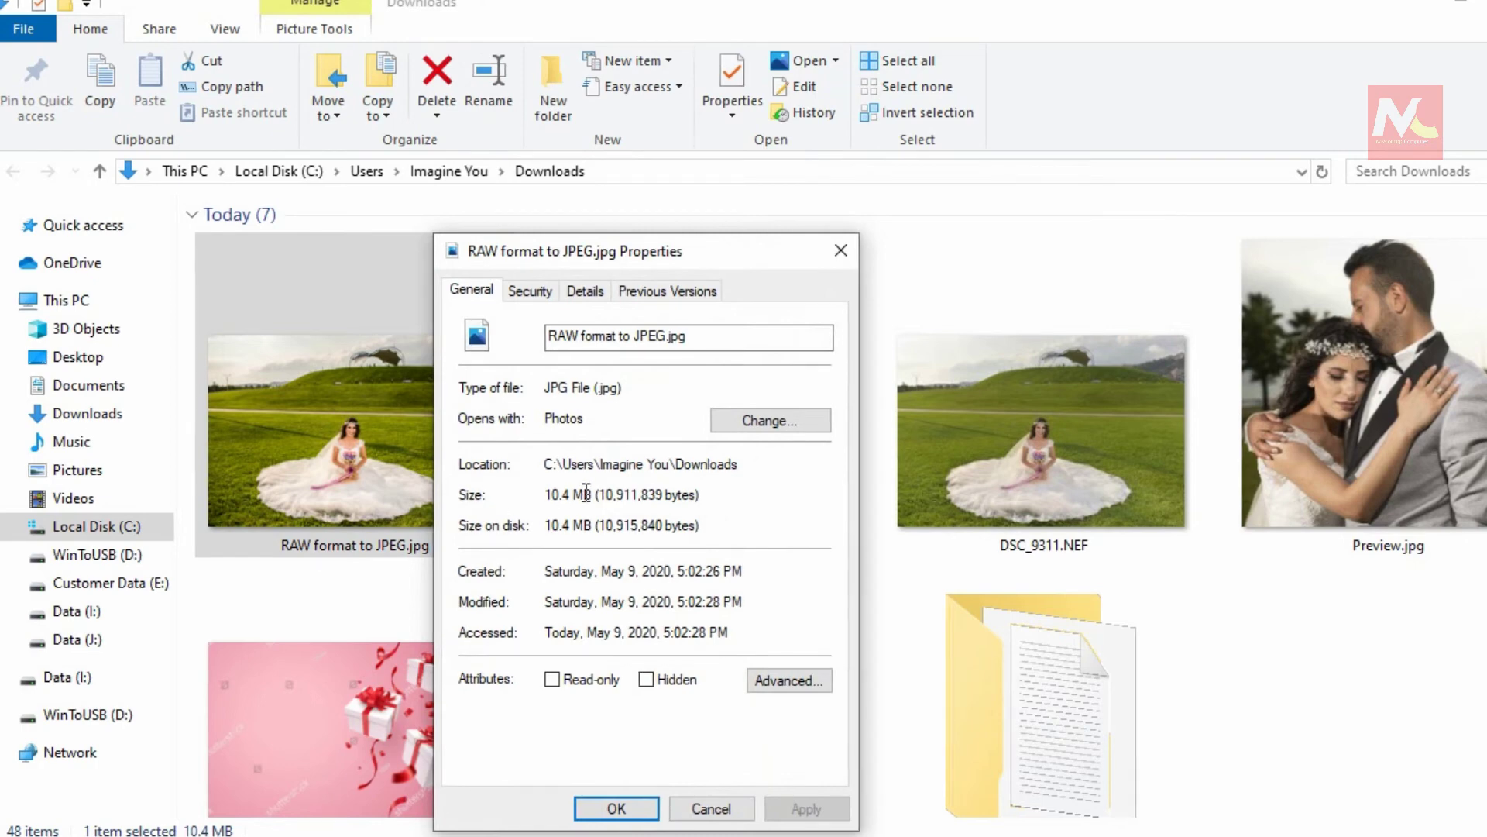
# Examine the JPEG's detailed image, camera and file metadata, then close its properties
pyautogui.click(585, 290)
pyautogui.scroll(-2, 733, 657)
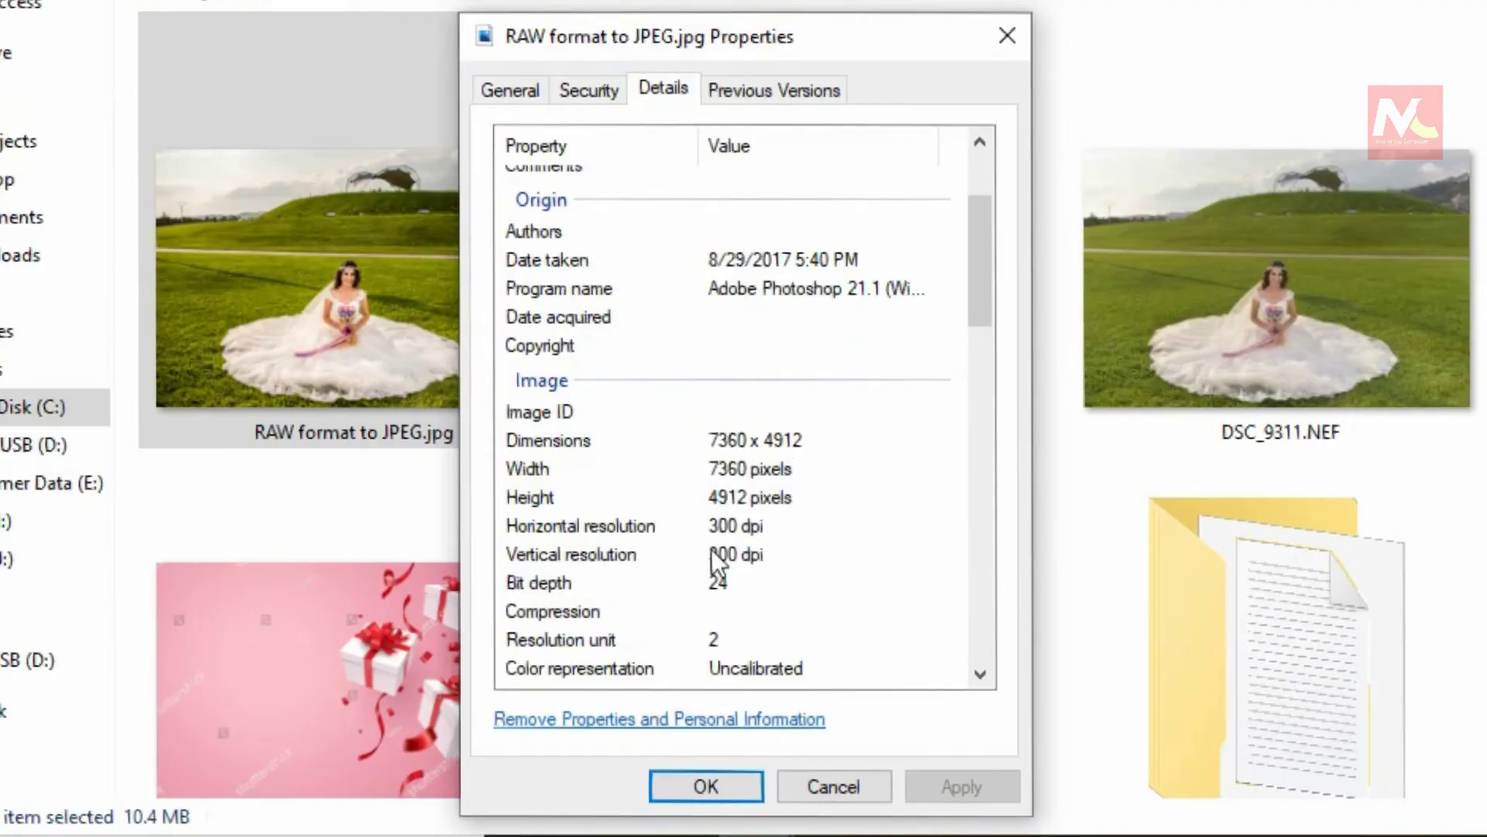
pyautogui.scroll(-4, 778, 582)
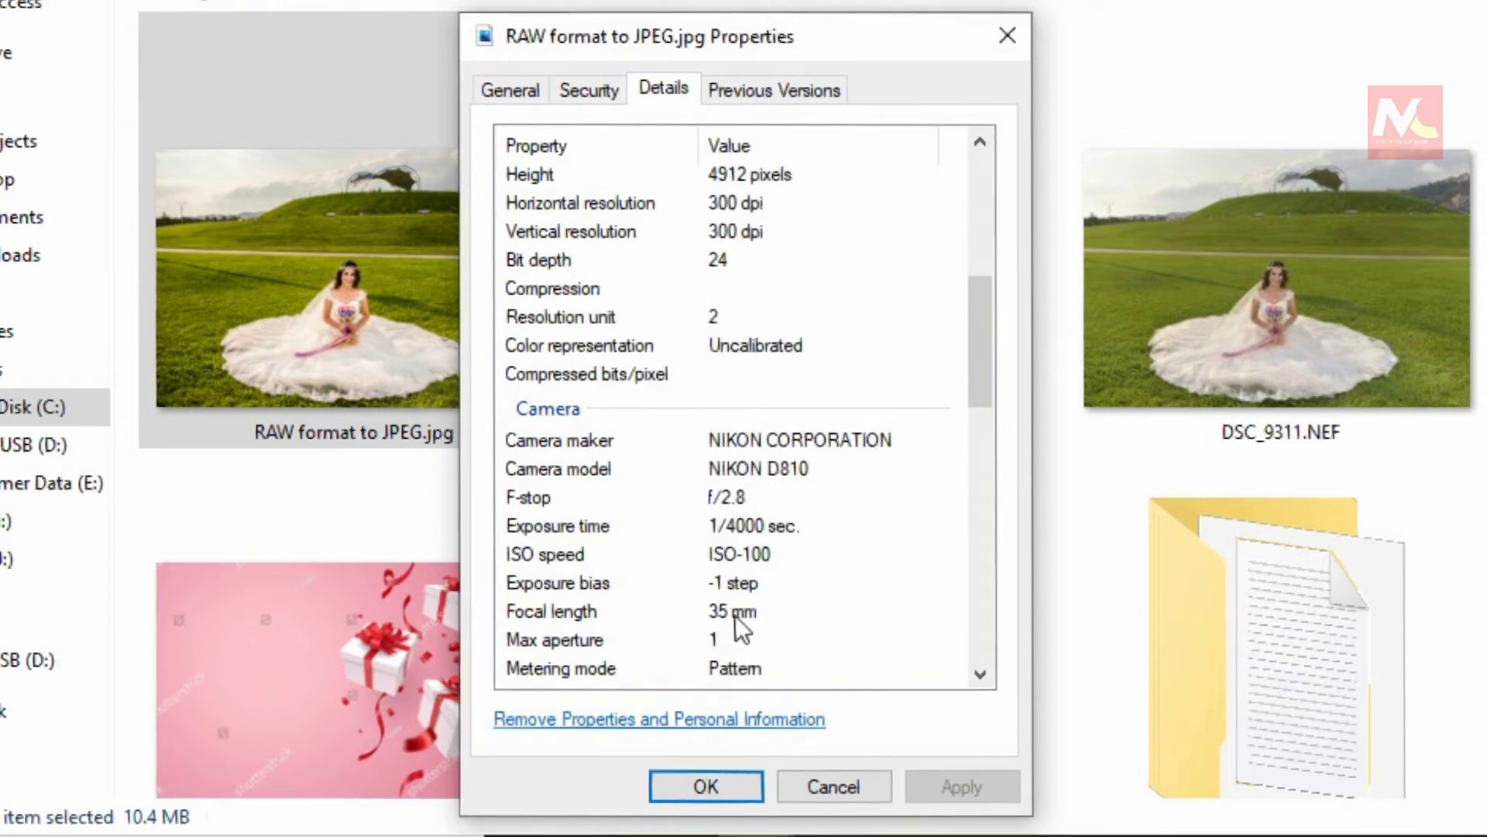
pyautogui.scroll(-2, 743, 620)
pyautogui.click(764, 636)
pyautogui.scroll(-2, 759, 631)
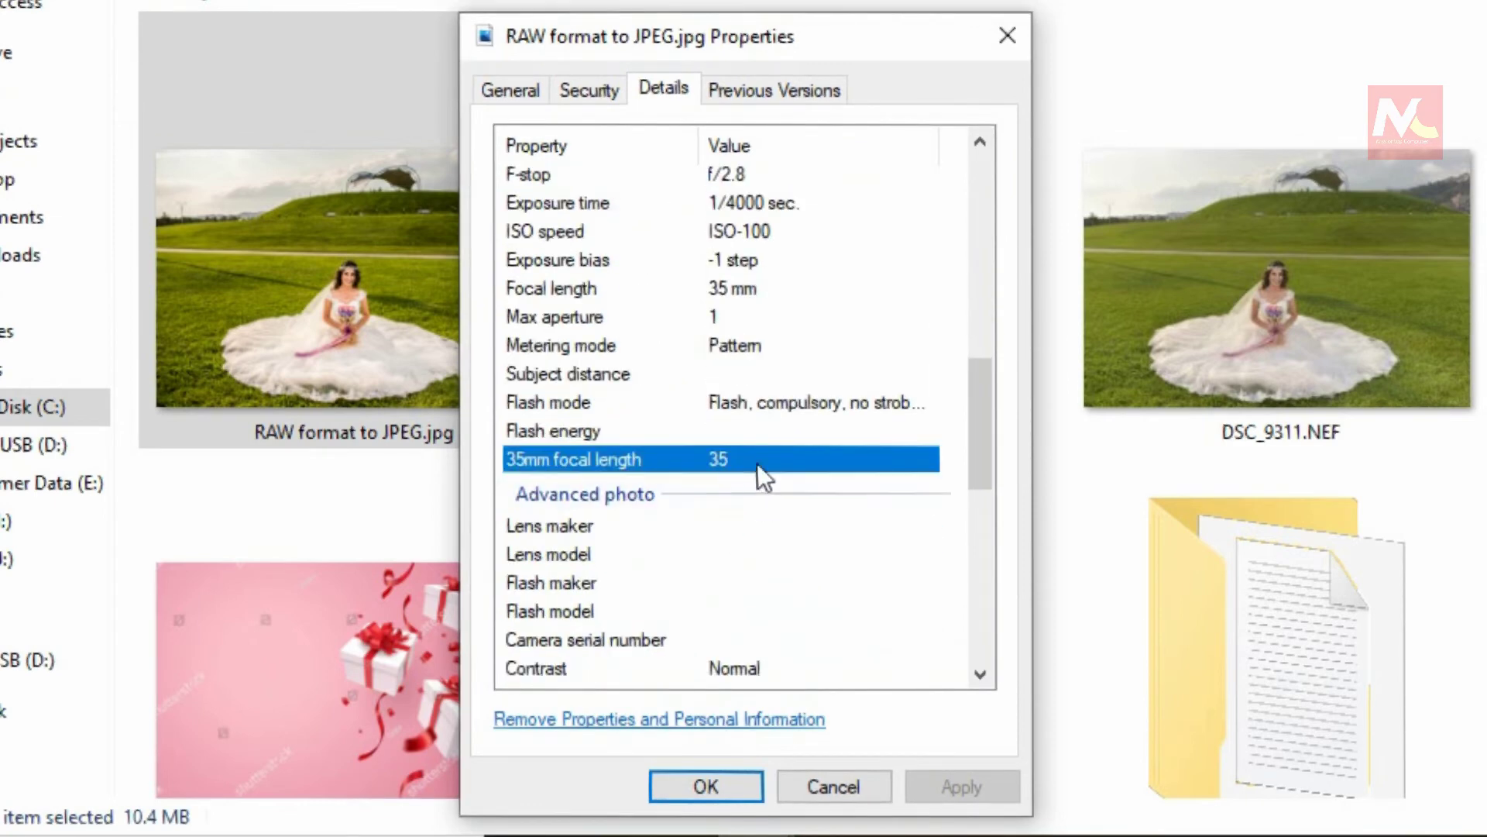
pyautogui.scroll(-5, 775, 465)
pyautogui.scroll(-3, 781, 455)
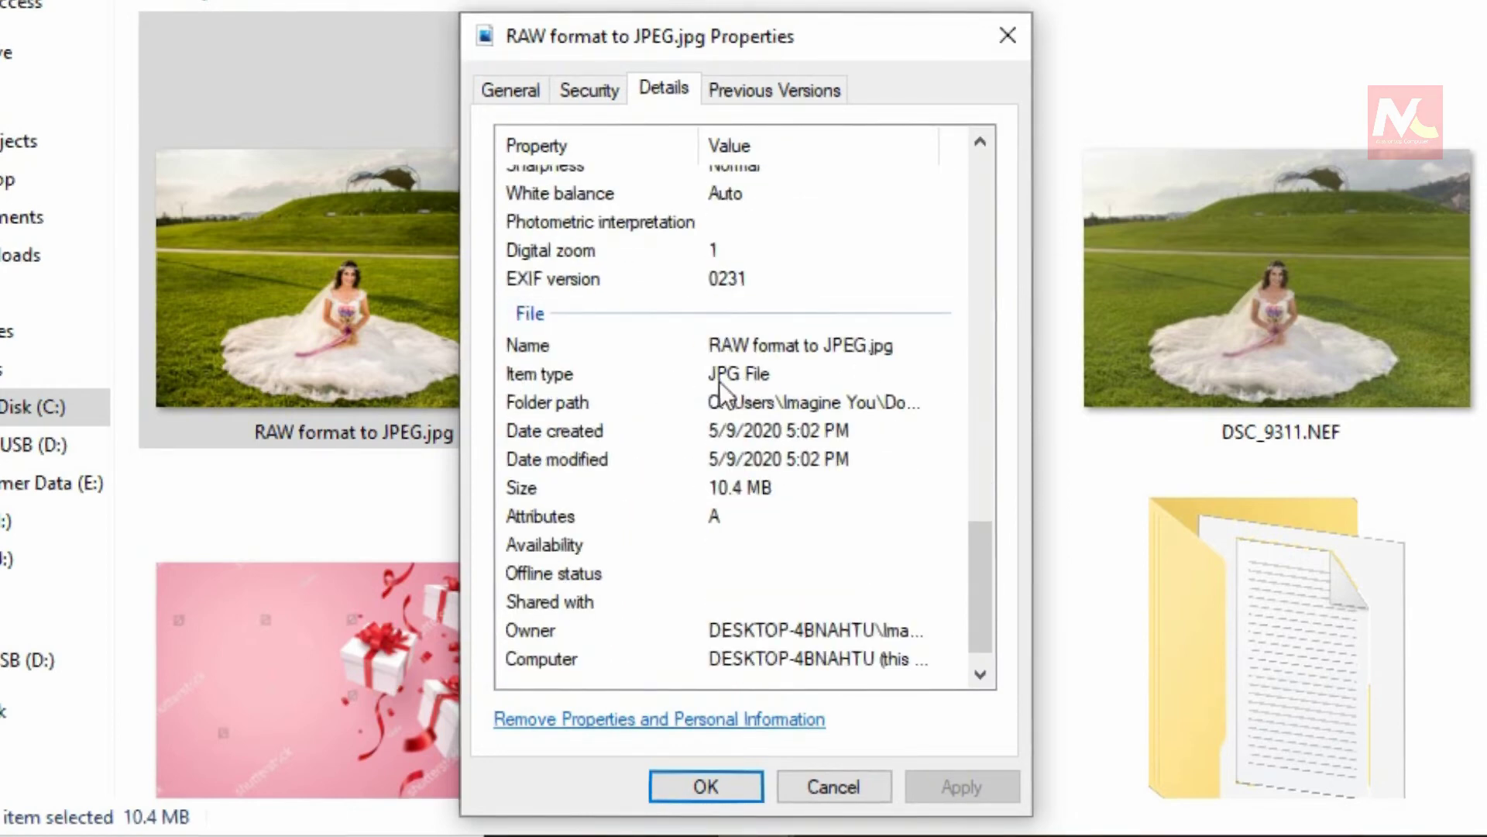
pyautogui.click(706, 787)
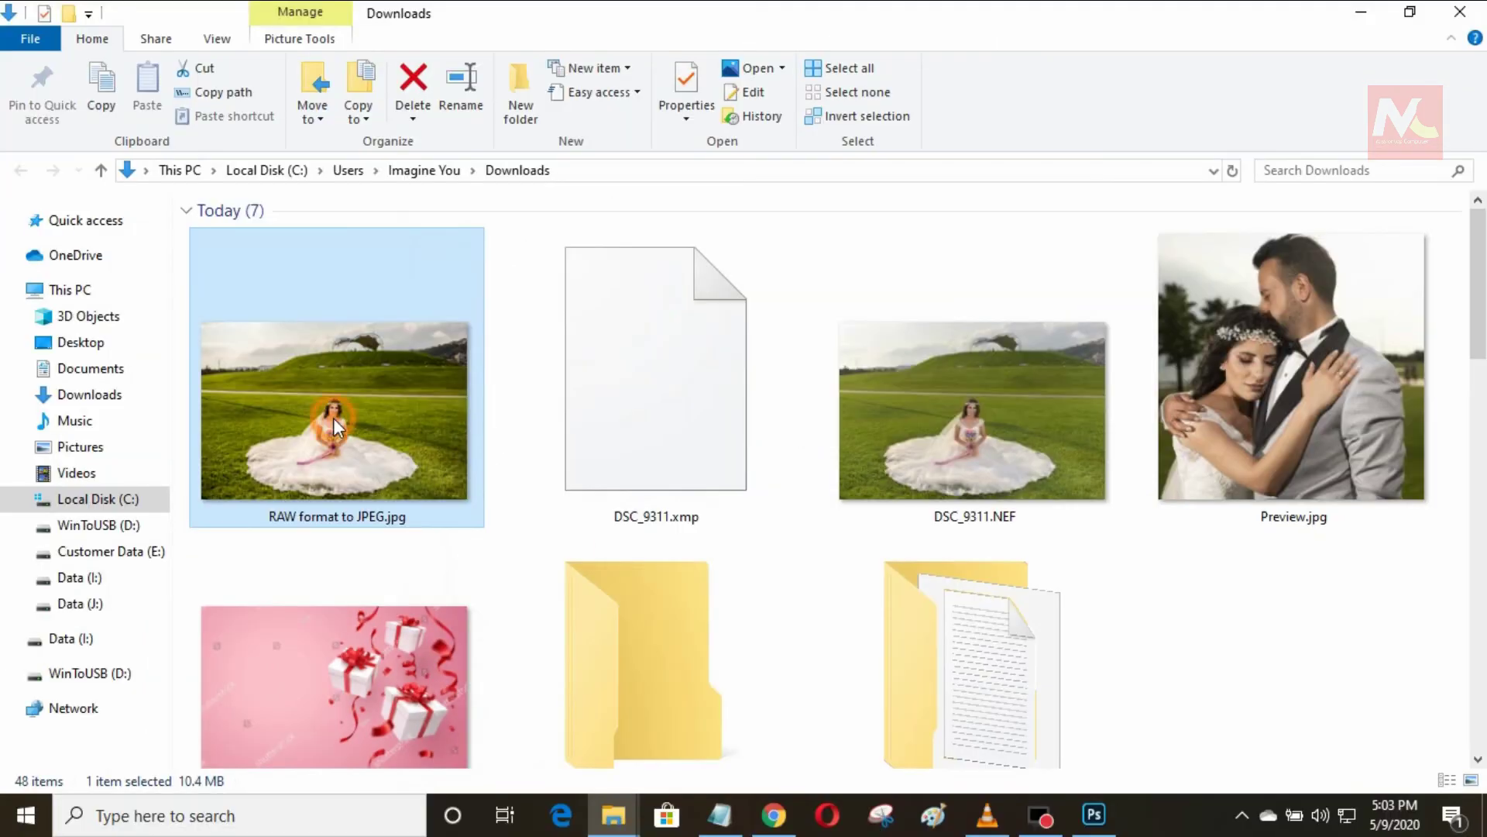
# Open RAW format to JPEG.jpg in Photos and inspect the bride up close before returning to the full image
pyautogui.rightClick(333, 417)
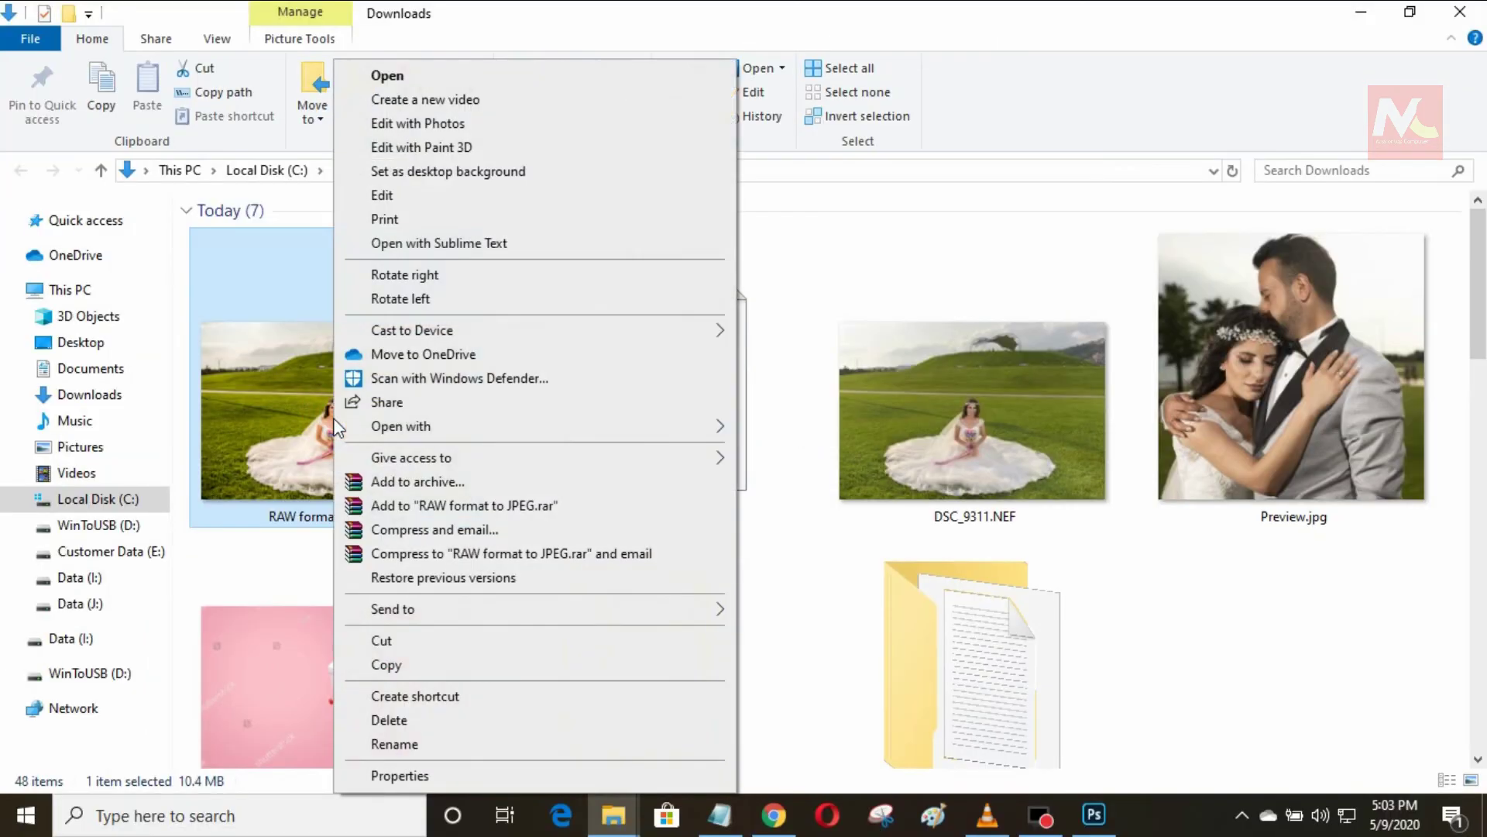
pyautogui.click(590, 77)
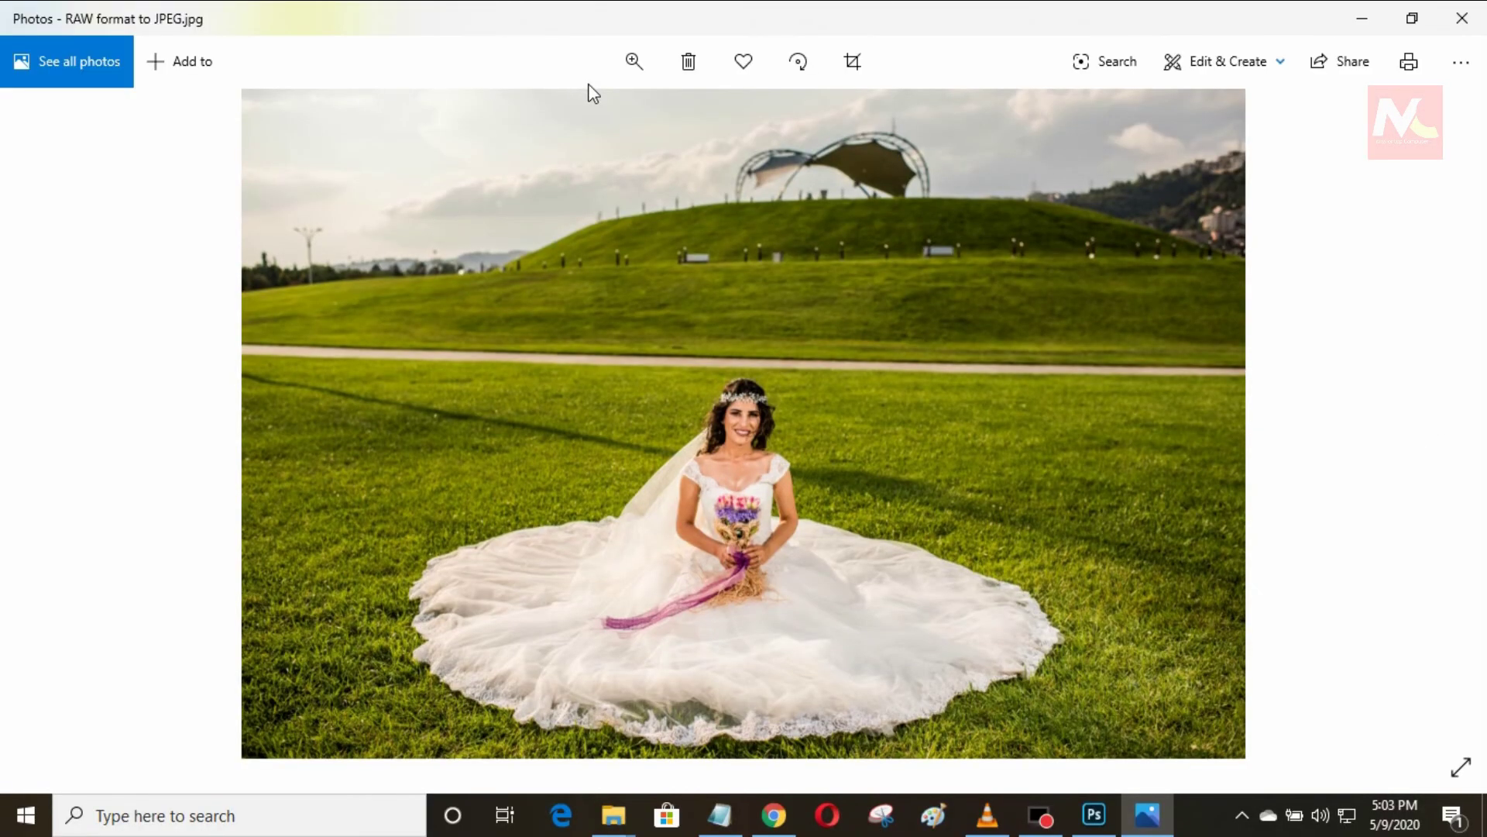
pyautogui.scroll(2, 734, 440)
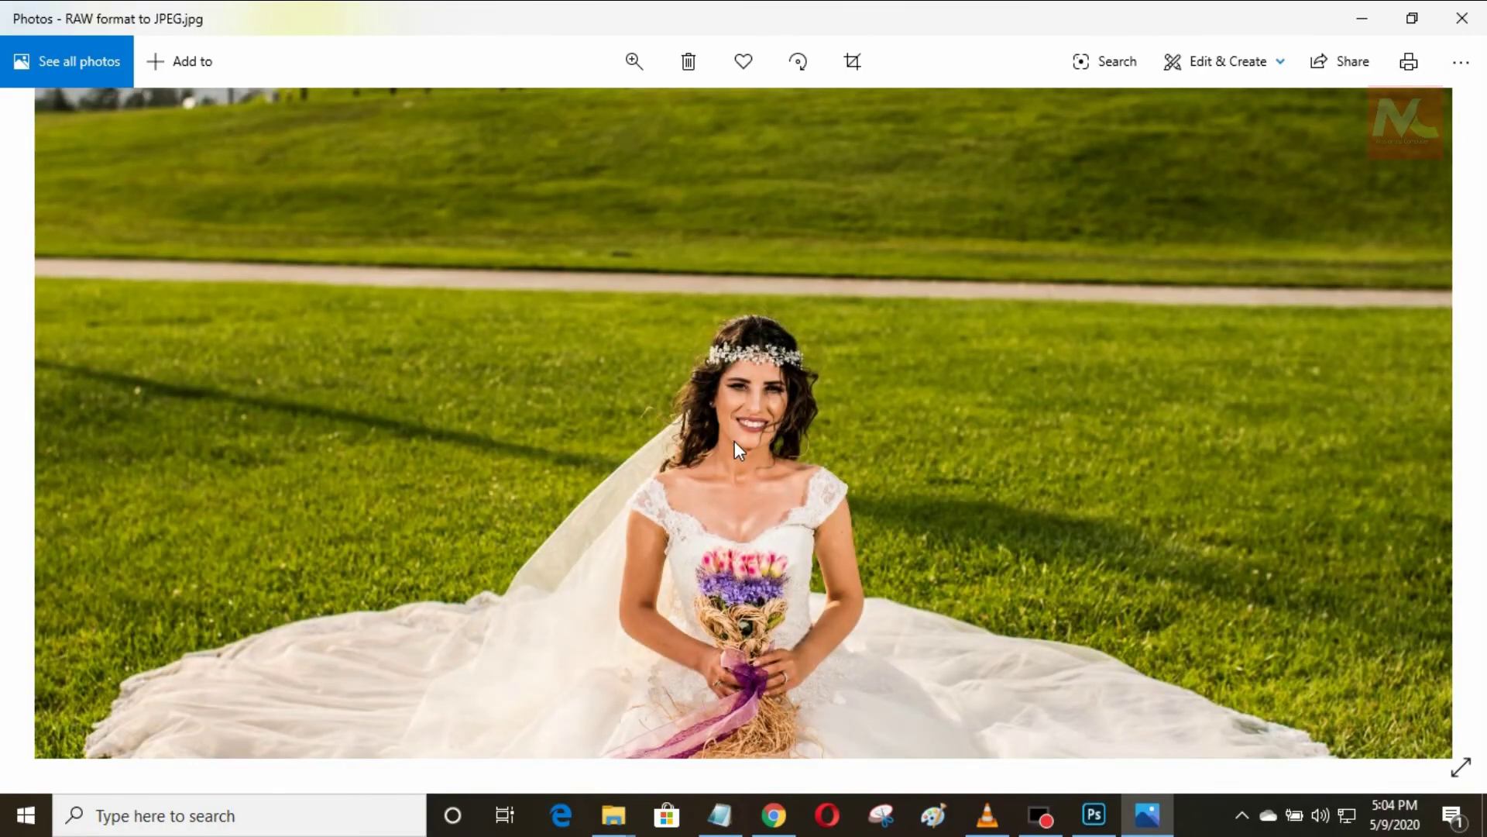
pyautogui.scroll(2, 735, 440)
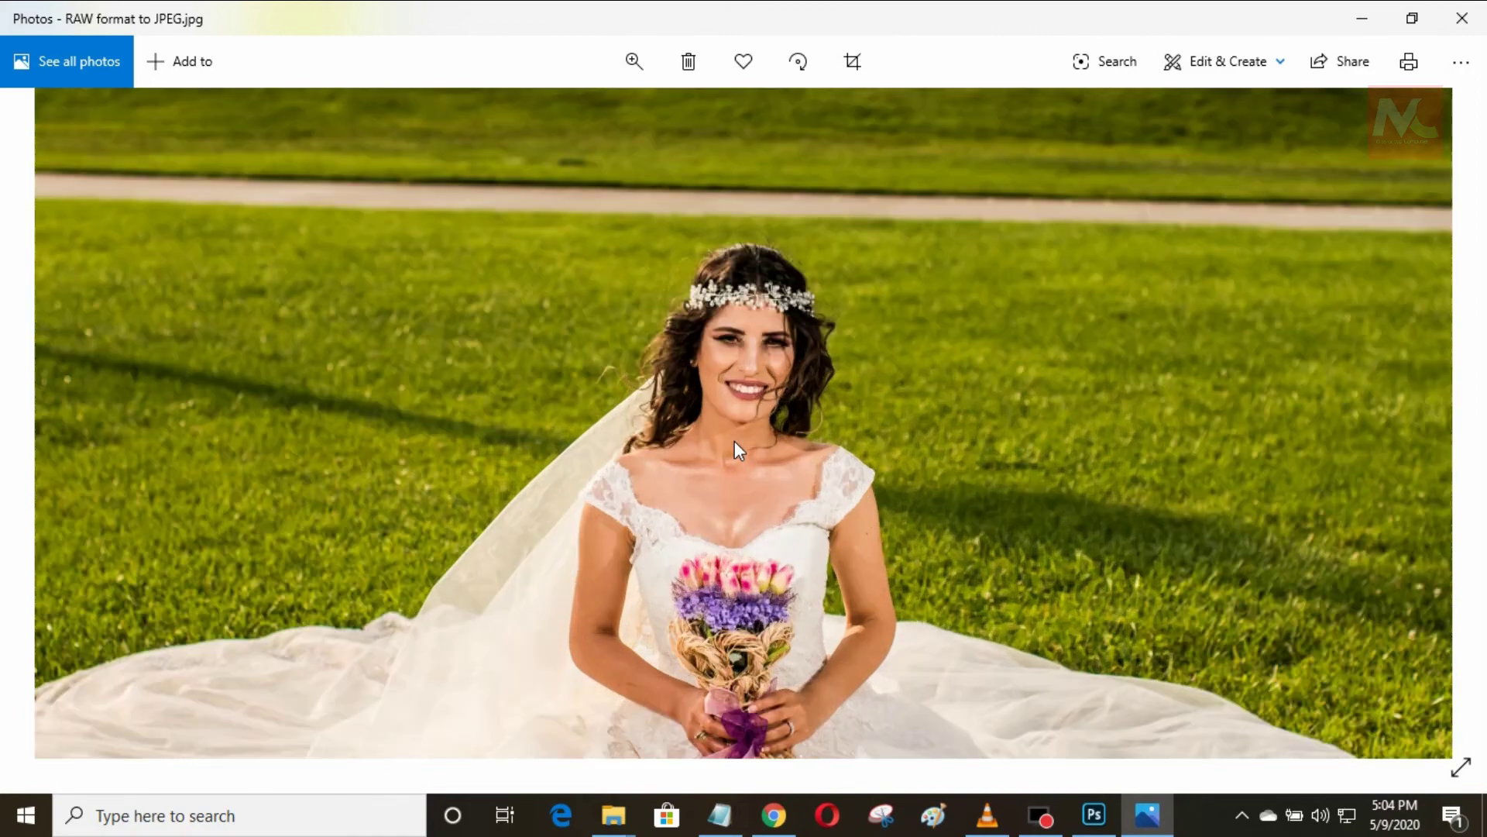
pyautogui.scroll(-2, 735, 440)
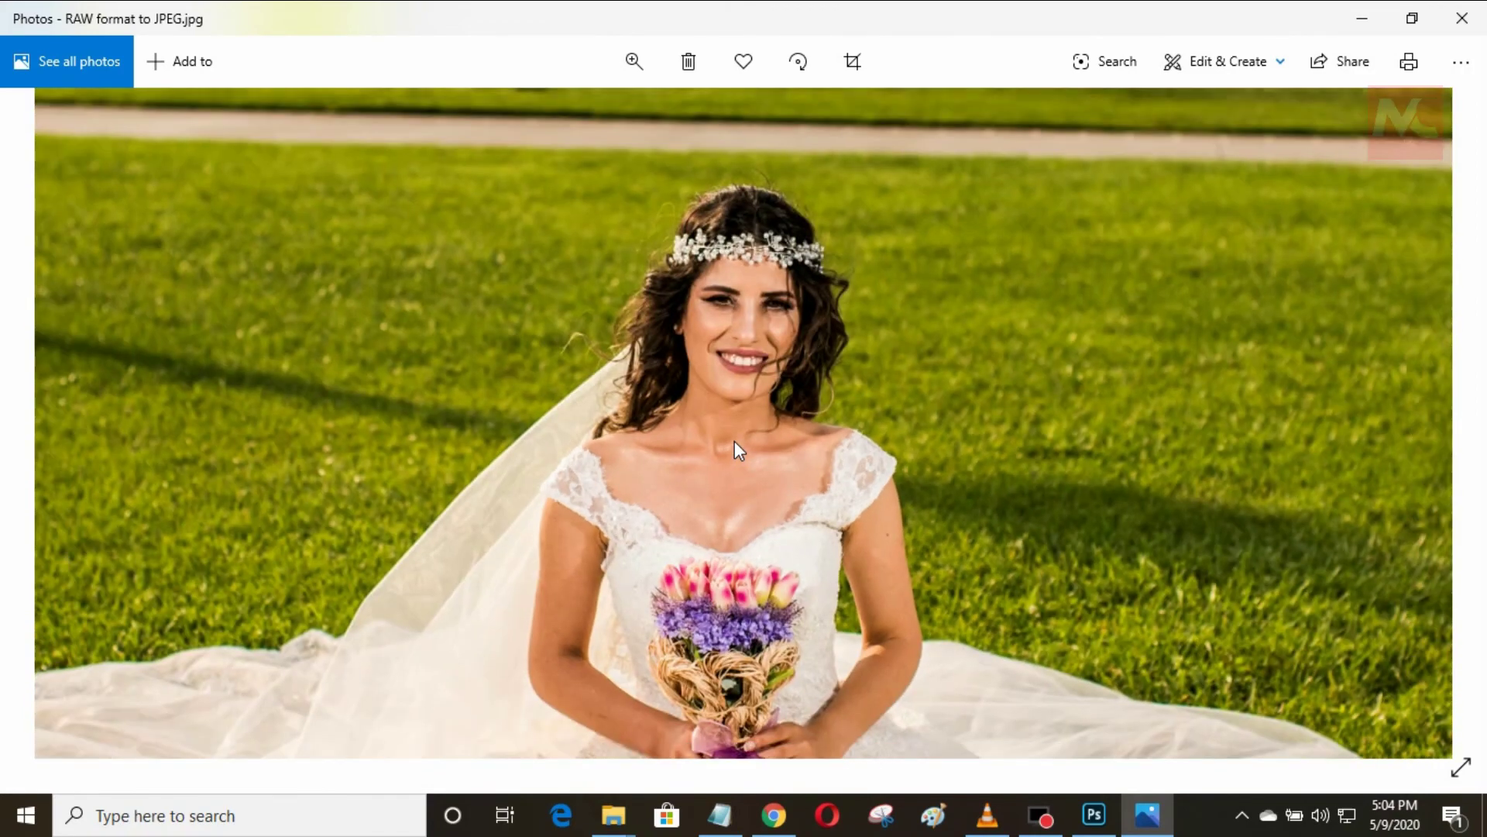
pyautogui.moveTo(824, 332); pyautogui.dragTo(899, 307)
pyautogui.scroll(-3, 836, 530)
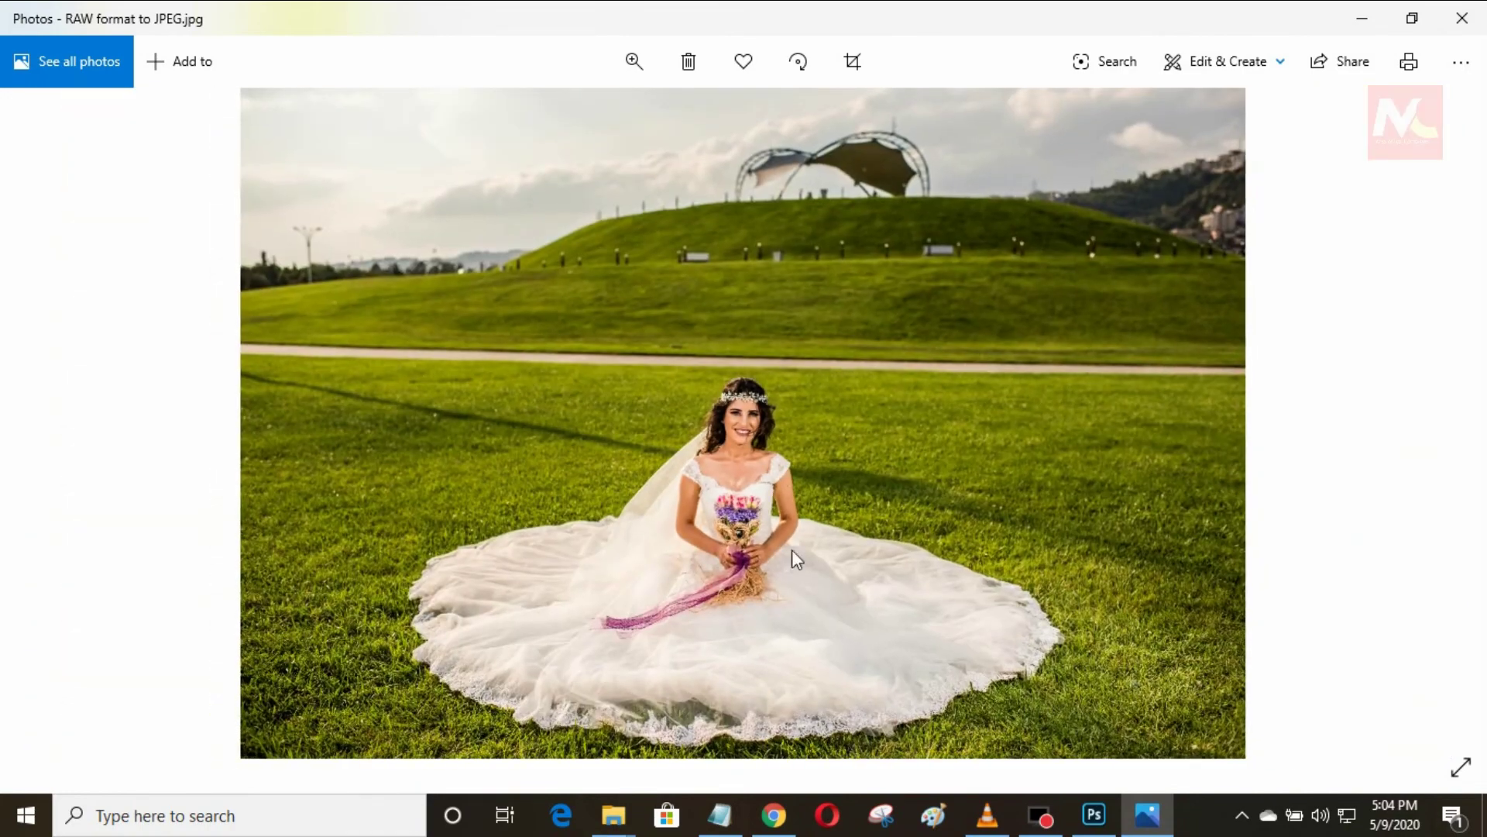
# Inspect the bride's face and headpiece at zoom level 16 and return to the whole photo
pyautogui.click(742, 448)
pyautogui.scroll(2, 742, 448)
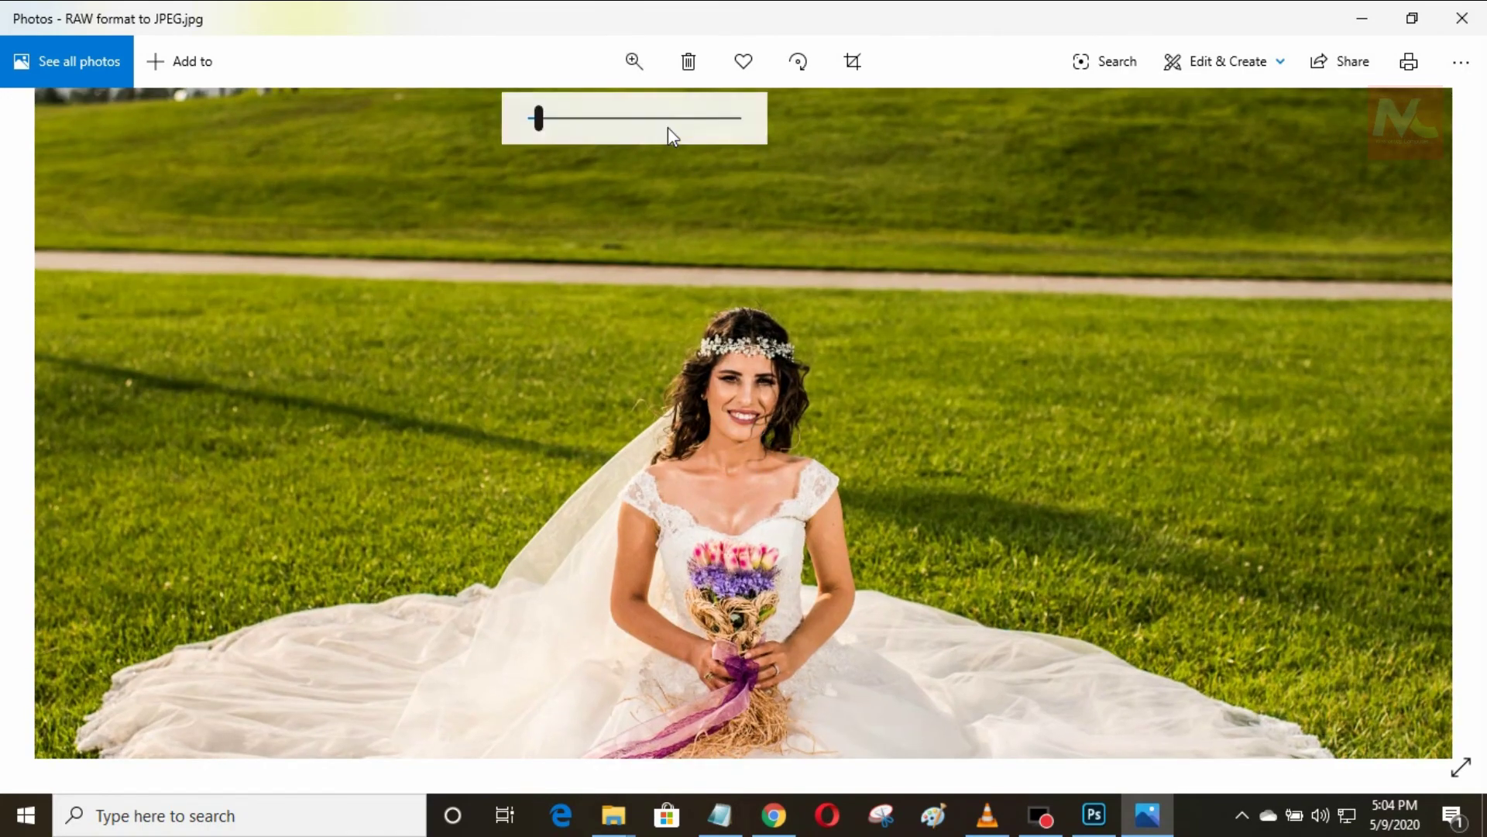
pyautogui.moveTo(535, 117); pyautogui.dragTo(564, 152)
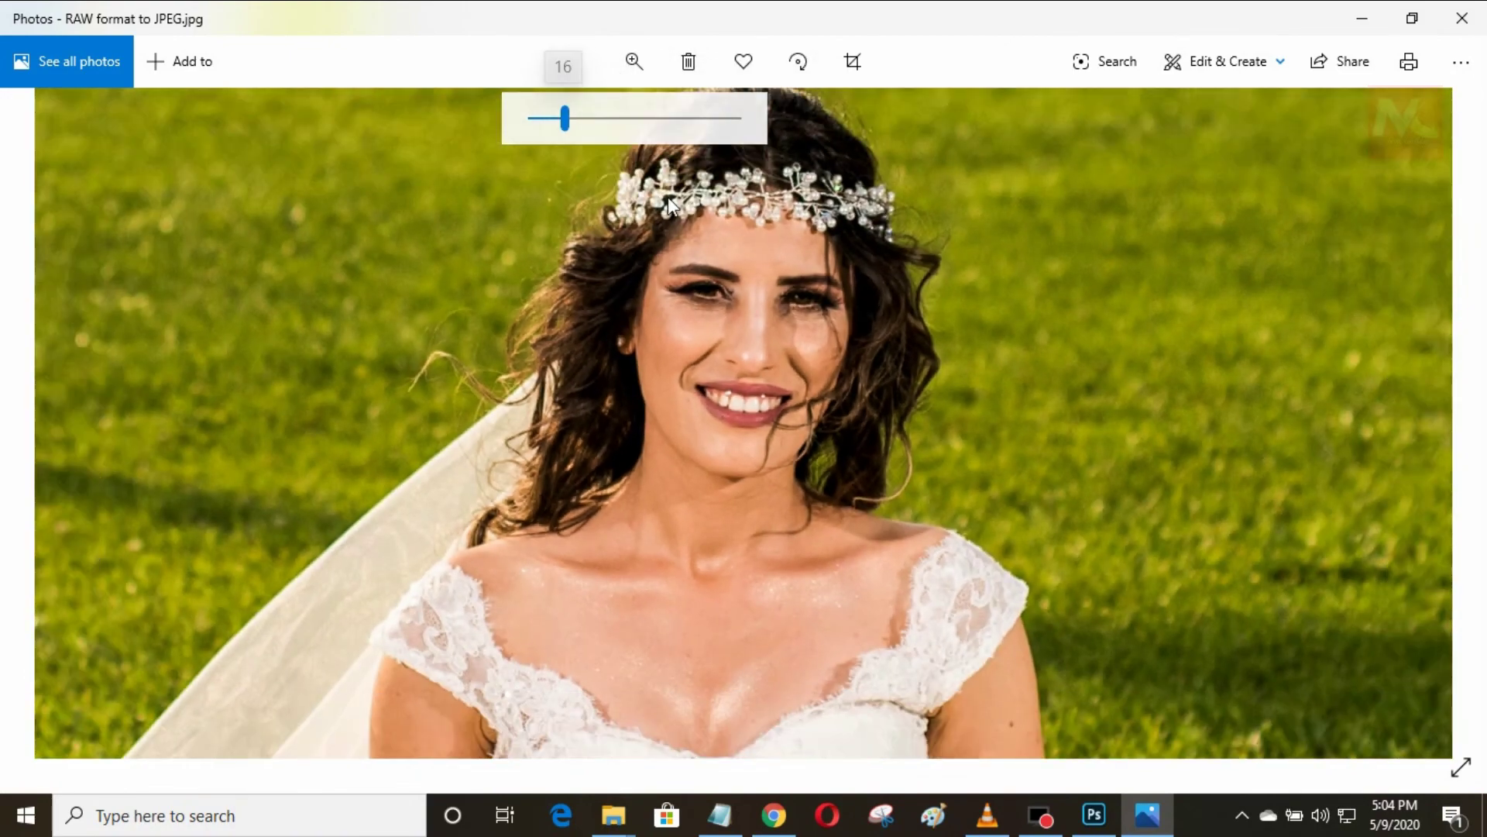
pyautogui.moveTo(880, 349); pyautogui.dragTo(682, 171)
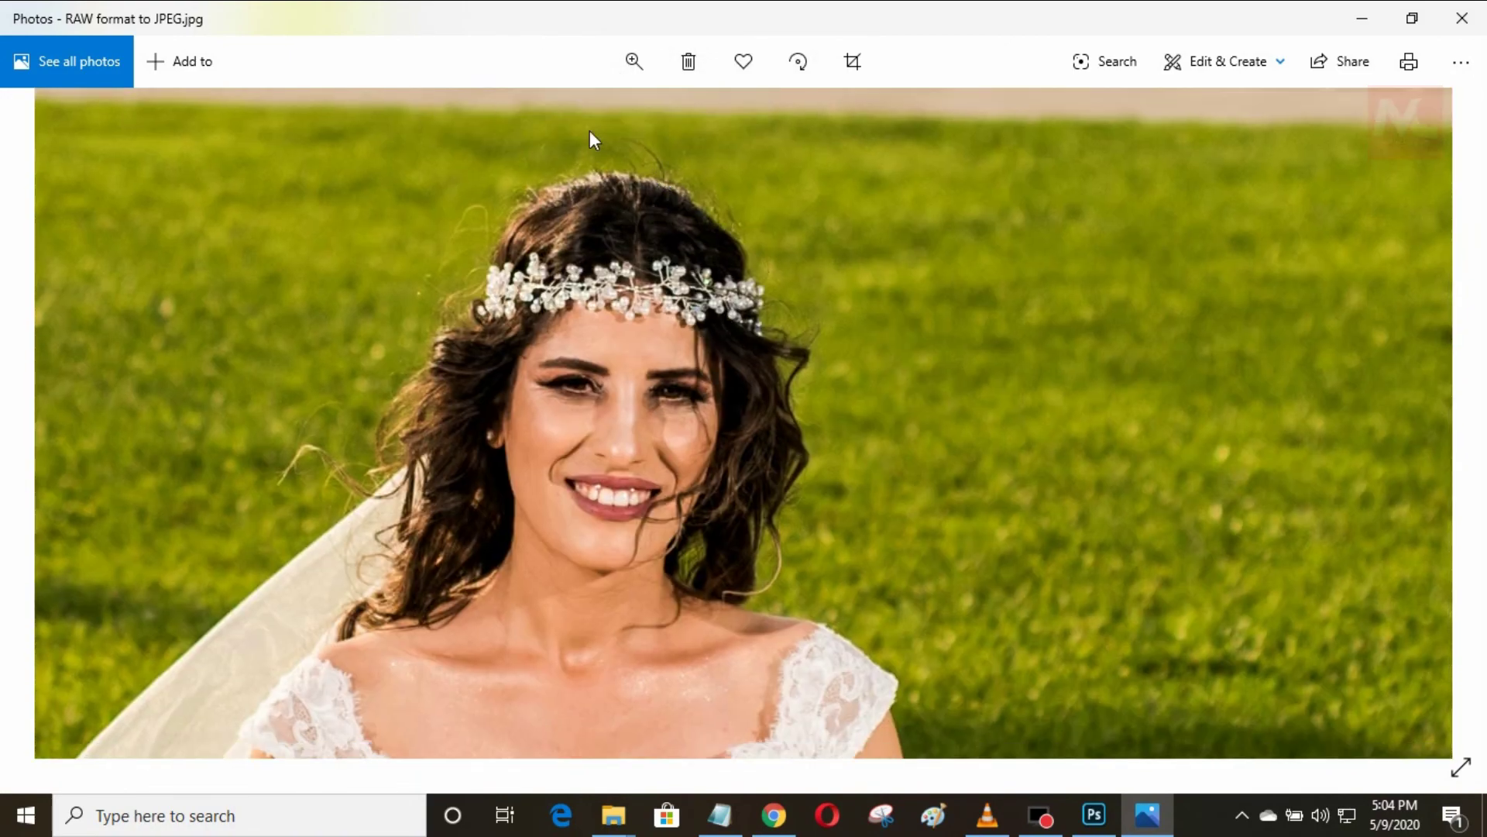
pyautogui.click(627, 62)
pyautogui.moveTo(565, 118); pyautogui.dragTo(411, 176)
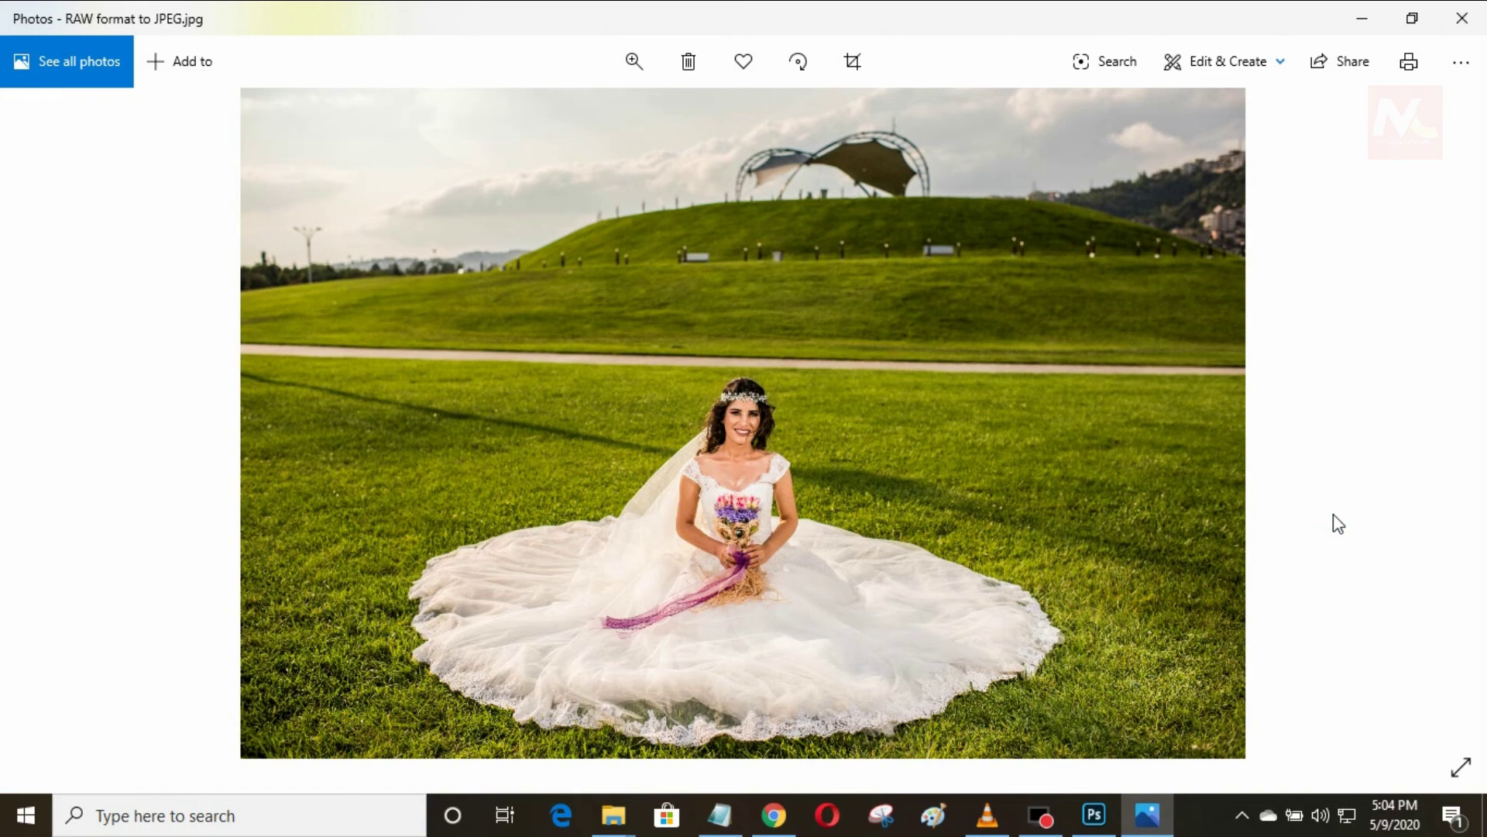
# Arrange the Photos and Downloads windows side by side and look through the folder for the JPEG and the original DSC_9311.NEF
pyautogui.moveTo(956, 26); pyautogui.dragTo(1007, 286)
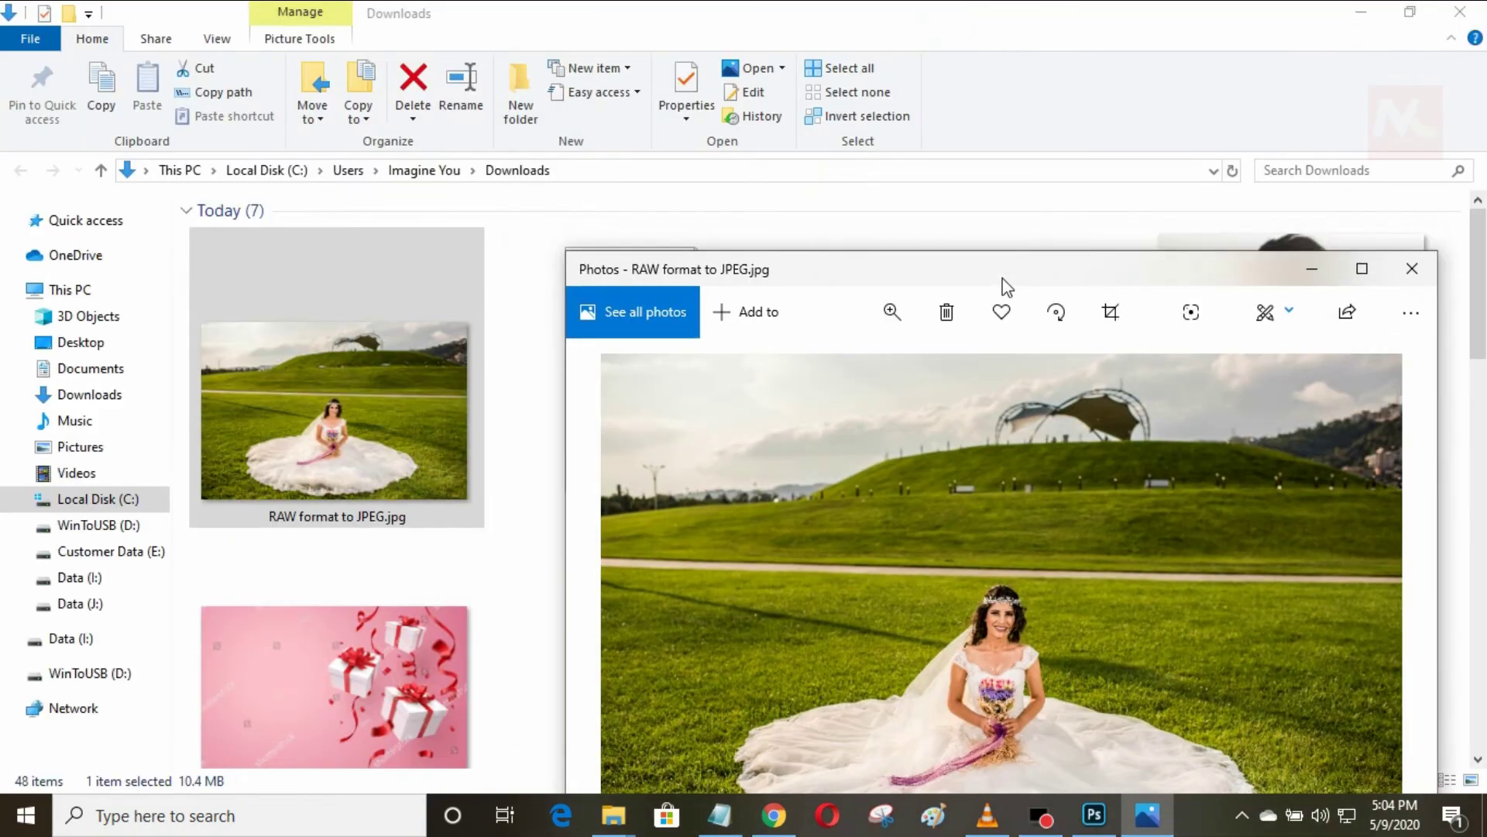
pyautogui.moveTo(1135, 299); pyautogui.dragTo(1481, 333)
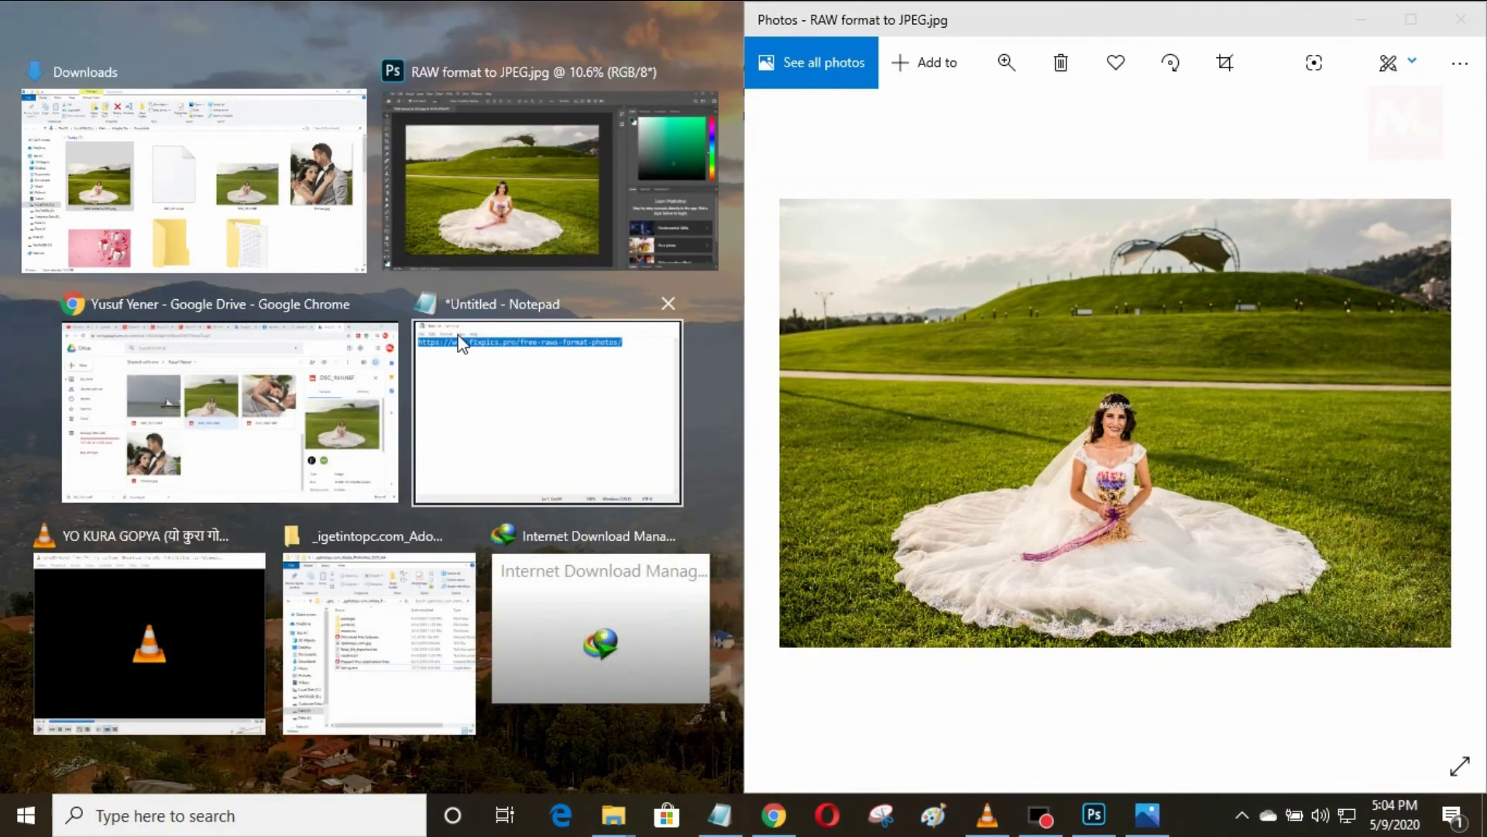
pyautogui.click(232, 201)
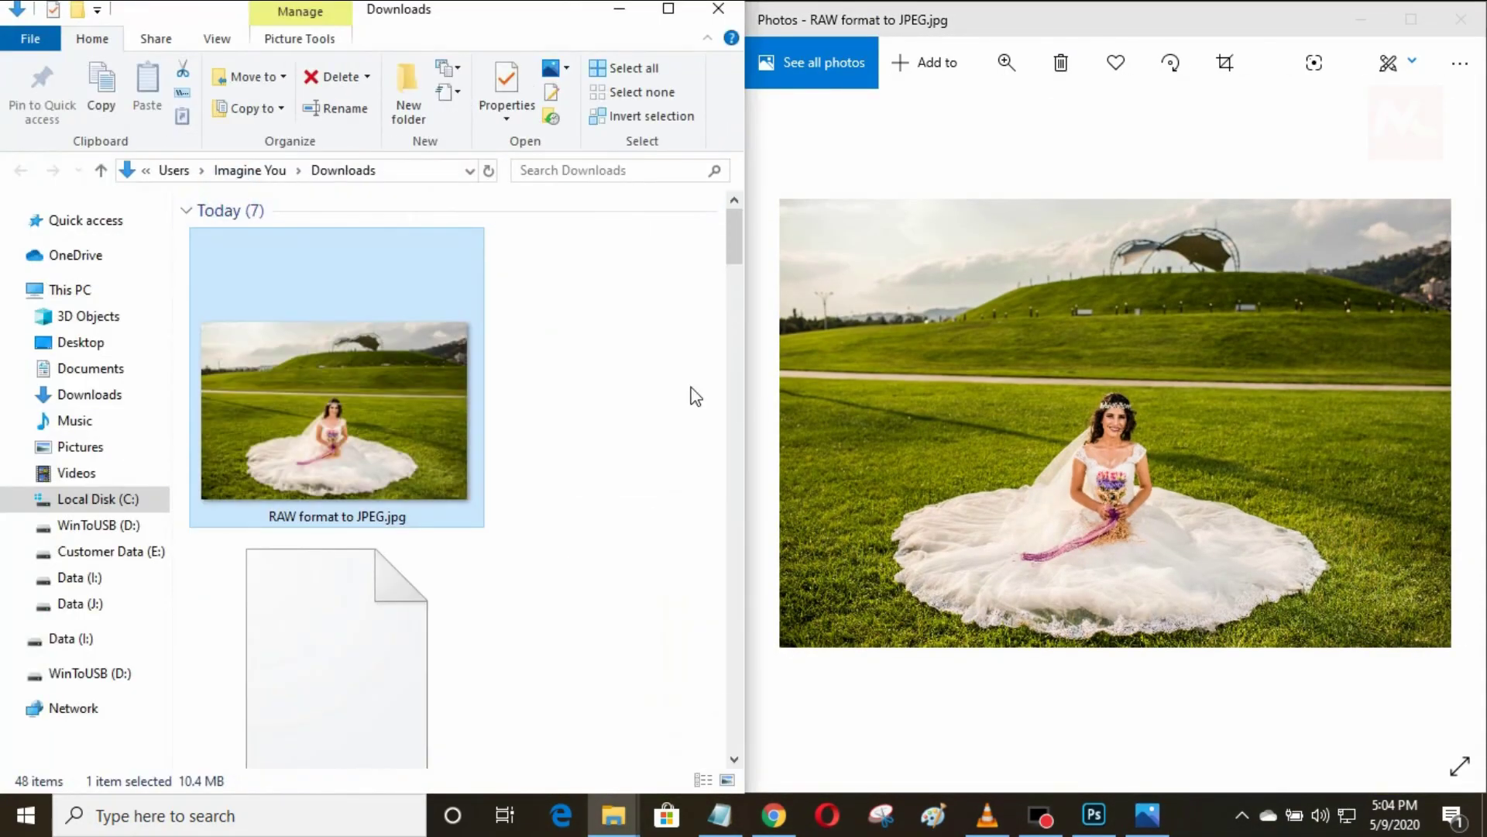
pyautogui.scroll(-3, 620, 409)
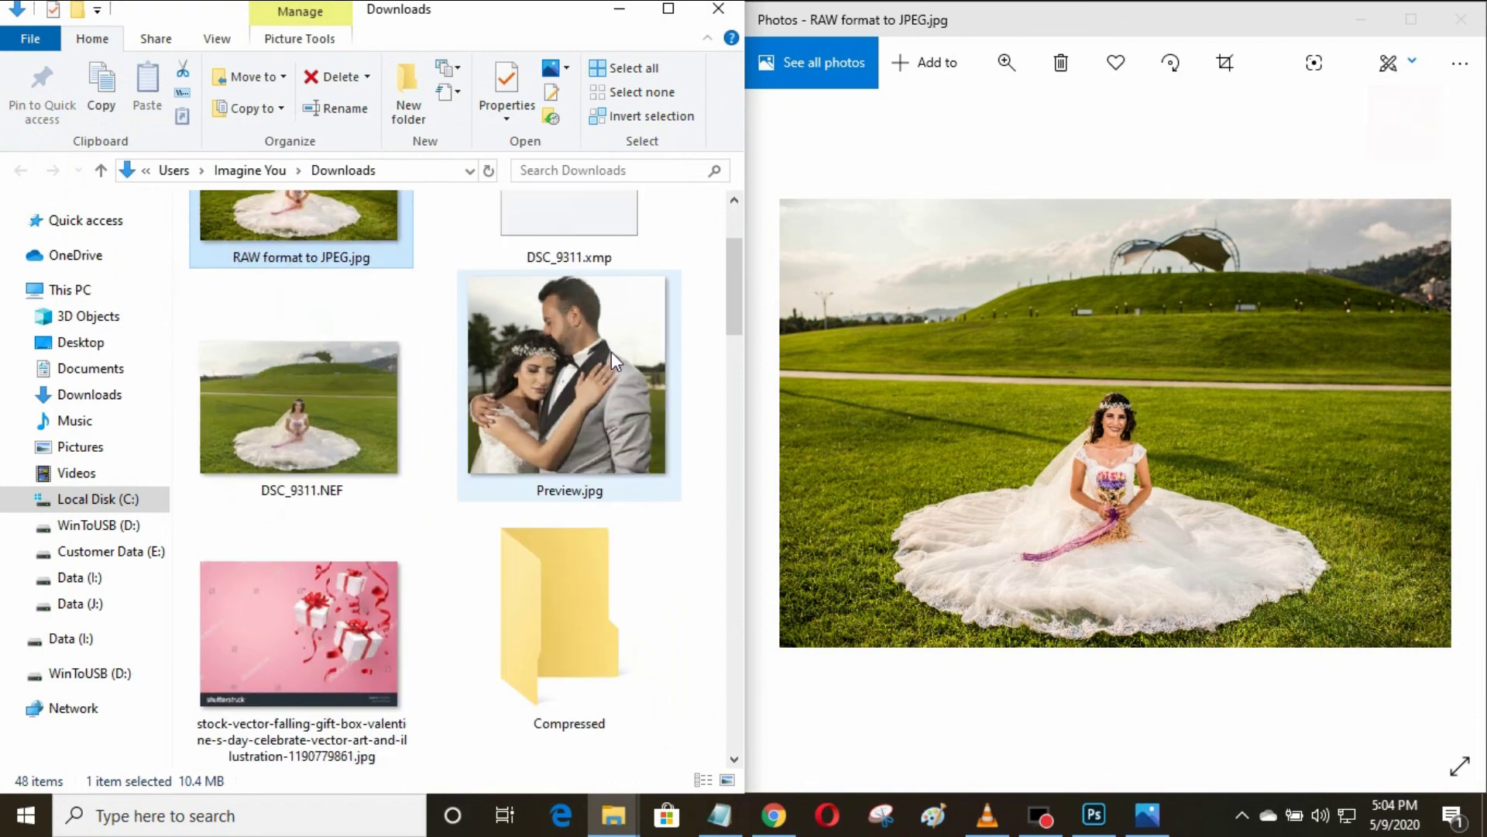
pyautogui.scroll(2, 611, 351)
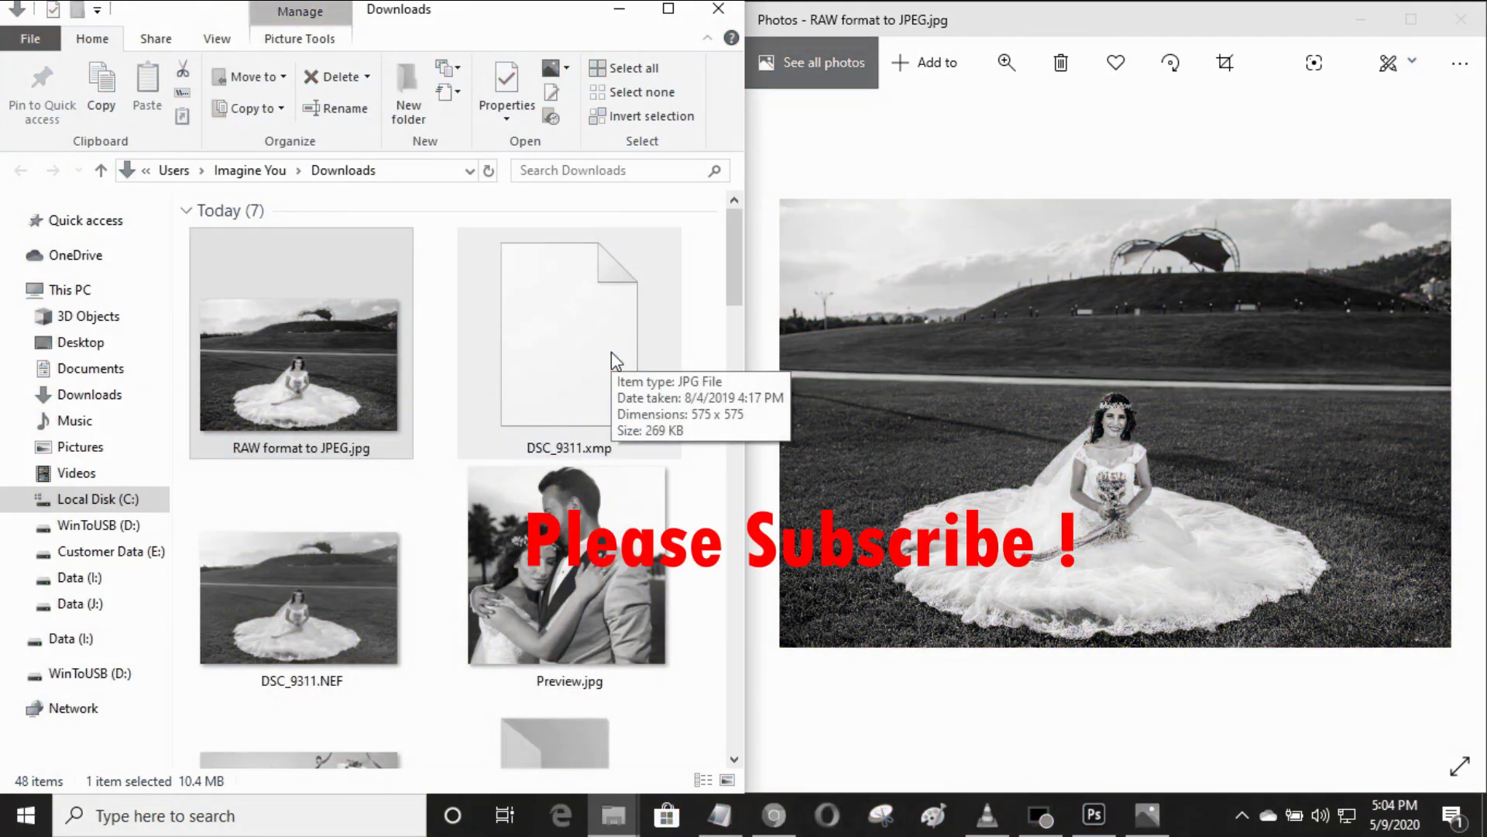